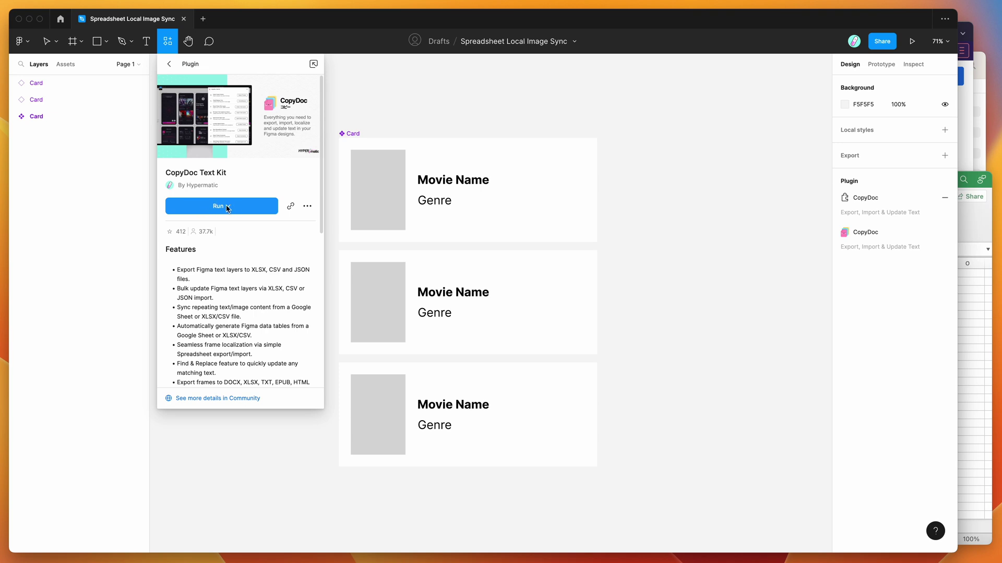
Open the more-options menu on the CopyDoc Text Kit plugin page.
left_click(309, 207)
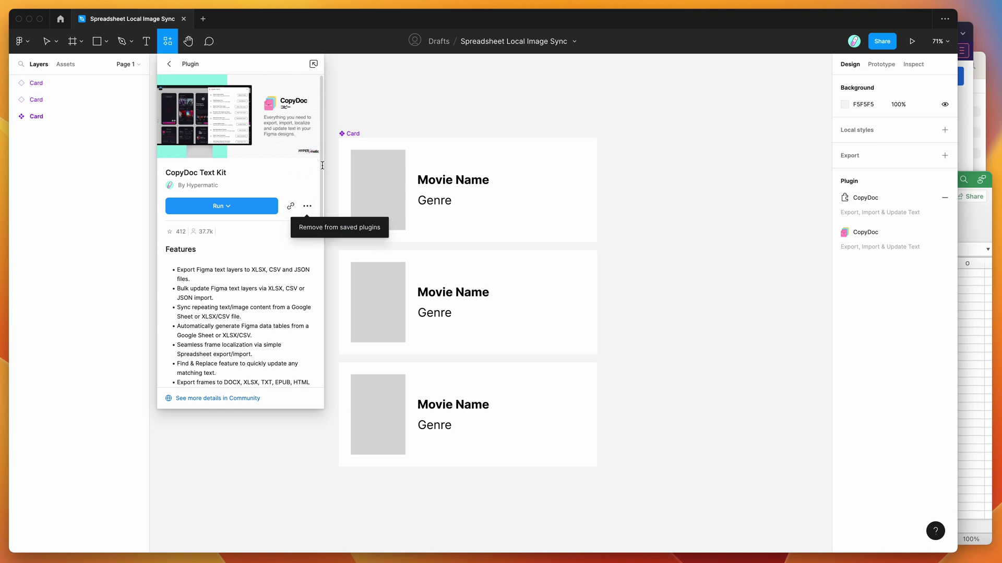
Run CopyDoc Text Kit from the canvas menu's saved plugins and move its window aside.
left_click(397, 105)
right_click(365, 95)
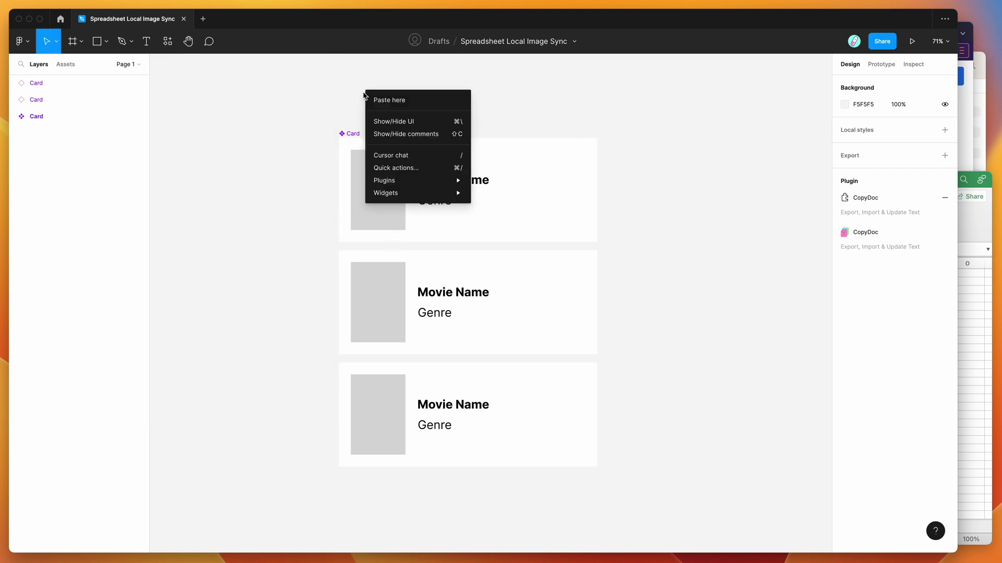
mouse_move(412, 181)
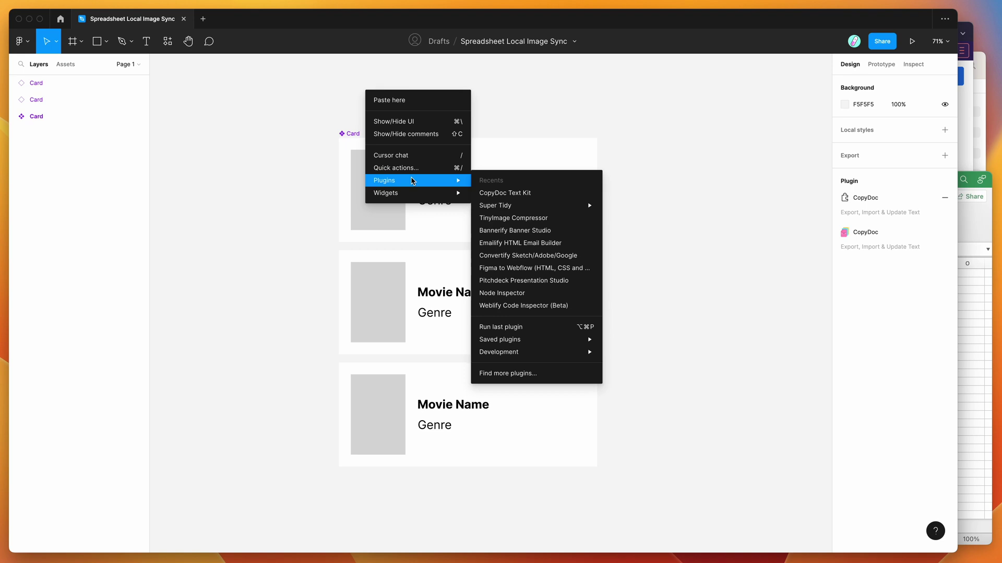
mouse_move(543, 341)
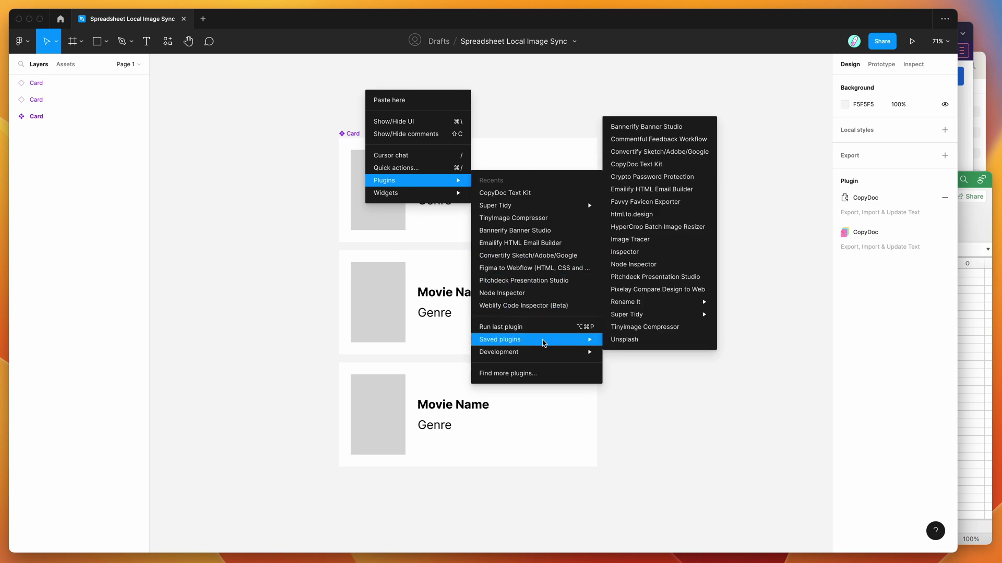
left_click(648, 165)
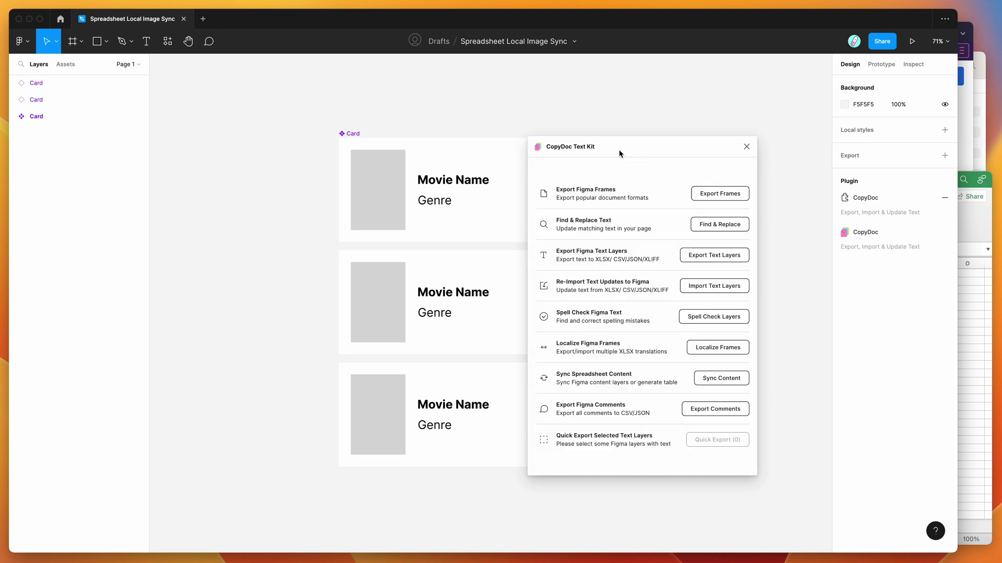
left_click_drag(620, 153, 684, 115)
Select each of the three Card frames in turn, then bring the movies spreadsheet forward.
scroll(683, 115, "right", 2)
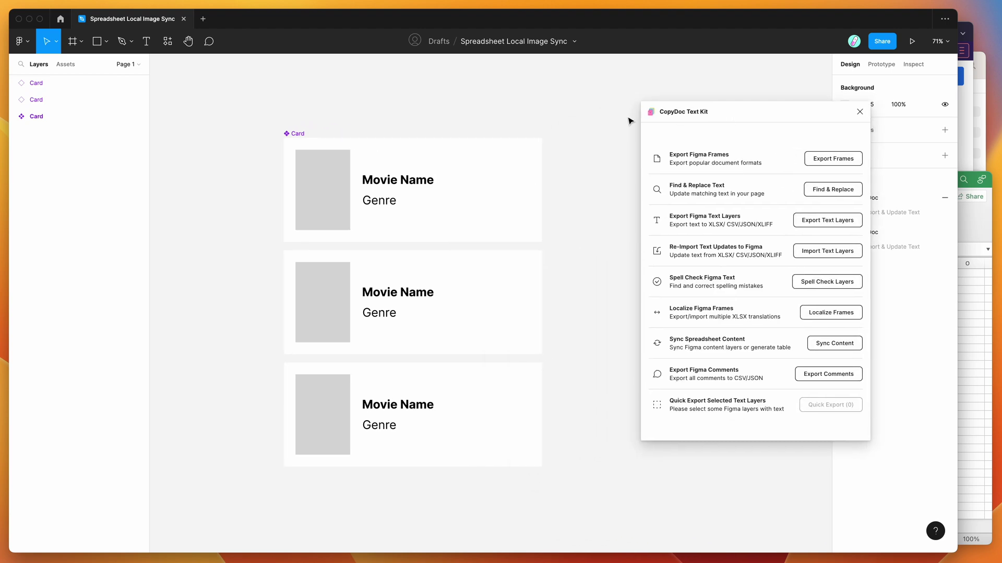
scroll(558, 96, "down", 1)
scroll(558, 96, "right", 1)
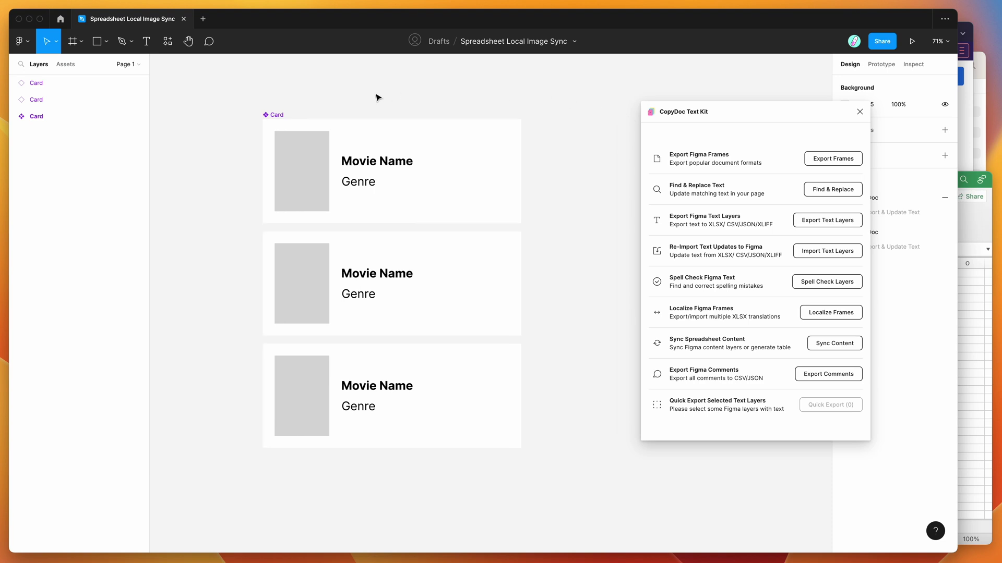
scroll(378, 98, "down", 1)
scroll(378, 97, "right", 1)
left_click(255, 98)
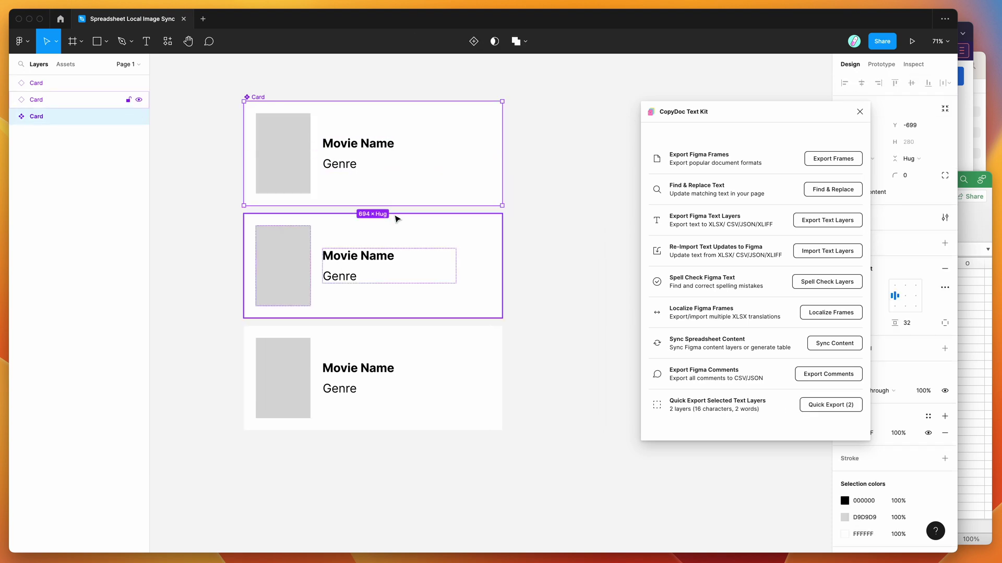
left_click(381, 243)
left_click(395, 361)
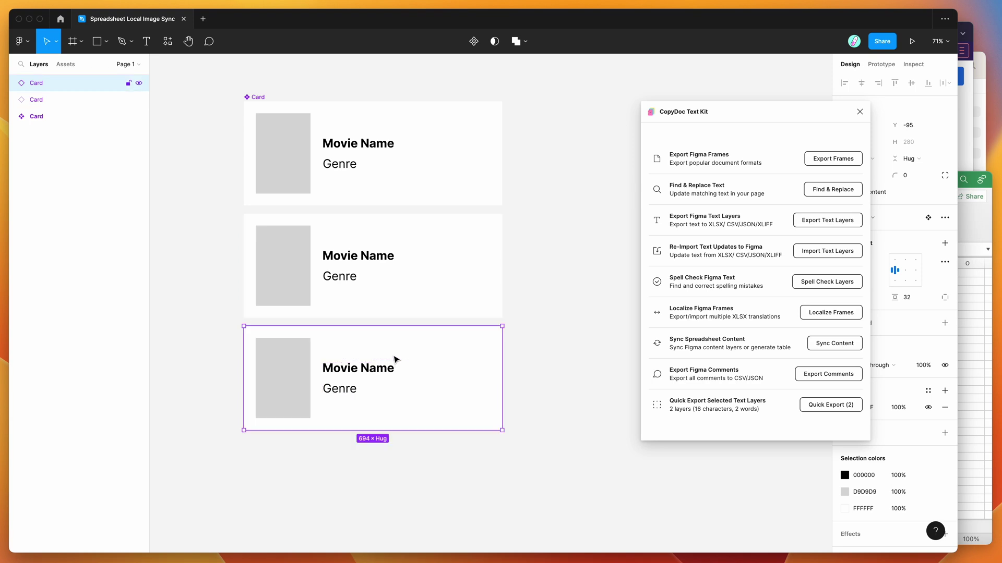
left_click(415, 142)
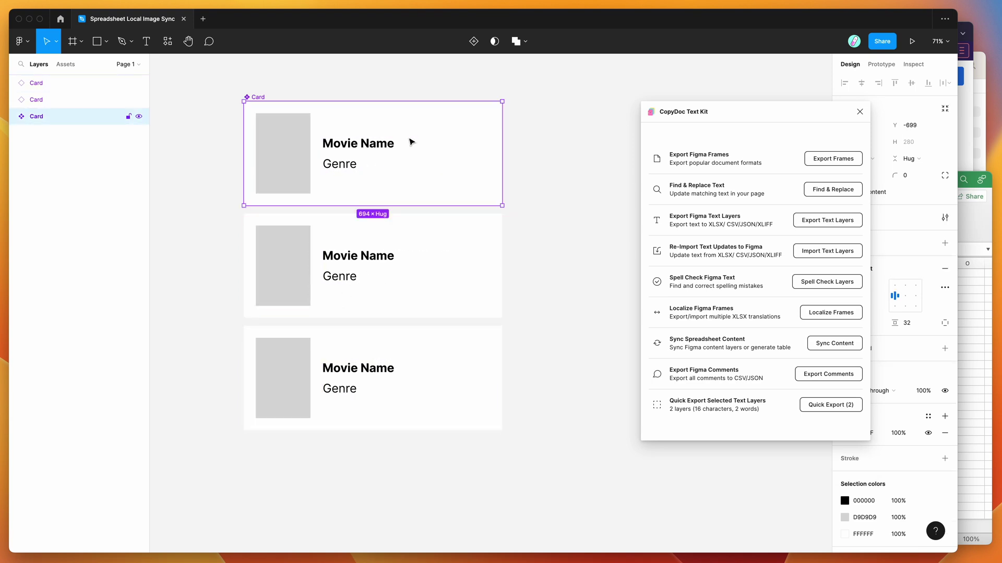
left_click(971, 280)
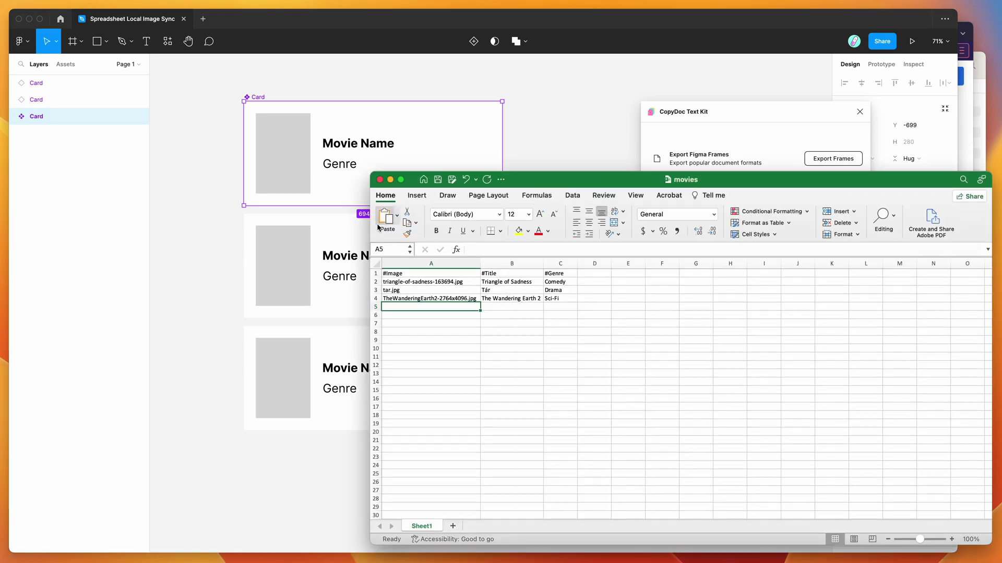
Narrow the Excel window and select columns A–C (#Image, #Title, #Genre) and row 1.
left_click_drag(370, 226, 512, 225)
left_click(590, 272)
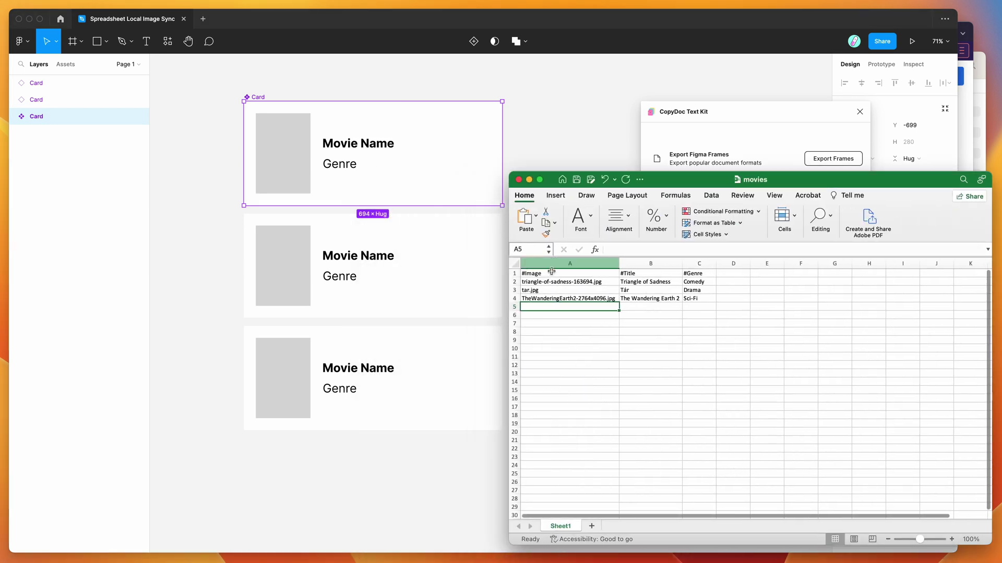
left_click(576, 264)
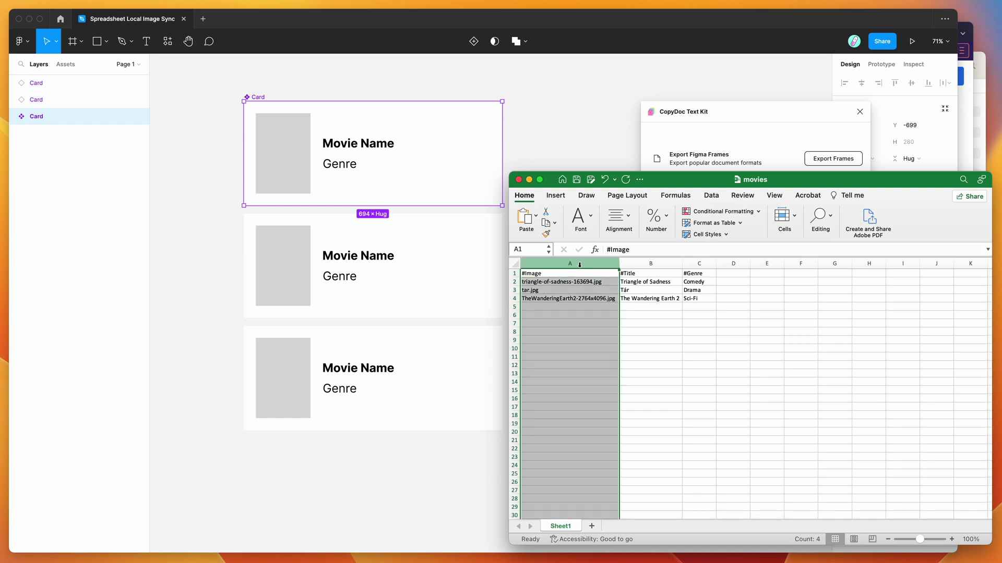
left_click(643, 262)
left_click(698, 263)
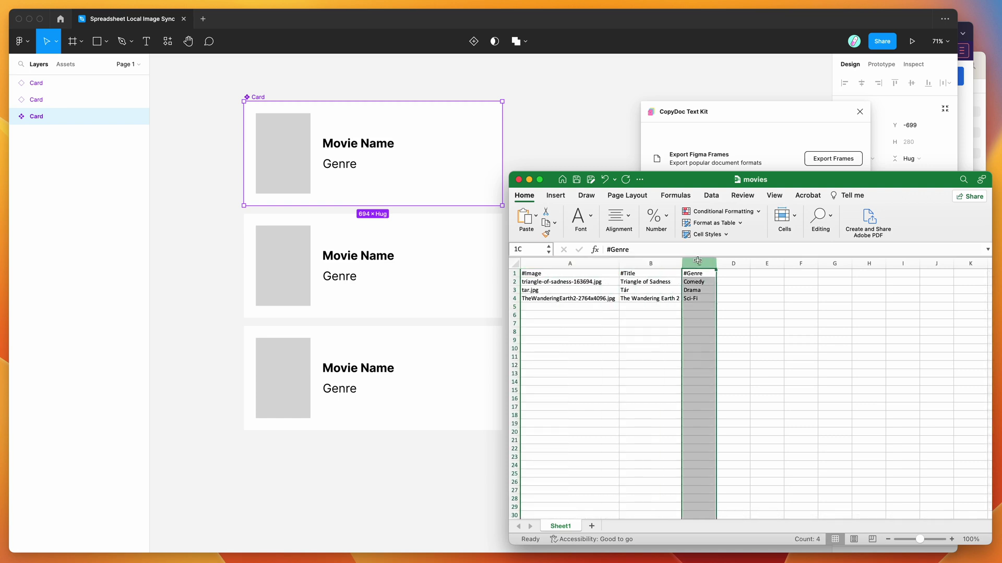
left_click(515, 273)
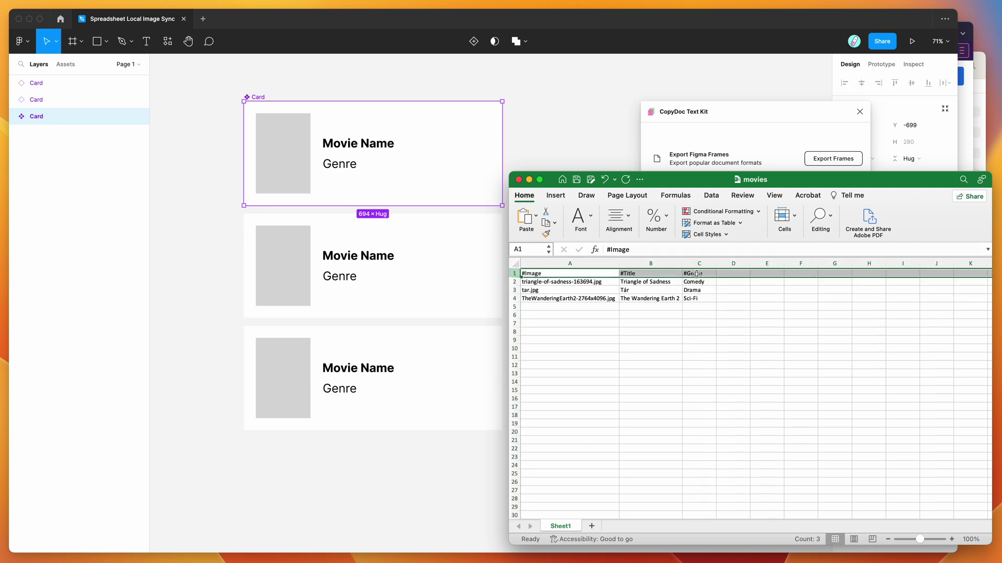
Check header cells B1, C1 and A1, then move the window up and right.
left_click(670, 274)
left_click(695, 273)
left_click(587, 274)
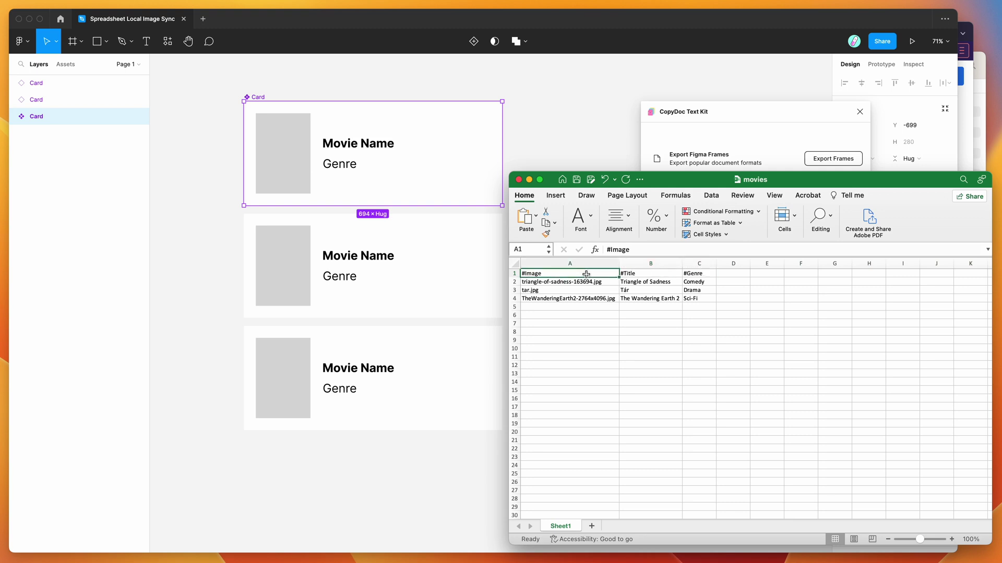
left_click_drag(681, 178, 766, 162)
Expand Card > Frame 5 in Layers to reveal the #Image, #Title and #Genre layers.
left_click(222, 147)
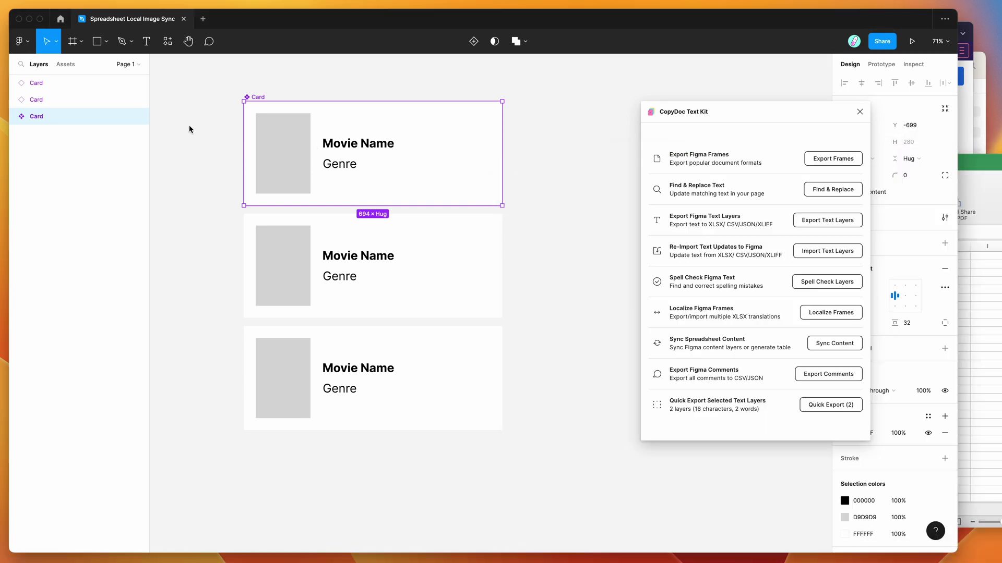
left_click(13, 117)
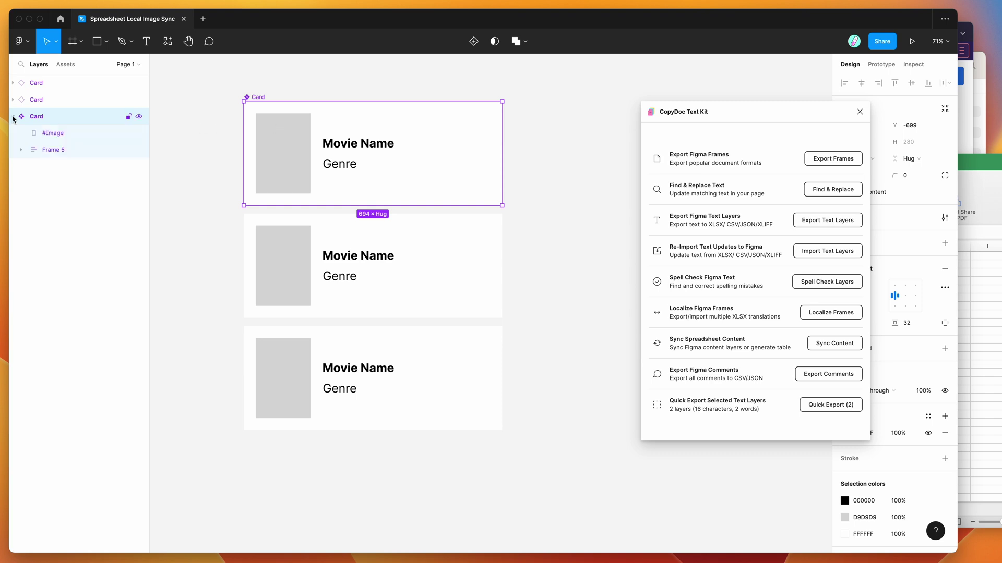
left_click(22, 150)
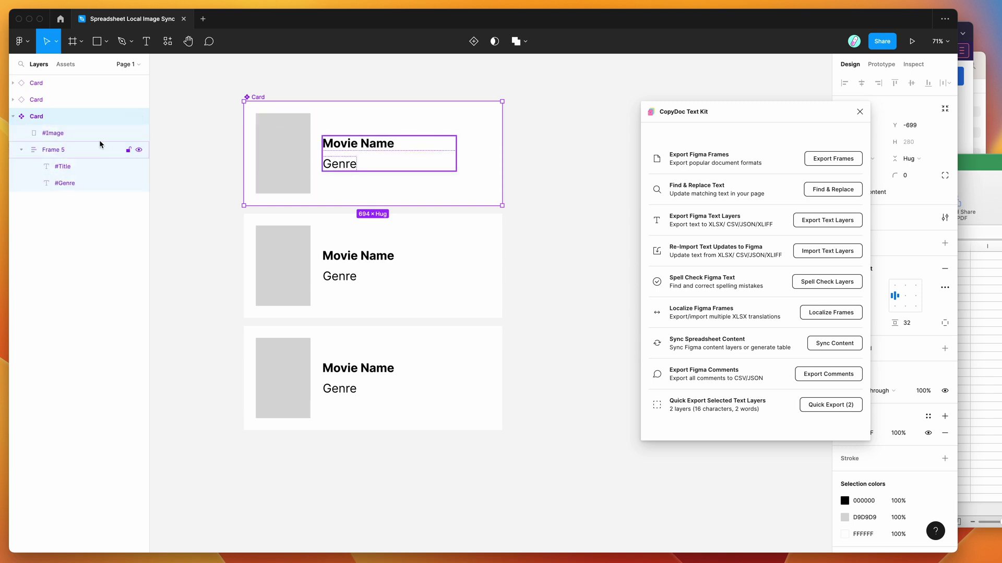
left_click(67, 134)
left_click(63, 166)
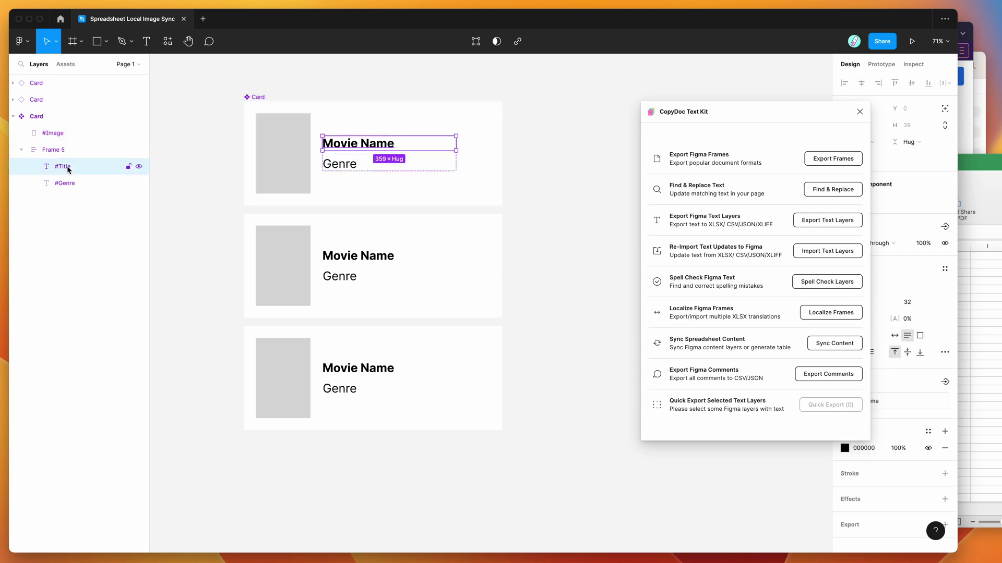
left_click(63, 182)
Recheck the #Title, #Genre and #Image layer names, then return to the spreadsheet.
left_click(65, 167)
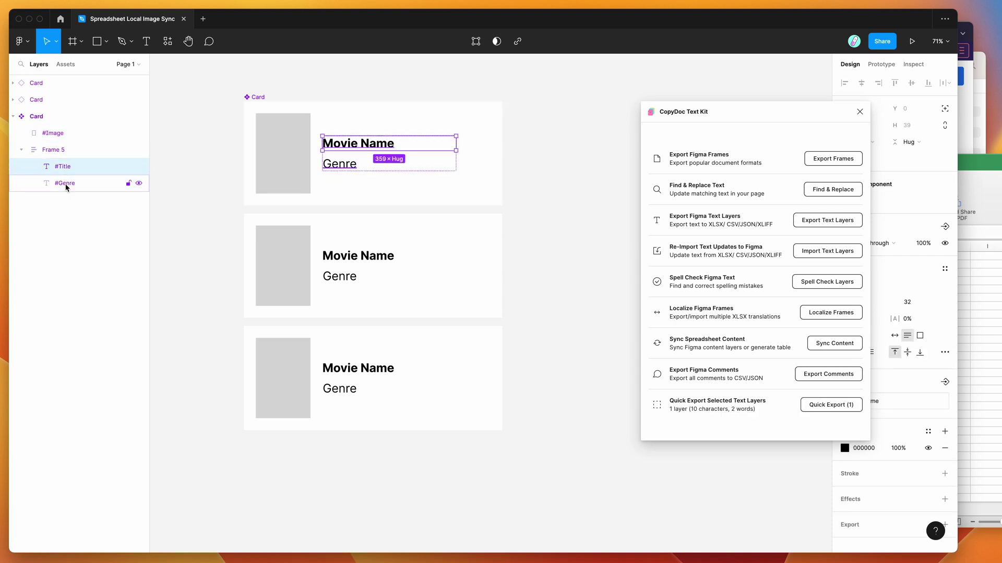
left_click(64, 182)
left_click(51, 133)
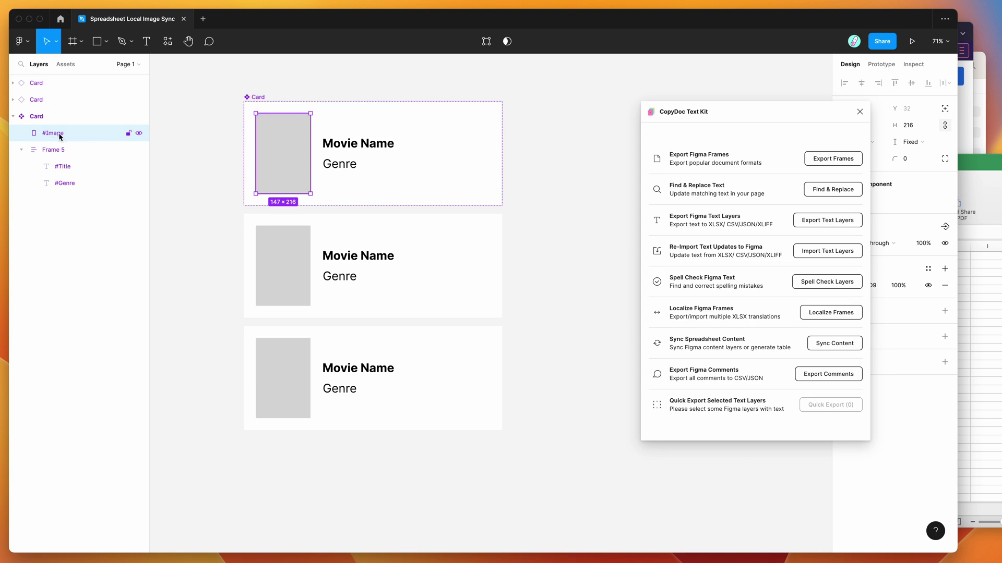
double_click(57, 135)
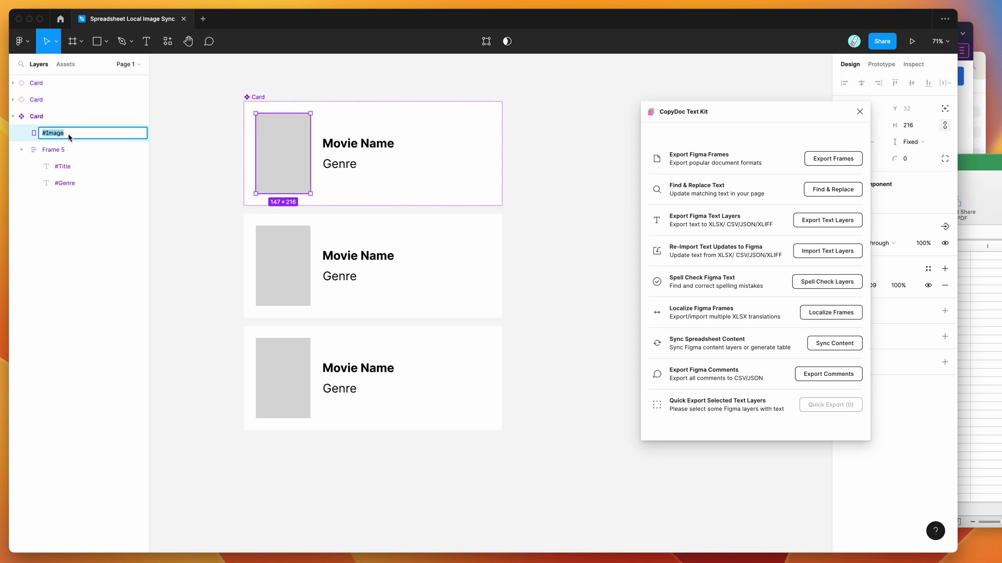
left_click(987, 358)
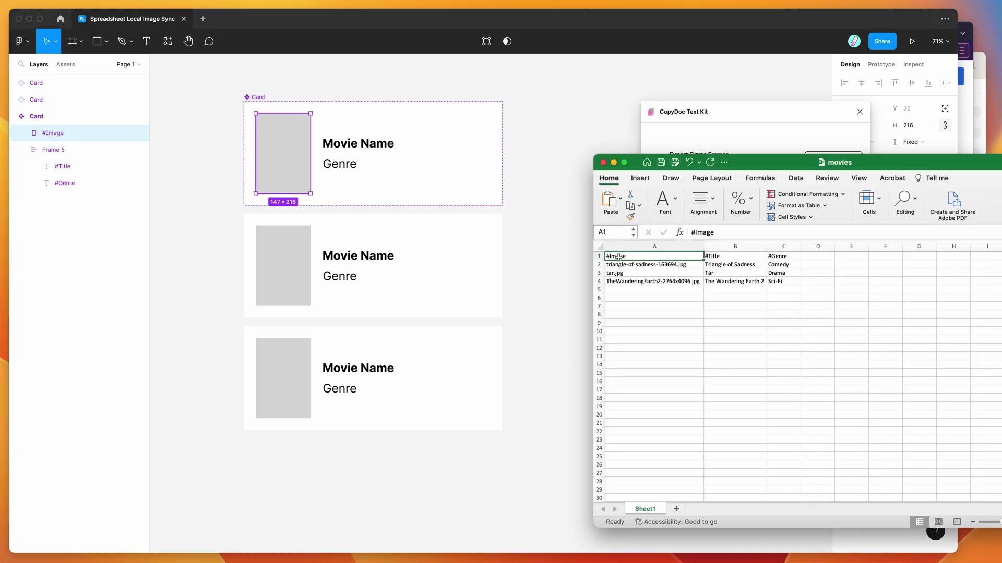
Review row 2: triangle-of-sadness-163694.jpg, Triangle of Sadness, Comedy, across columns A–C.
left_click(599, 256)
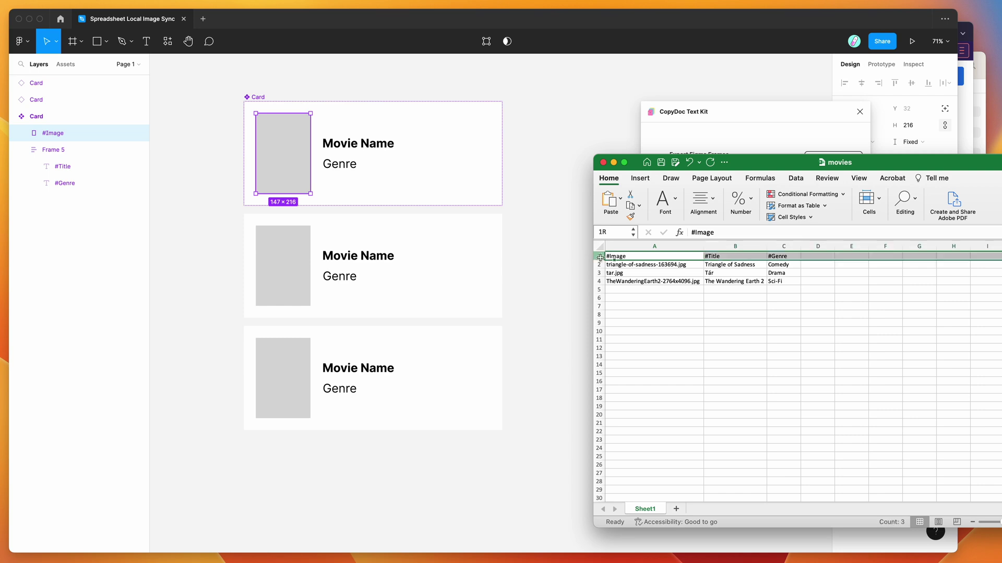
left_click(645, 265)
left_click(778, 257)
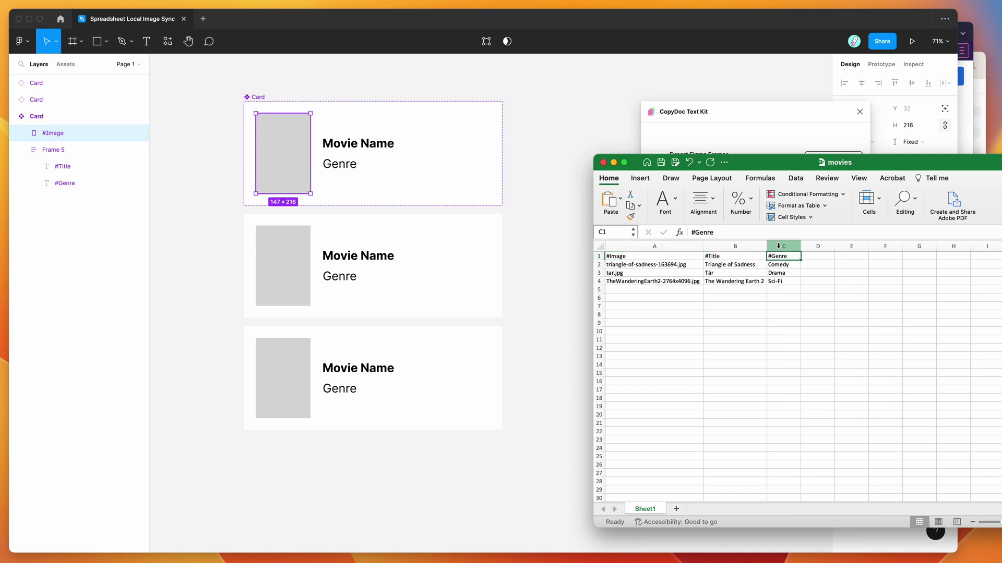
left_click(782, 246)
left_click(751, 246)
left_click(662, 246)
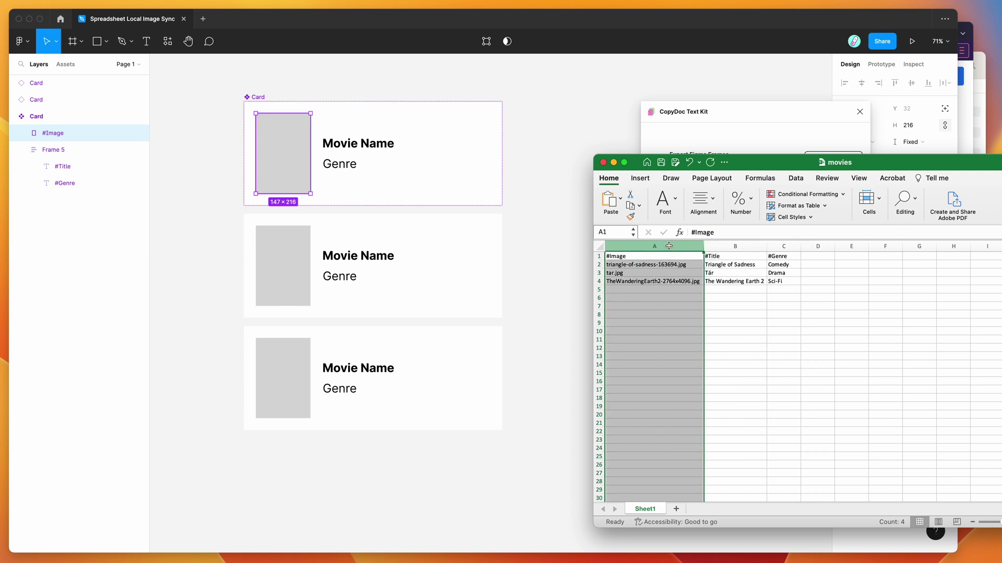
left_click(668, 264)
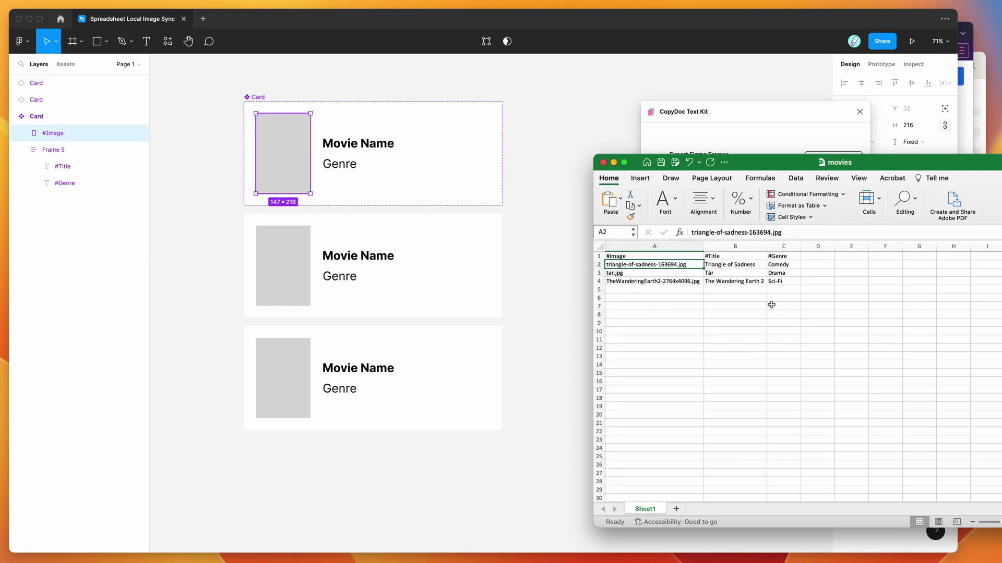
scroll(680, 290, "up", 1)
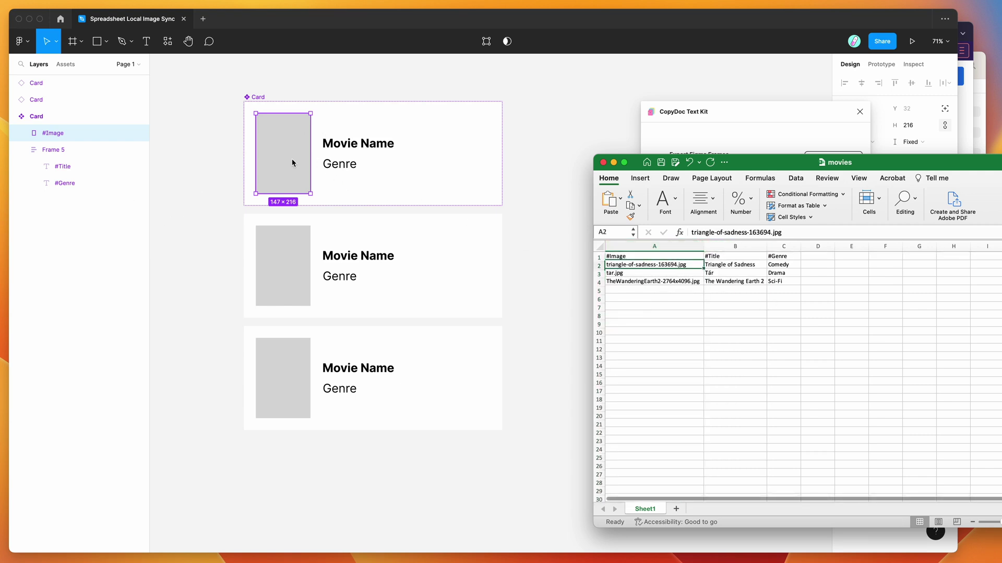
left_click(716, 265)
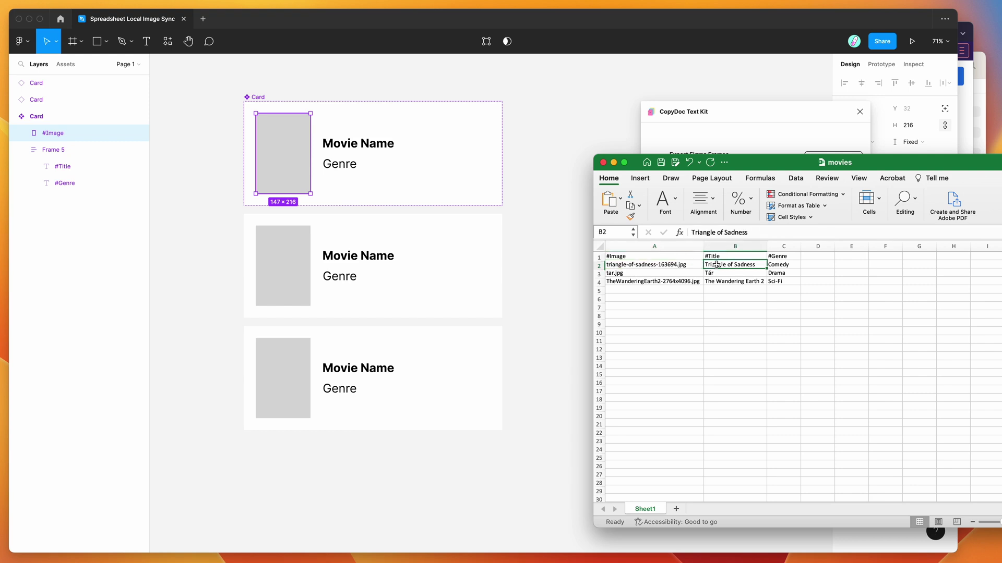
left_click(777, 266)
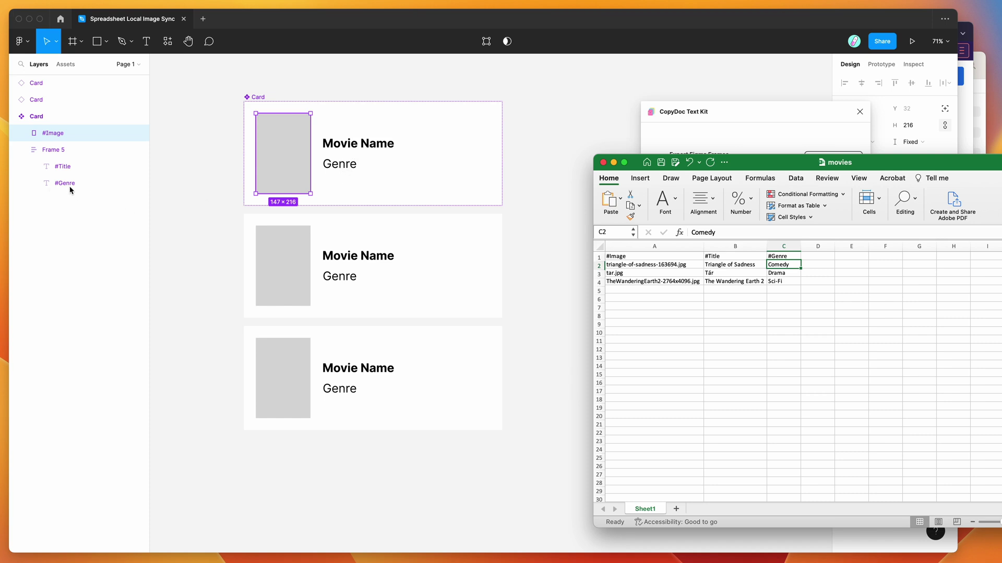
Move the spreadsheet window right and return to the Figma movie cards.
left_click(662, 331)
scroll(662, 331, "right", 1)
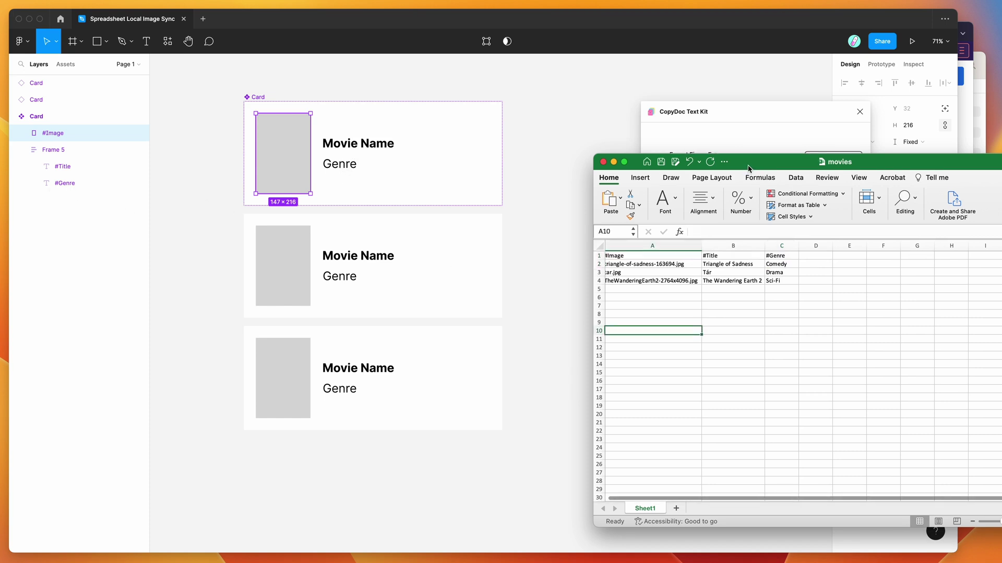
left_click_drag(749, 168, 838, 166)
scroll(808, 266, "left", 1)
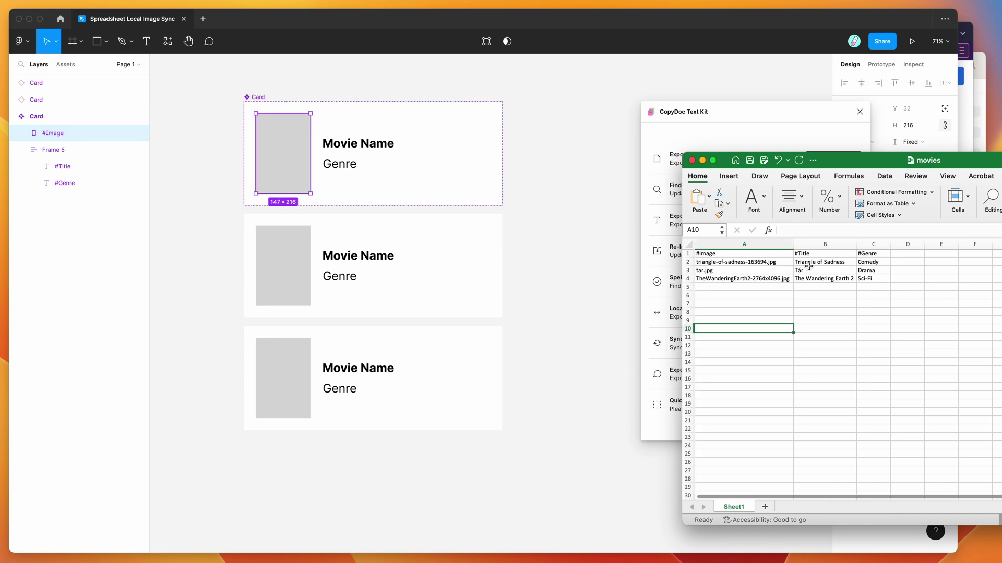
left_click(808, 266)
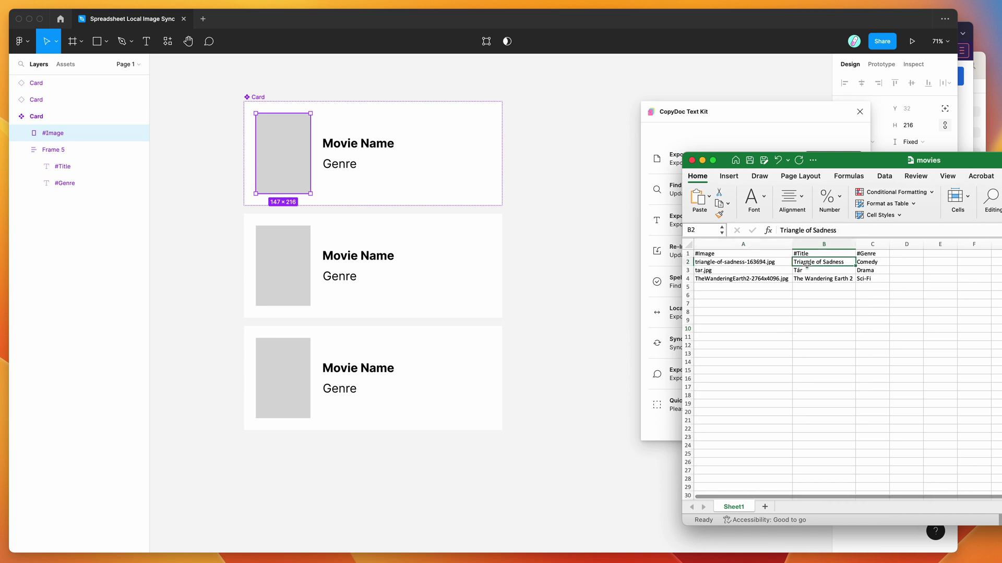
left_click(392, 342)
Duplicate the bottom movie card into a fourth card below it.
left_click(349, 339)
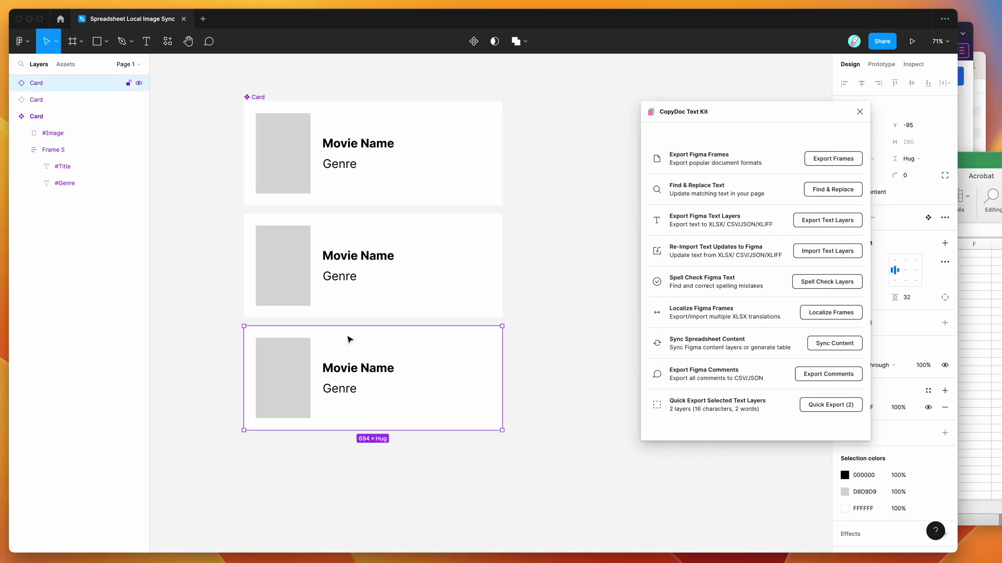
scroll(349, 340, "down", 3)
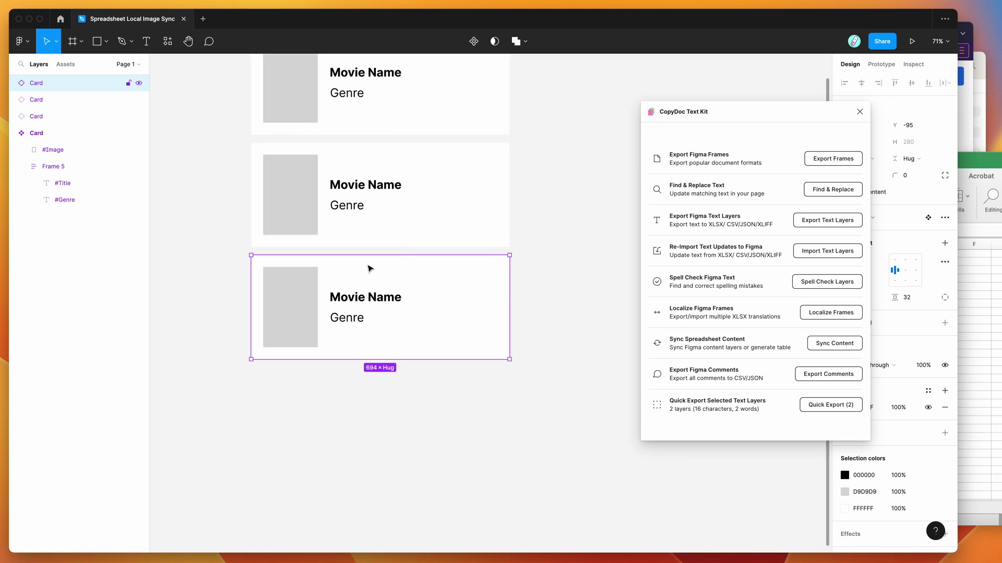
left_click_drag(369, 268, 369, 381)
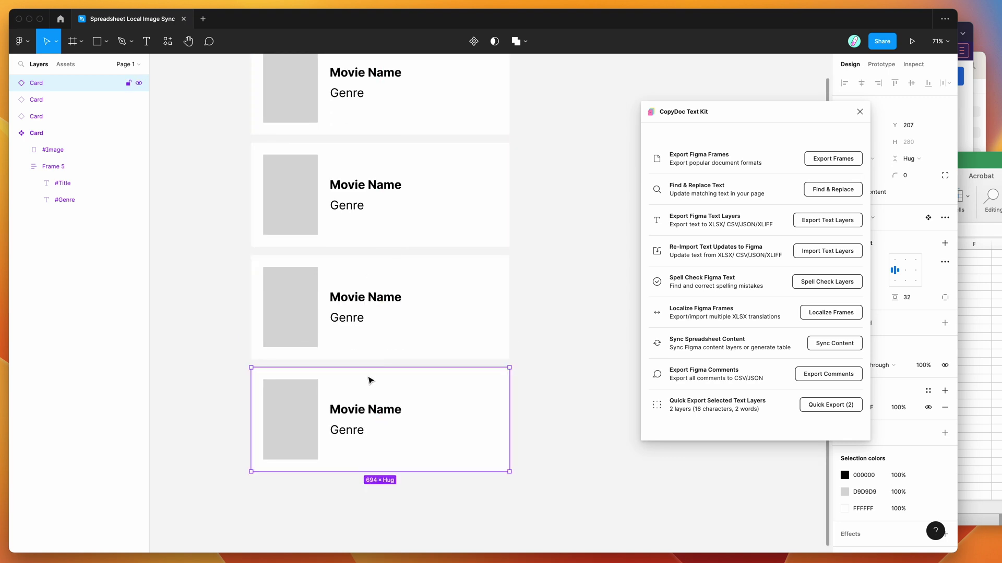
Select the first card's #Title layer, then check empty cells A5 and B5 in the sheet.
left_click(13, 83)
left_click(21, 116)
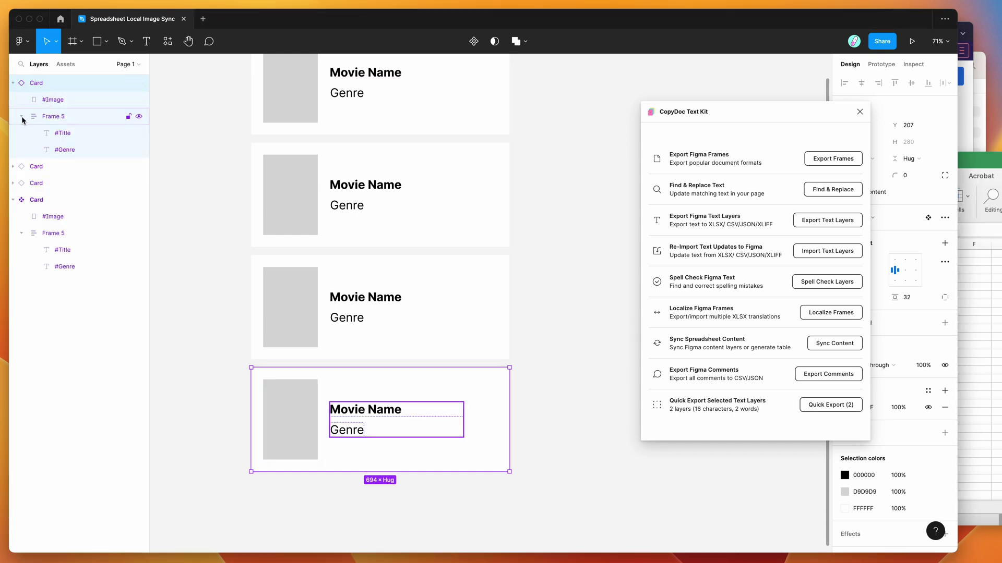
left_click(73, 133)
left_click(989, 301)
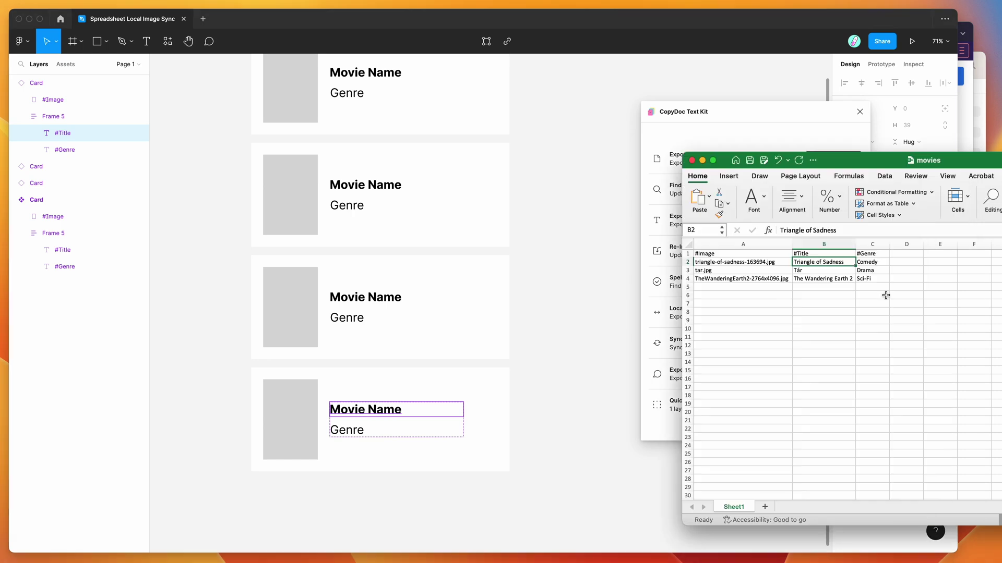
left_click(747, 287)
left_click(817, 288)
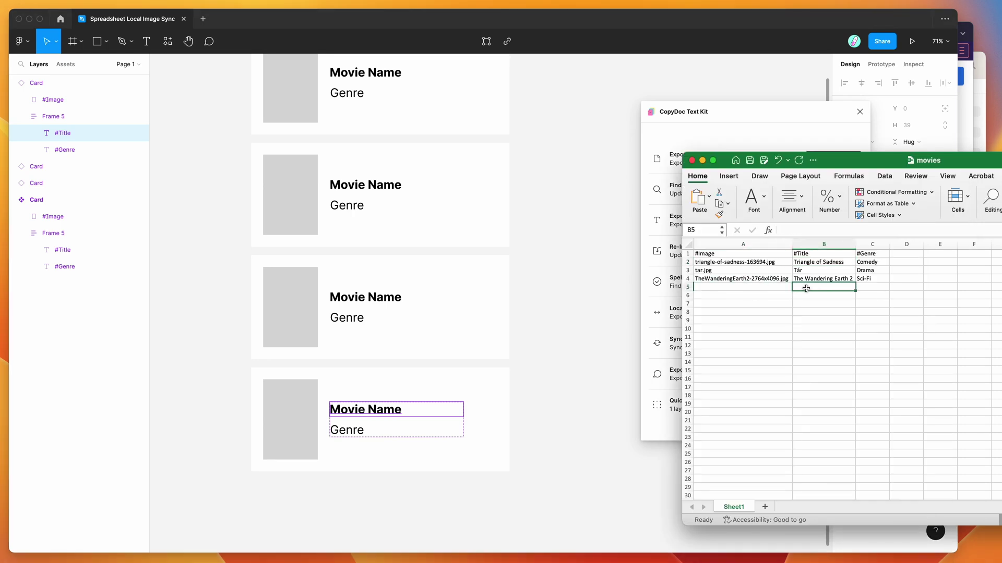
left_click(967, 134)
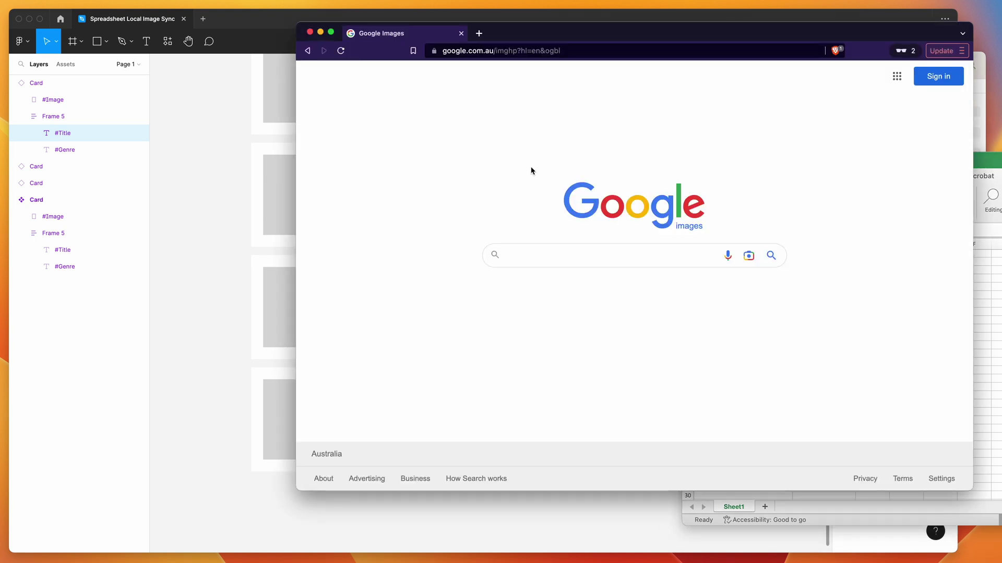
Search Google Images for 'the menu movie poster' and preview the IMDb poster.
left_click(533, 260)
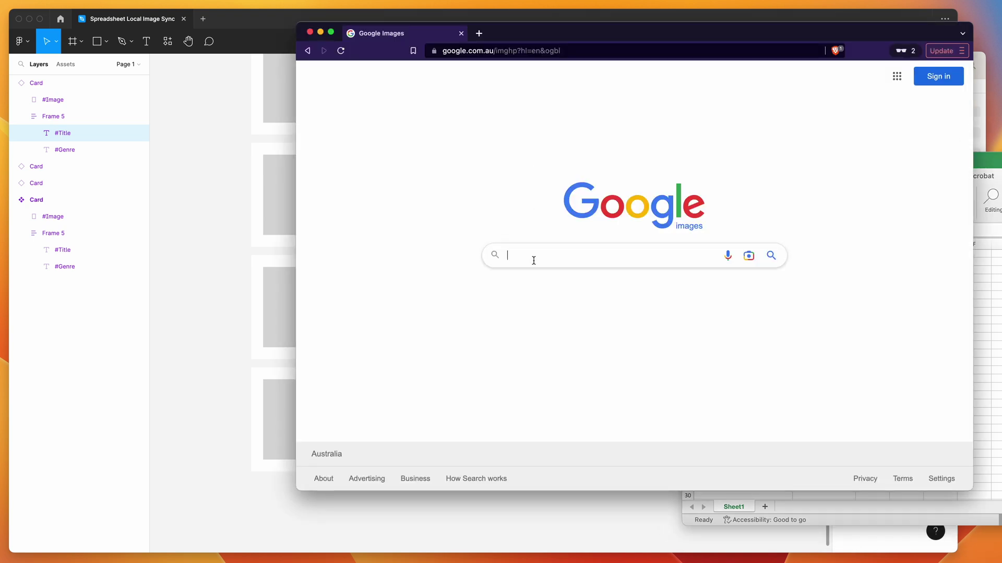
type("the menu ")
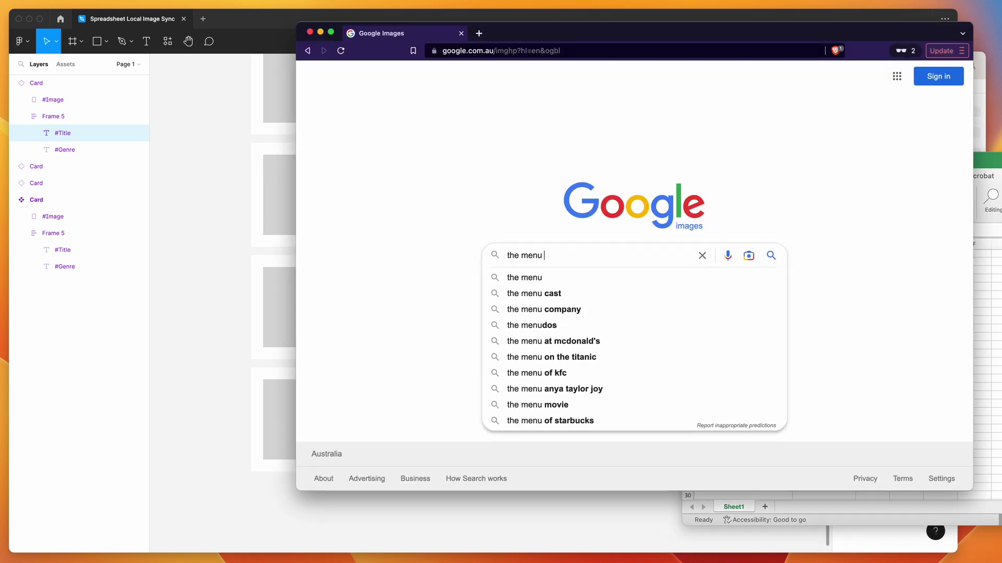
type("movie poster")
key("Return")
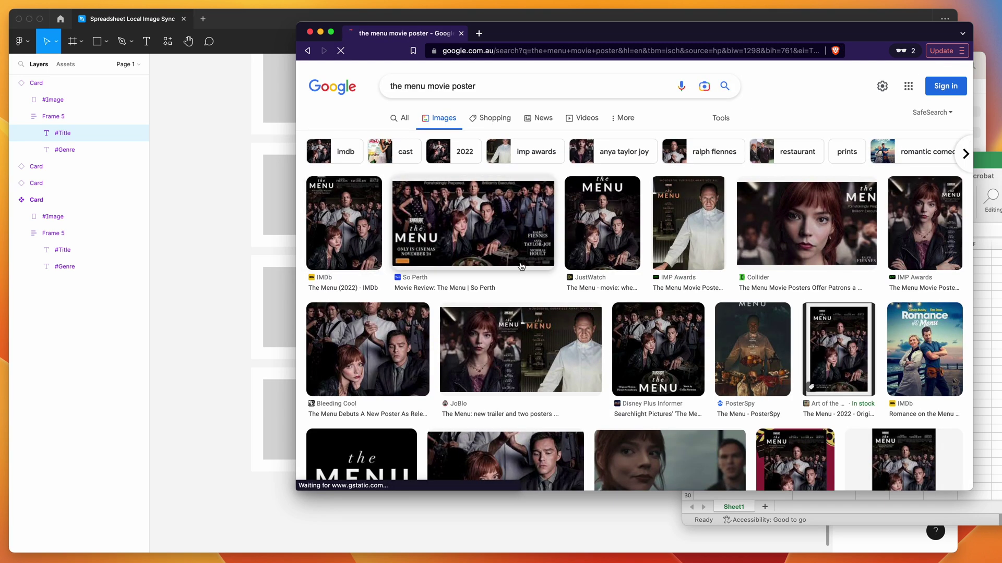
left_click(346, 211)
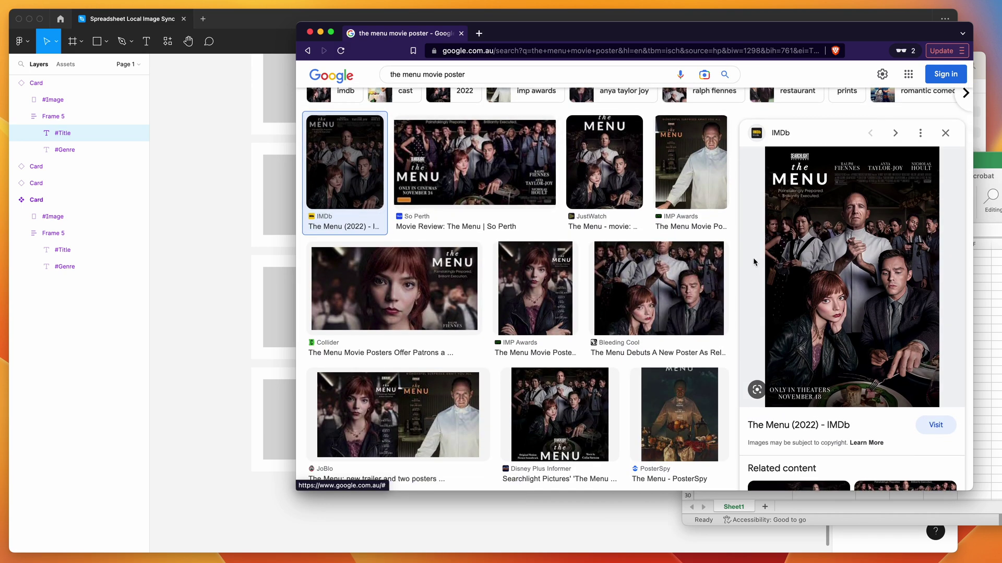
Save the poster image as the-menu-poster.jpg.
right_click(806, 254)
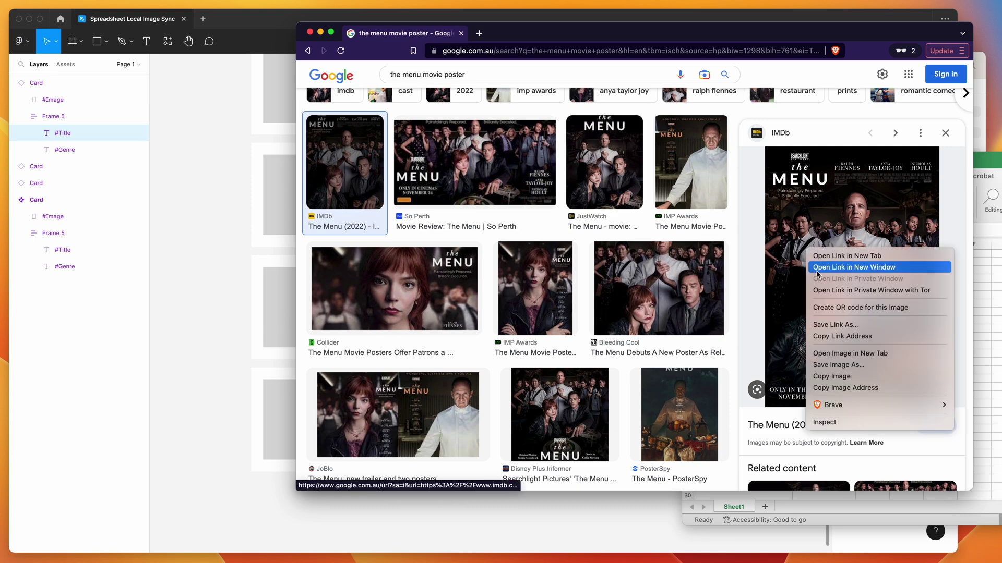
left_click(837, 365)
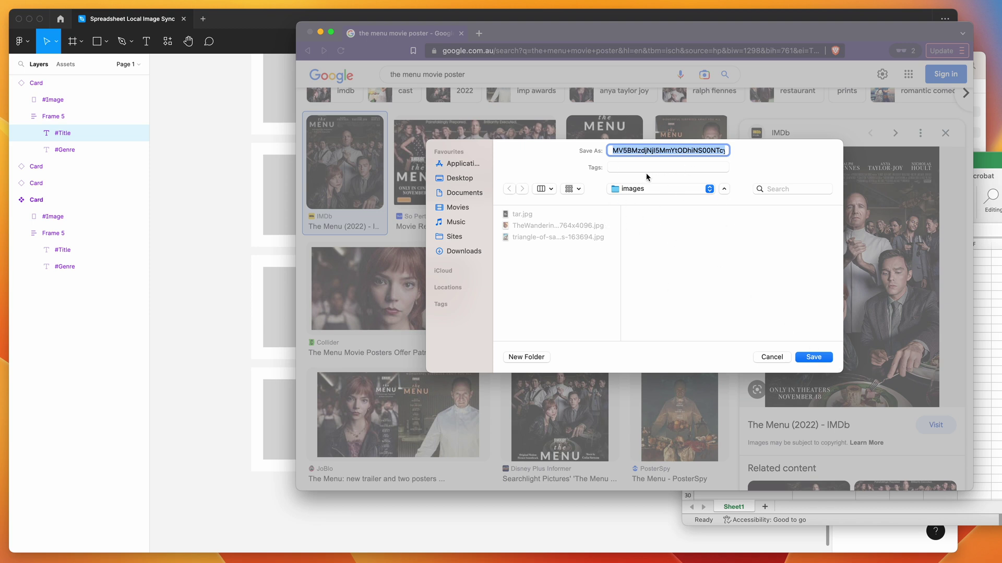
type("the-men")
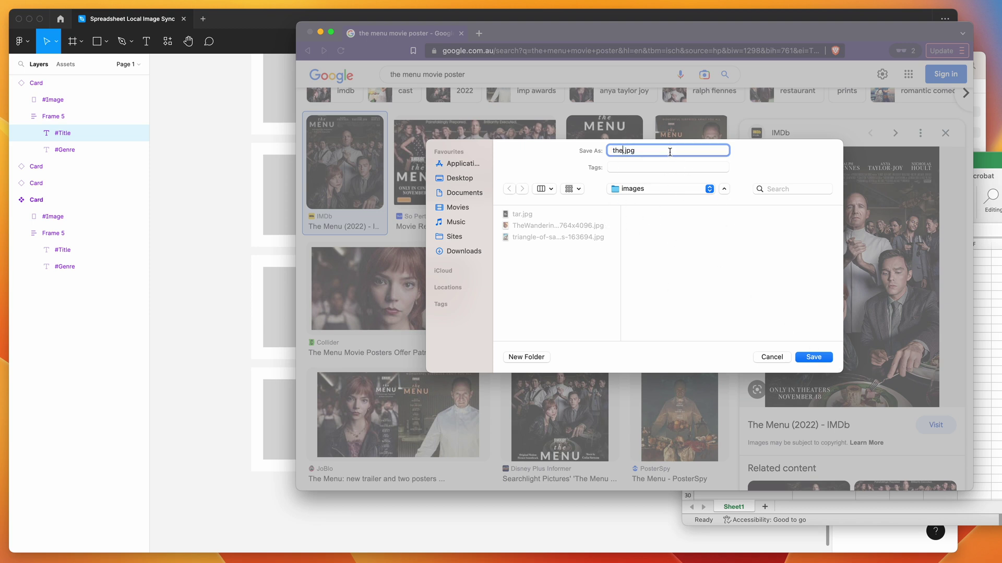
type("u-poster")
key("Return")
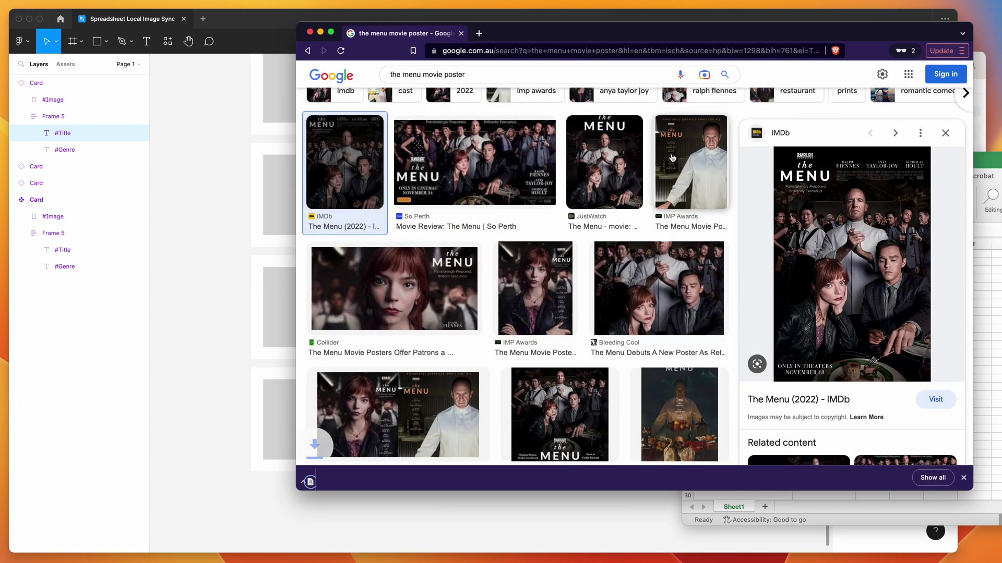
Preview the-menu-poster.jpg in Finder, copy its file name, and select Excel cell A5.
left_click(320, 32)
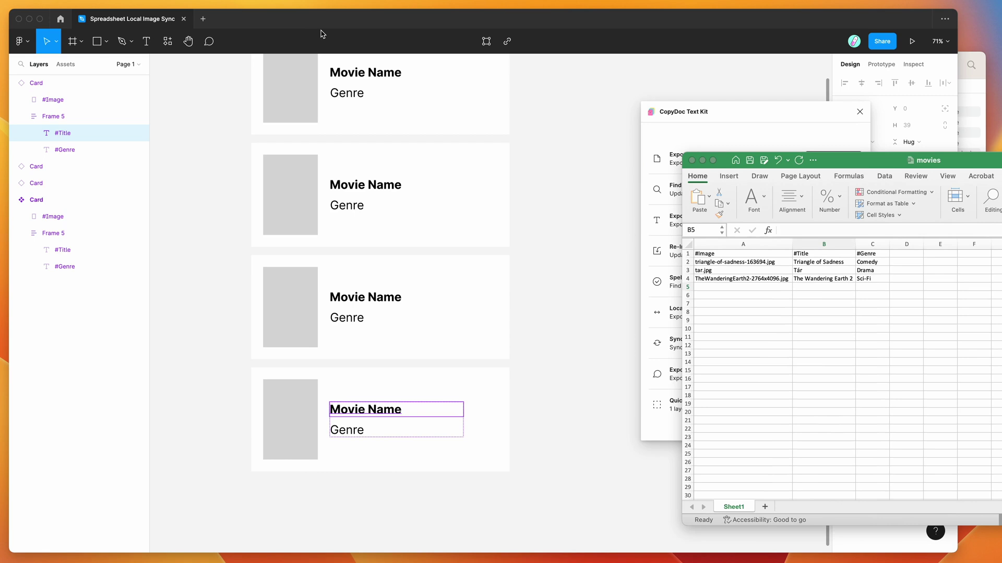
left_click(963, 82)
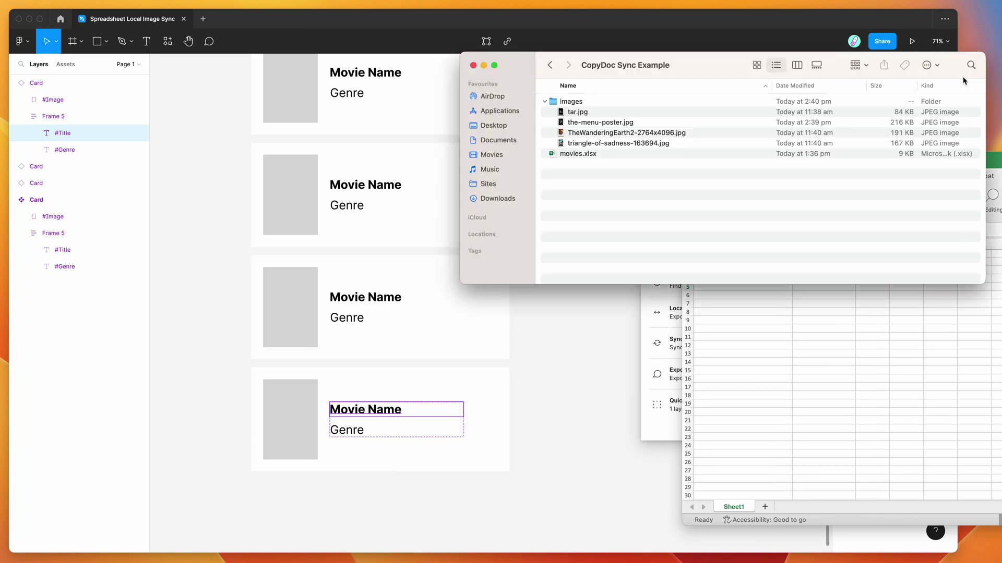
left_click(592, 122)
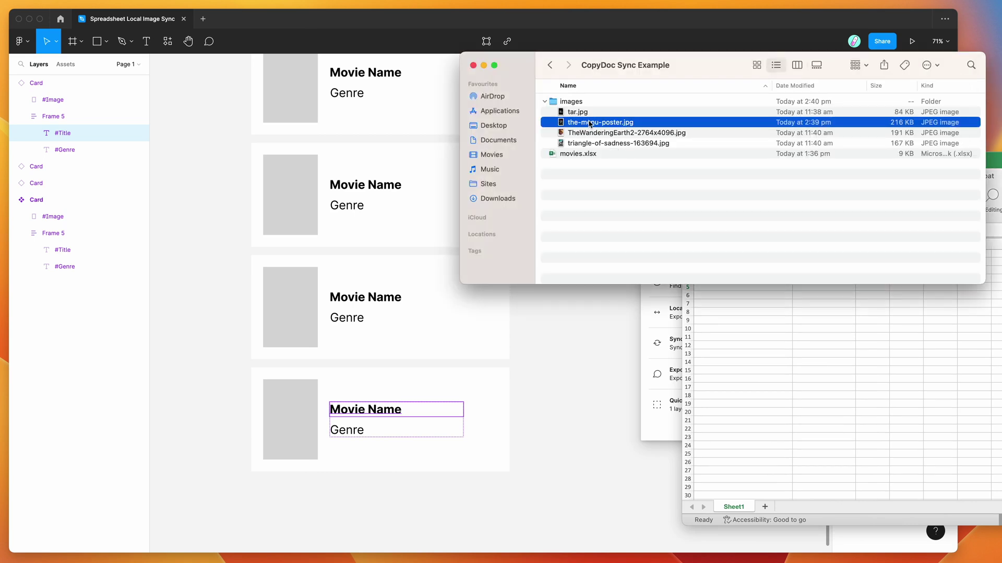
key("space")
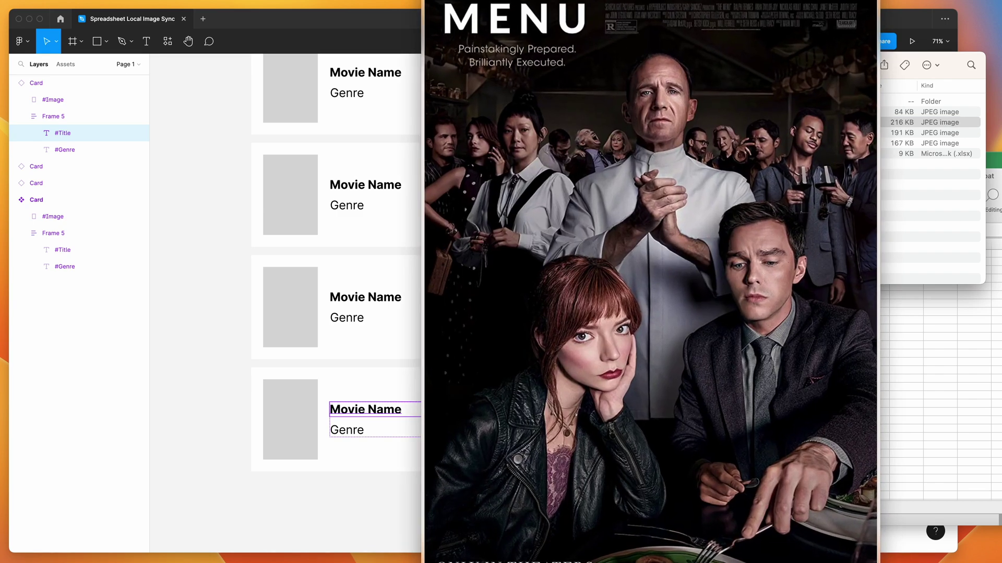
key("space")
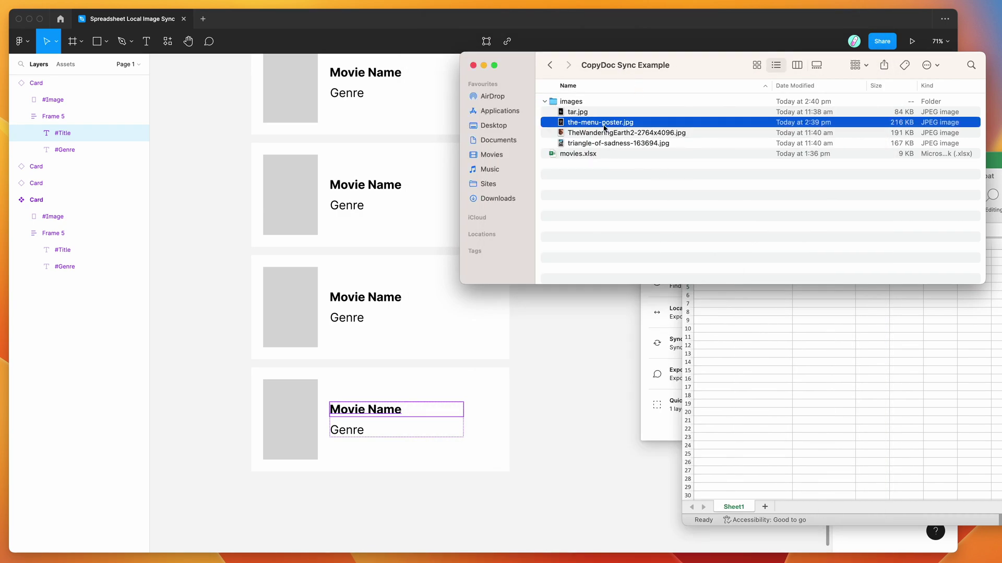
key("Return")
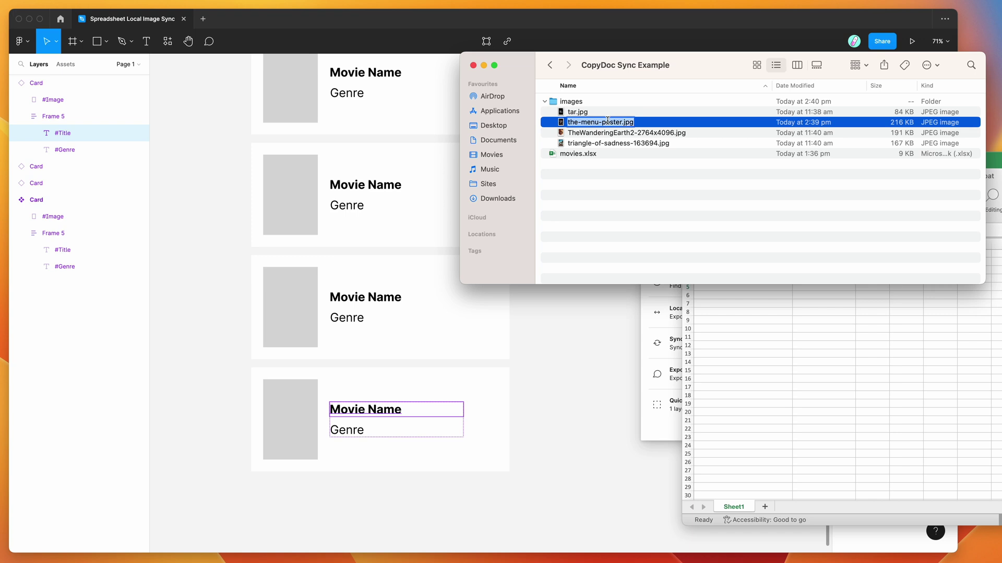
key("Escape")
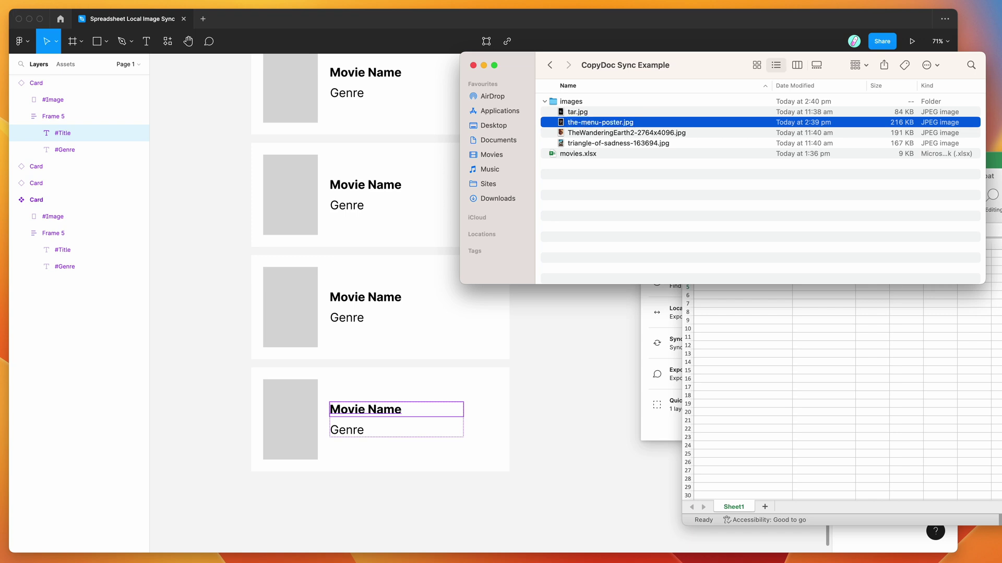
left_click(752, 301)
left_click(709, 286)
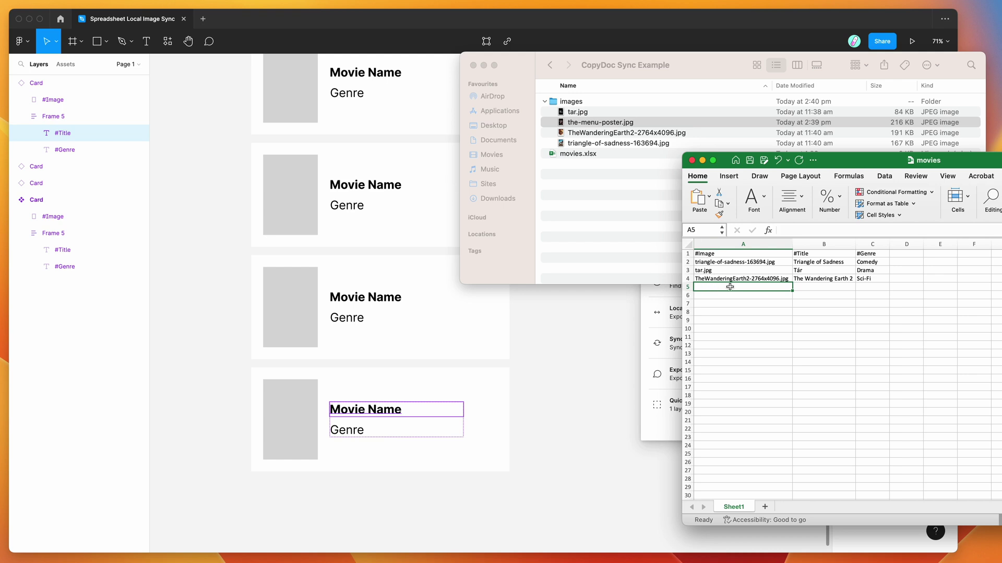
Fill row 5 with the-menu-poster.jpg, The Menu and Comedy.
type("the-menu-poster.jpg")
key("Return")
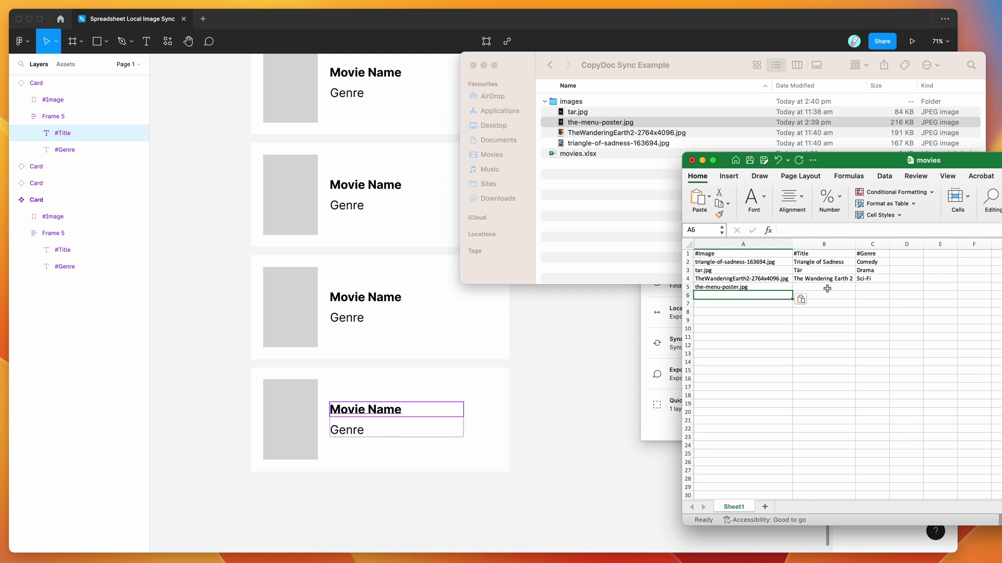
left_click(823, 288)
type("The Menu")
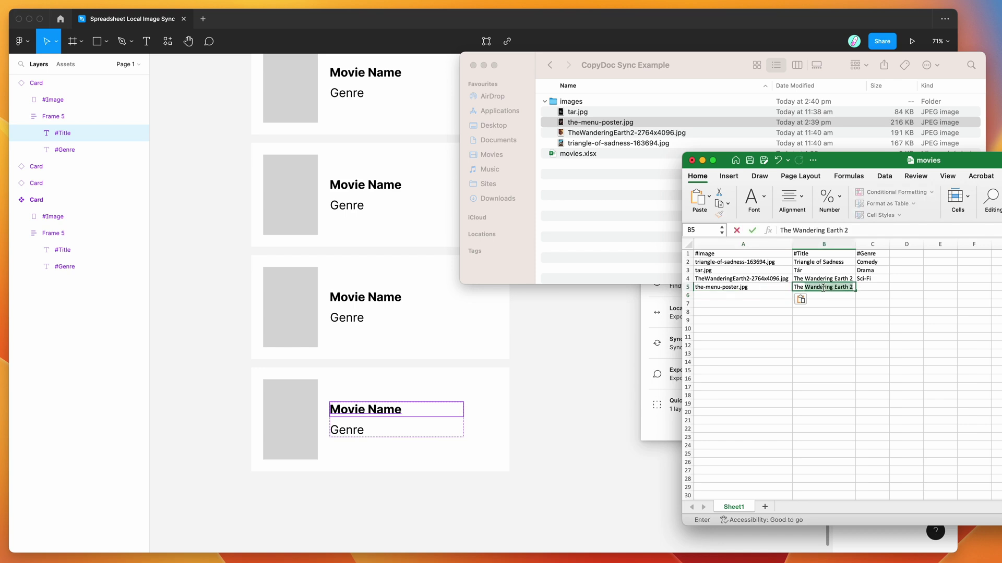
key("Return")
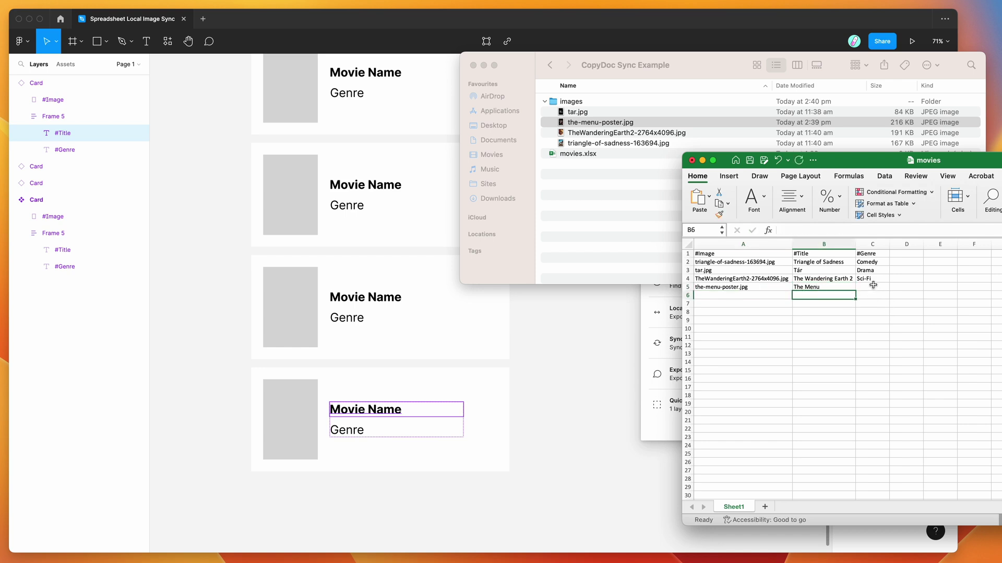
left_click(873, 285)
type("Comedy")
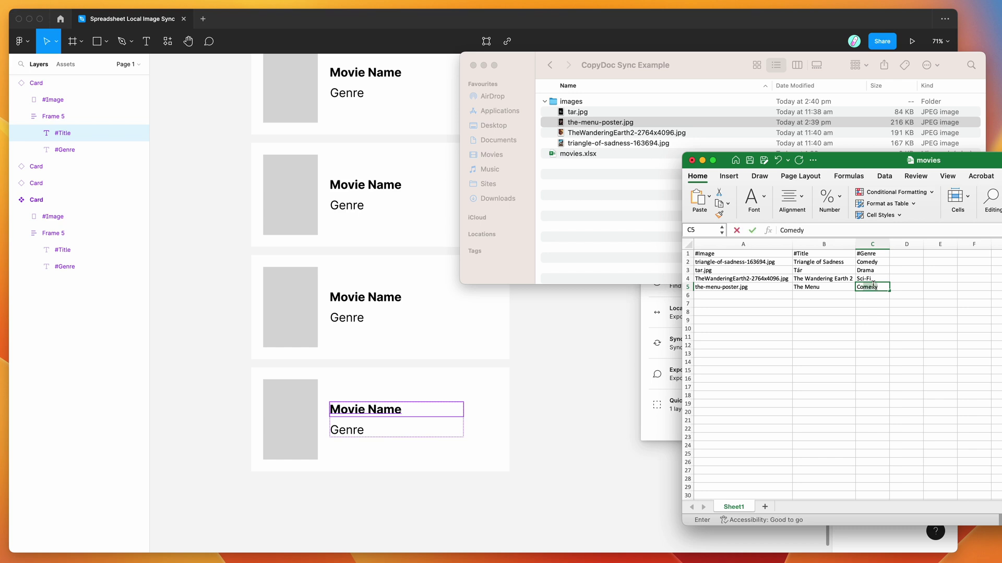
key("Return")
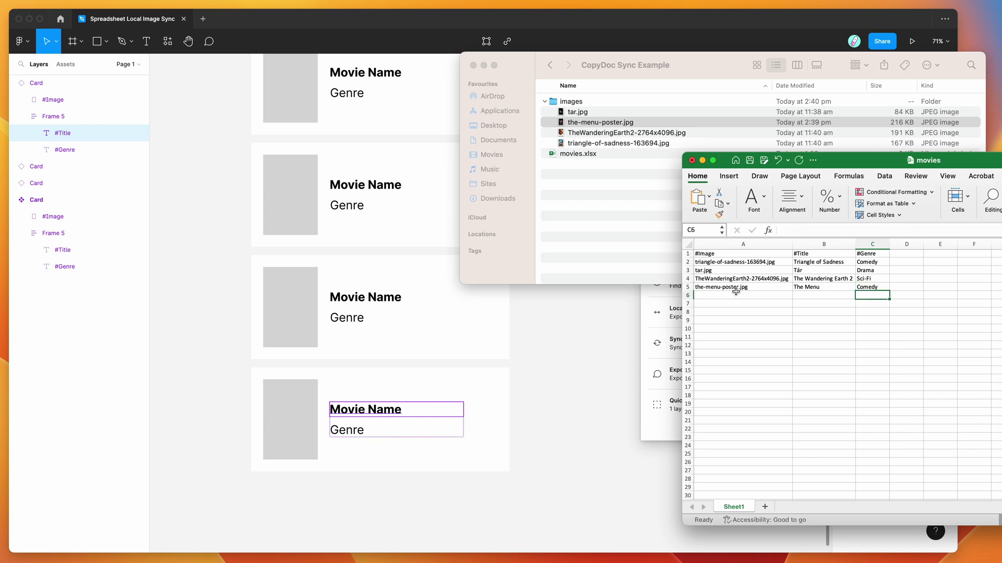
Select the whole file name text inside cell A5 for editing.
left_click(741, 294)
left_click(728, 288)
double_click(746, 287)
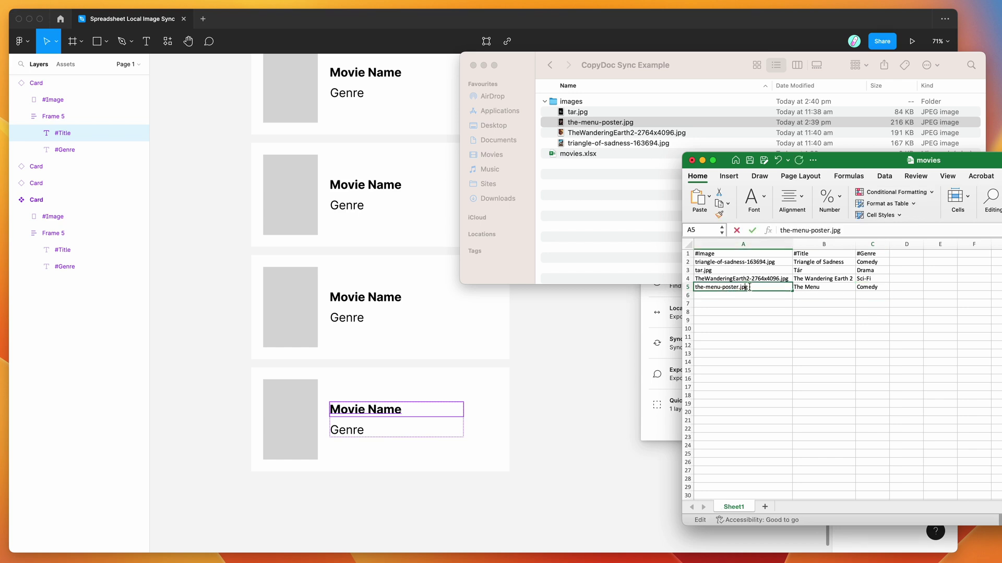
left_click_drag(746, 287, 676, 287)
Expand the images folder beside movies.xlsx and look through its four poster JPGs.
left_click(598, 169)
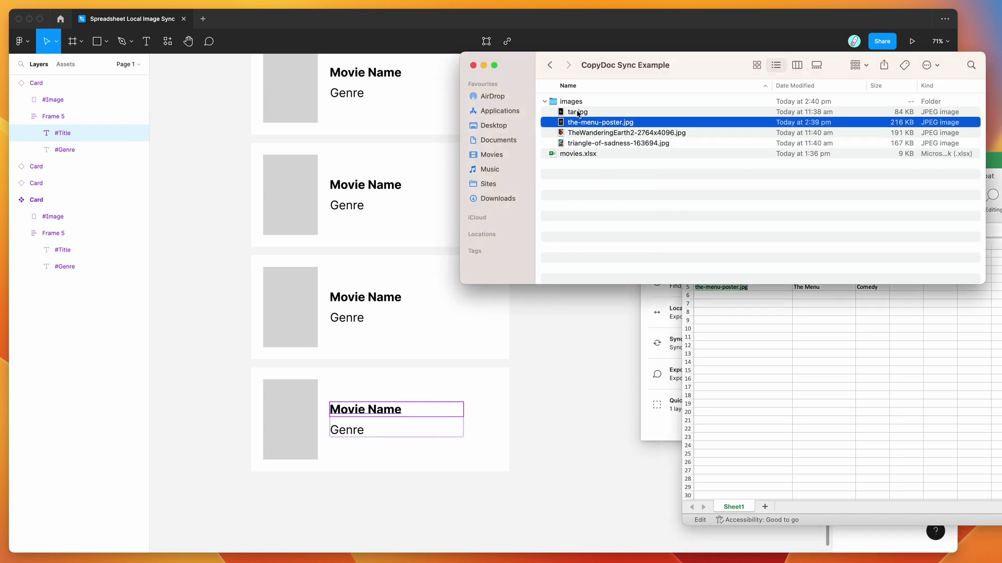
left_click(575, 103)
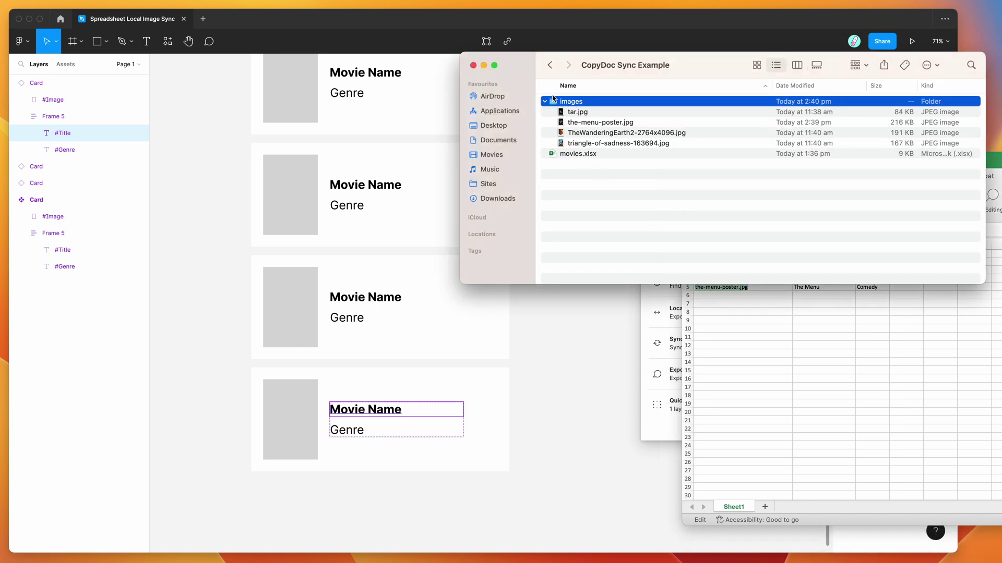
left_click(546, 103)
left_click(575, 113)
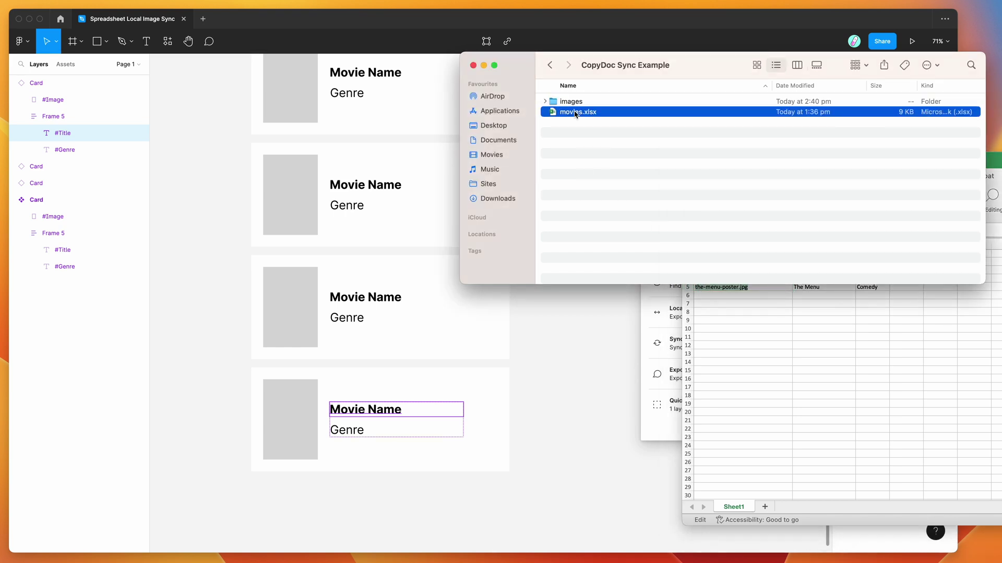
left_click(561, 104)
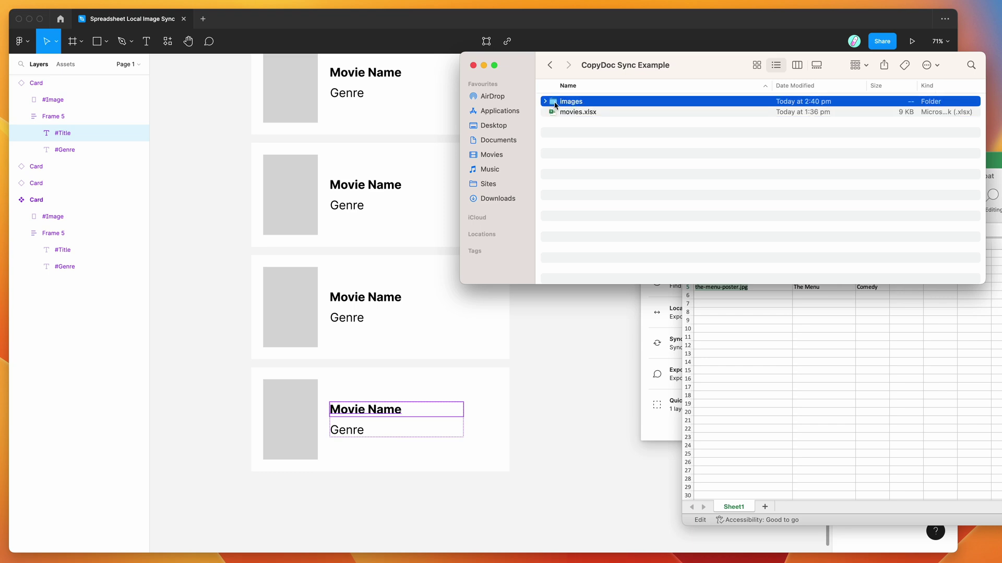
left_click(545, 102)
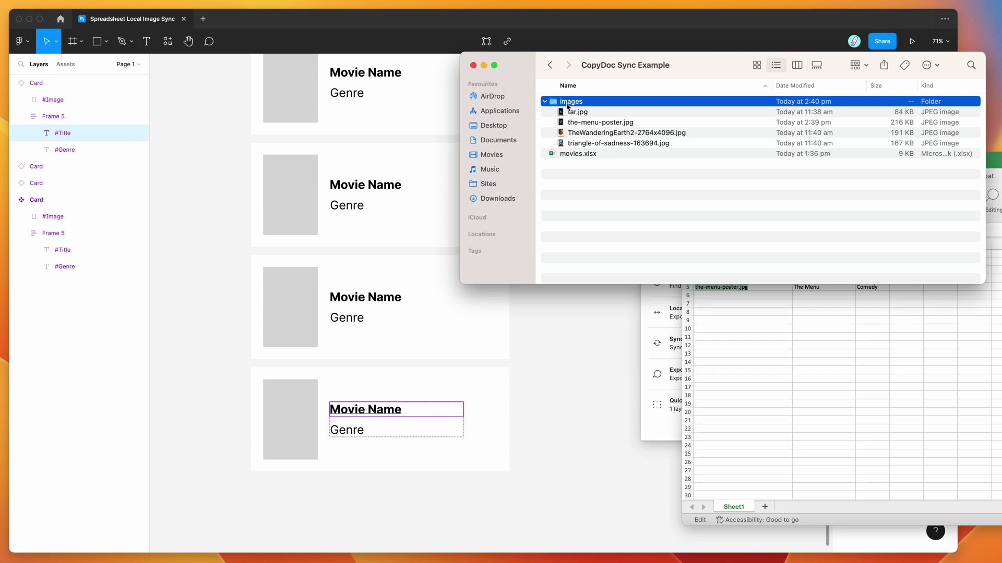
left_click(586, 113)
left_click(587, 125)
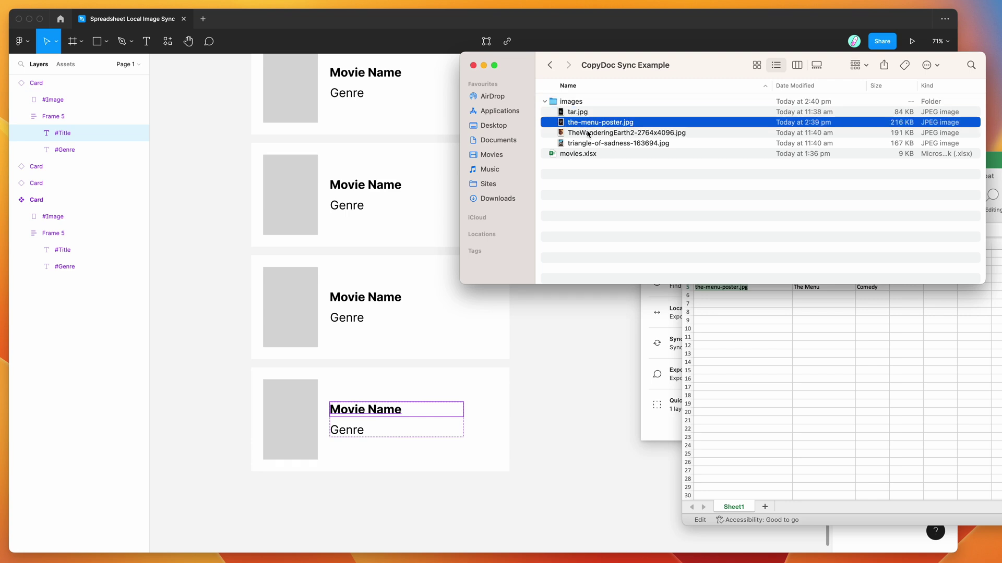
left_click(587, 134)
left_click(588, 143)
Check the poster names in A2:A6, then move the four poster JPGs out of images.
left_click(725, 297)
left_click_drag(730, 261, 731, 295)
left_click(607, 187)
left_click(588, 114)
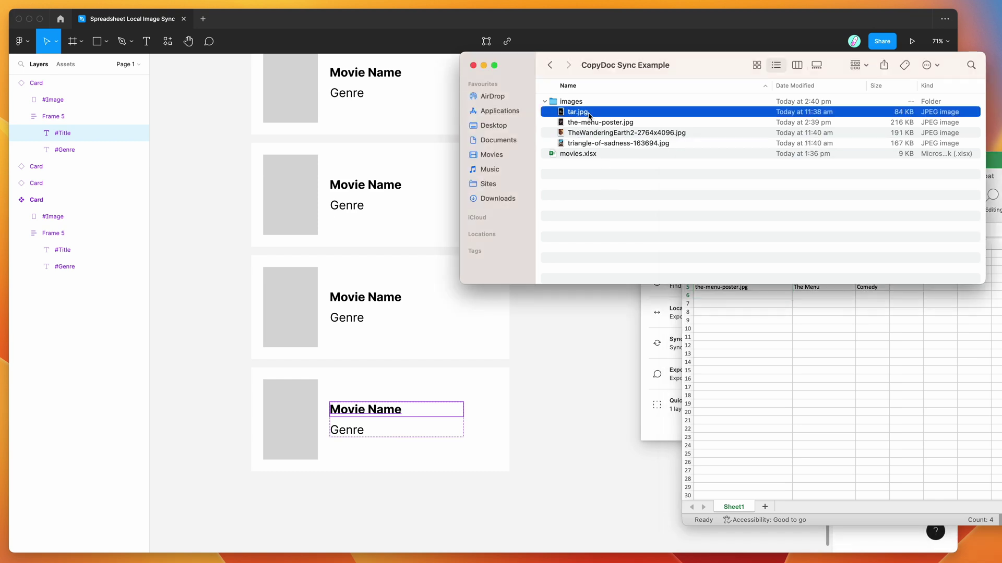
left_click(593, 144, "shift")
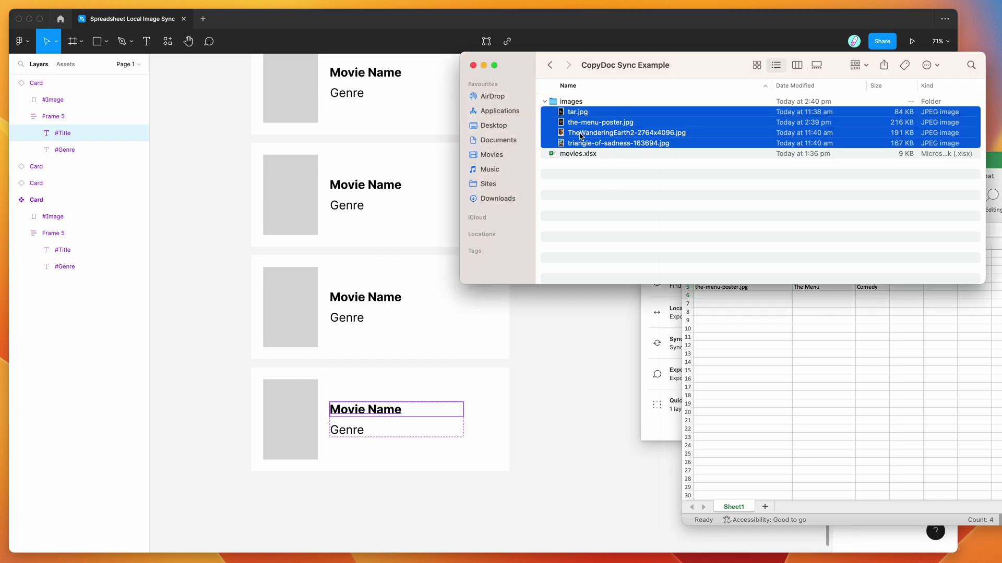
left_click_drag(595, 136, 586, 161)
Move the four poster JPGs, starting with tar.jpg, back into the images folder.
left_click(571, 109)
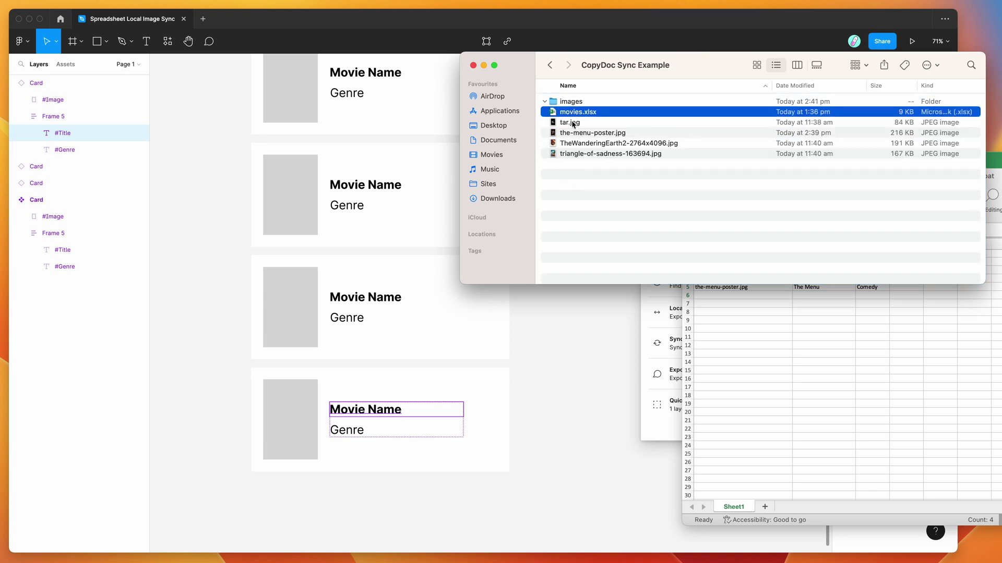
left_click(574, 123)
left_click(580, 155, "shift")
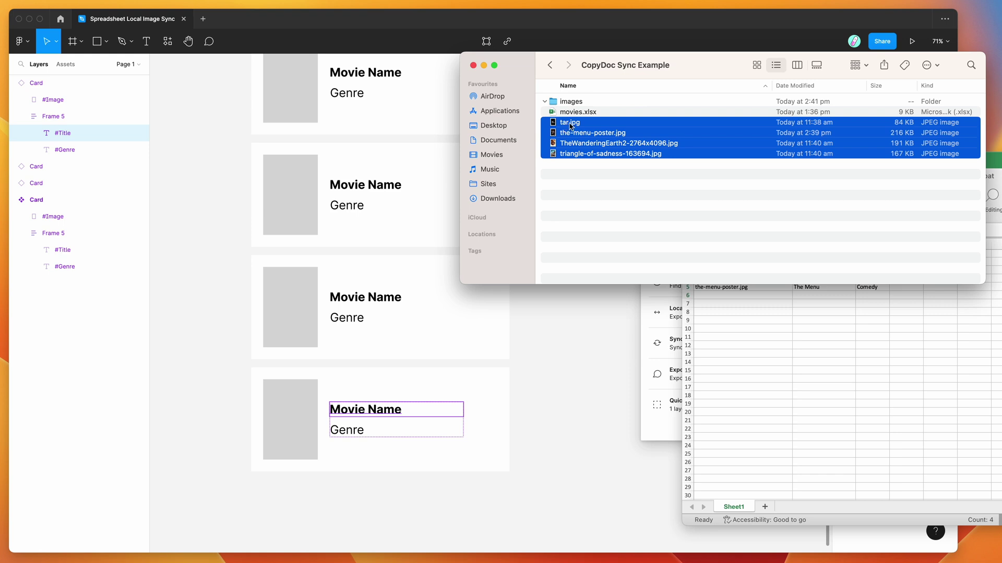
left_click_drag(570, 126, 574, 107)
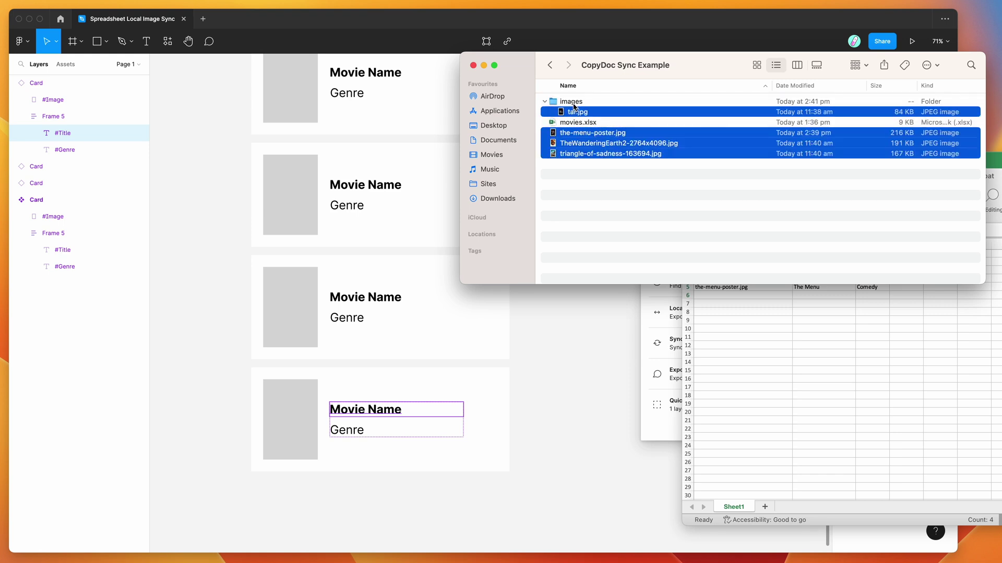
Verify the images folder contents, open movies.xlsx to check it, then collapse the folder.
left_click(574, 102)
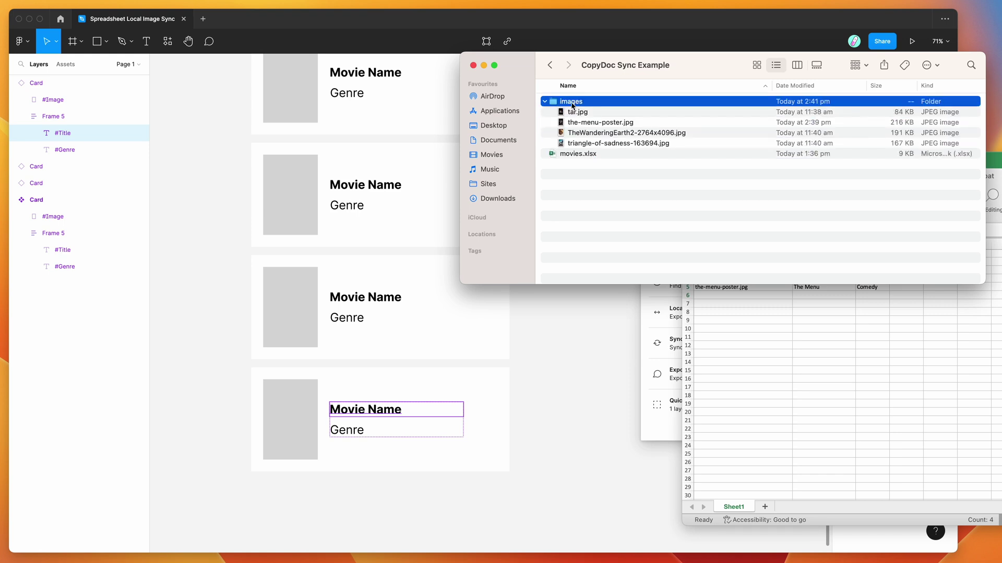
left_click(544, 102)
left_click(545, 102)
double_click(582, 155)
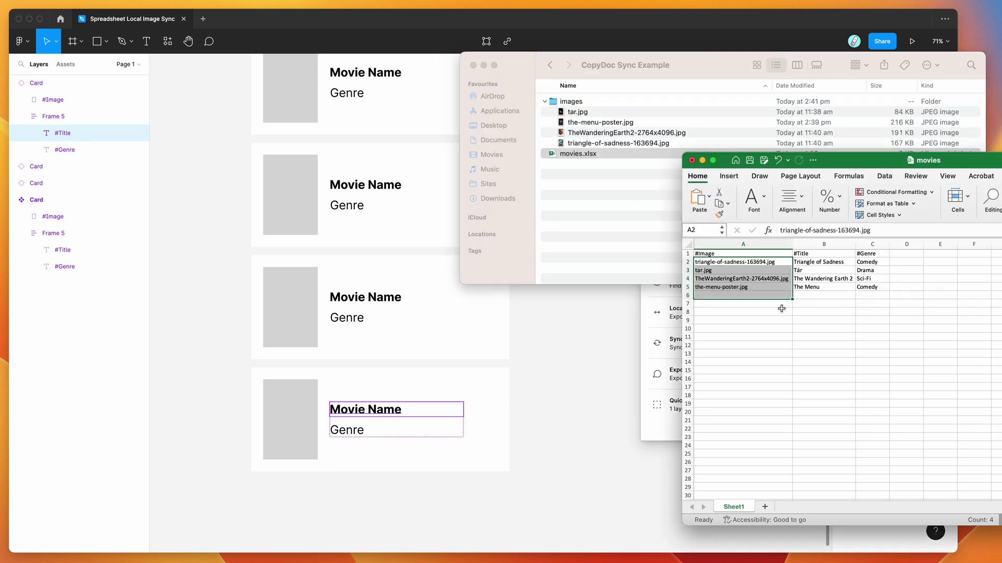
left_click(618, 230)
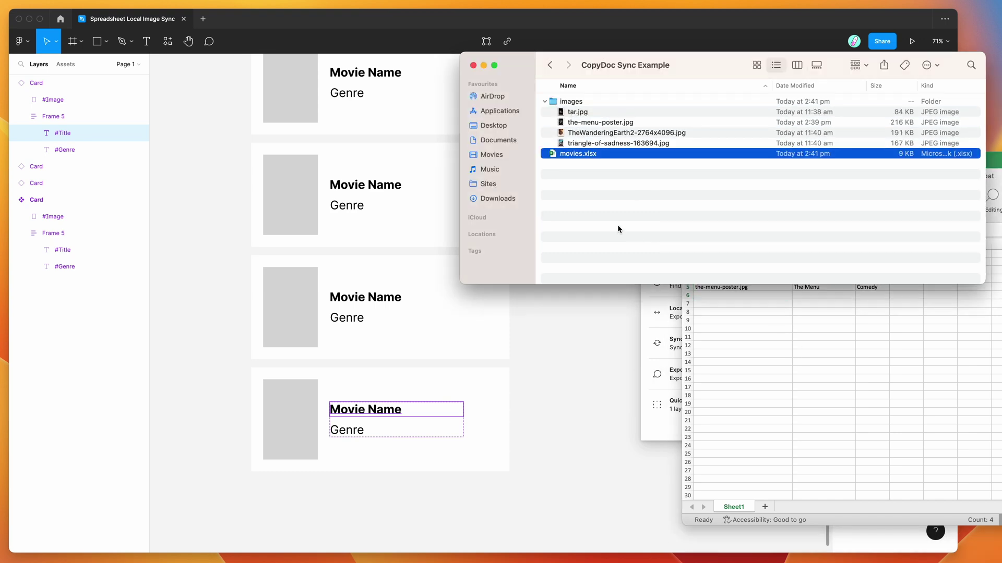
left_click(553, 104)
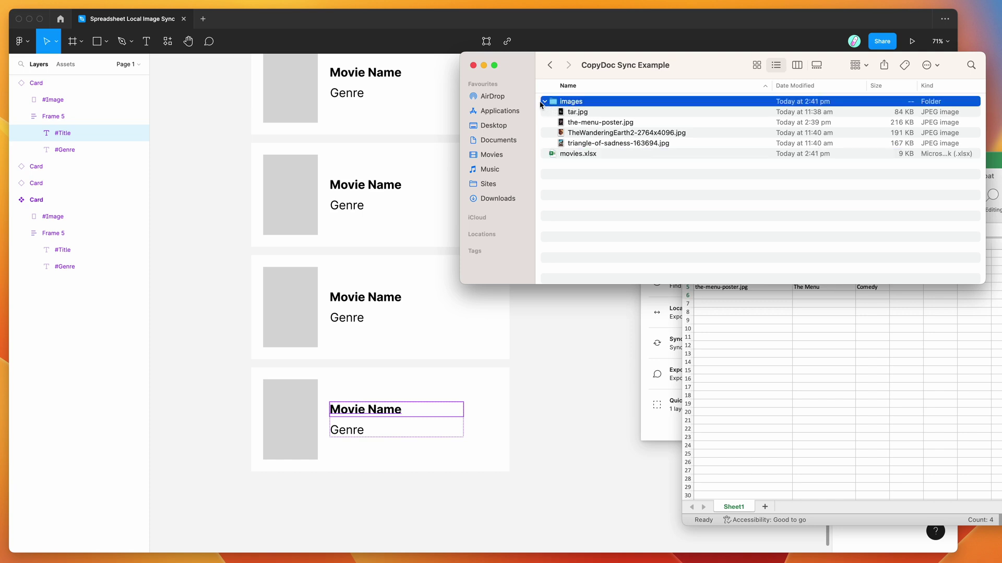
left_click(582, 155)
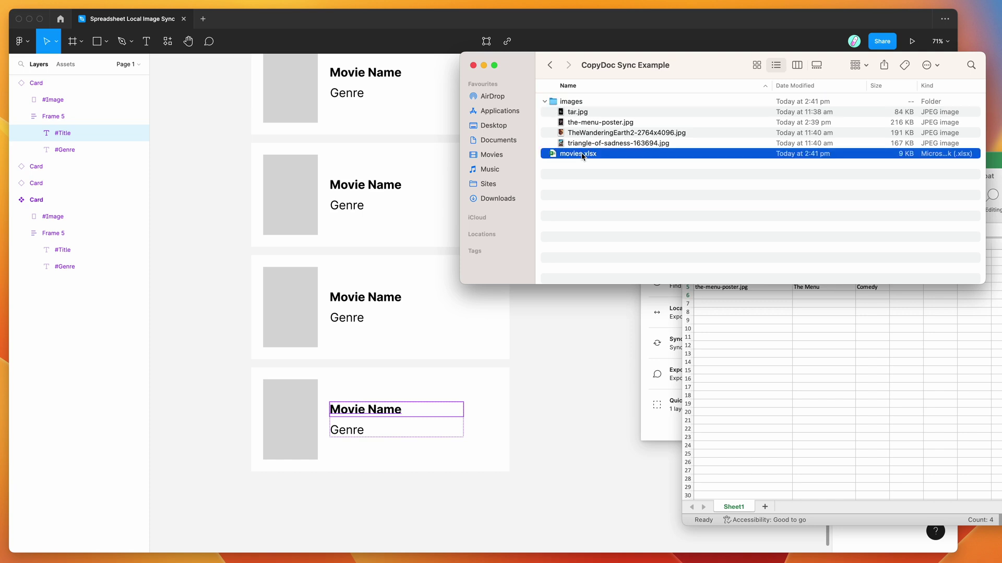
left_click(545, 102)
left_click(571, 103)
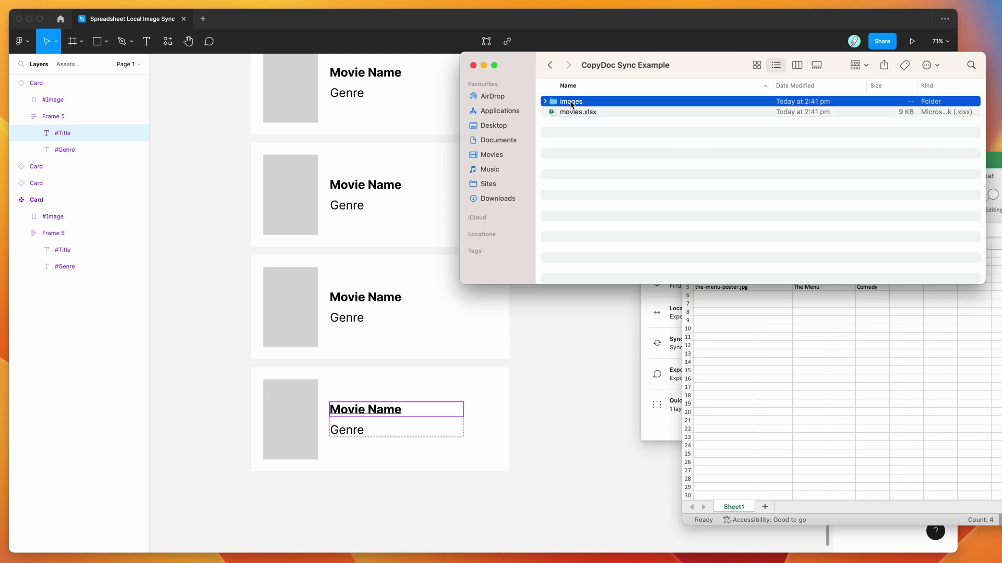
Compress the images folder and movies.xlsx into Archive.zip, then move the Finder window aside.
left_click(578, 113, "shift")
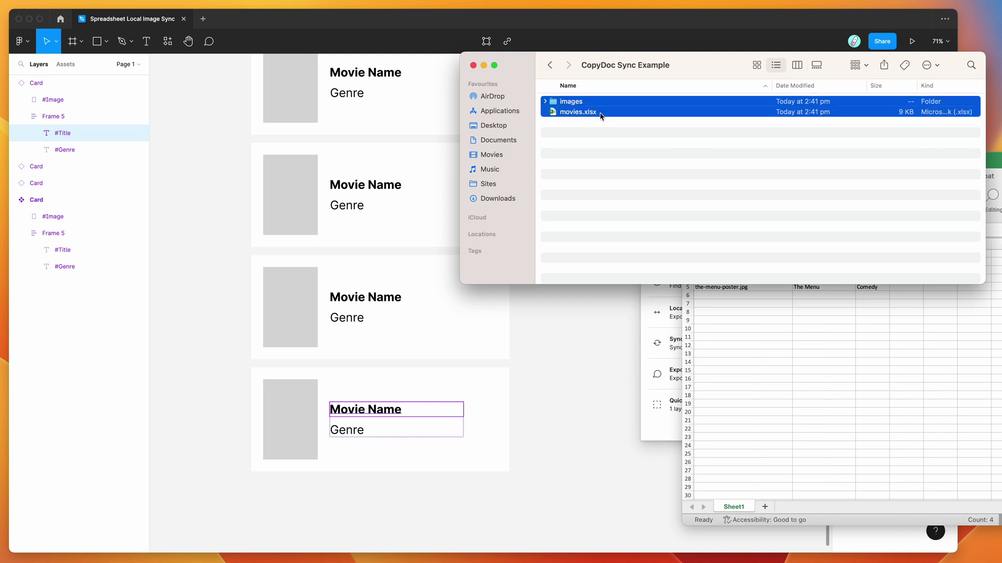
right_click(601, 115)
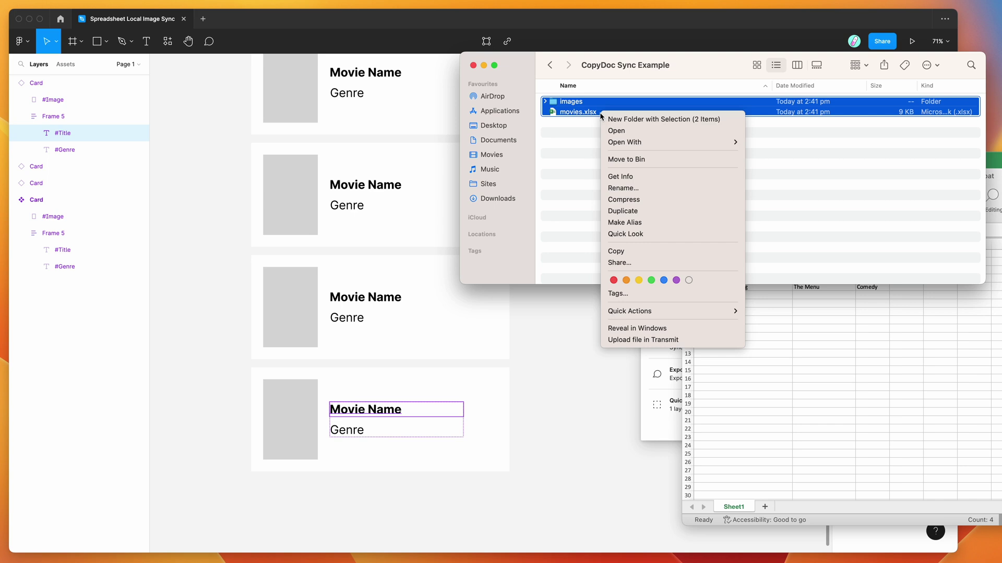
left_click(622, 200)
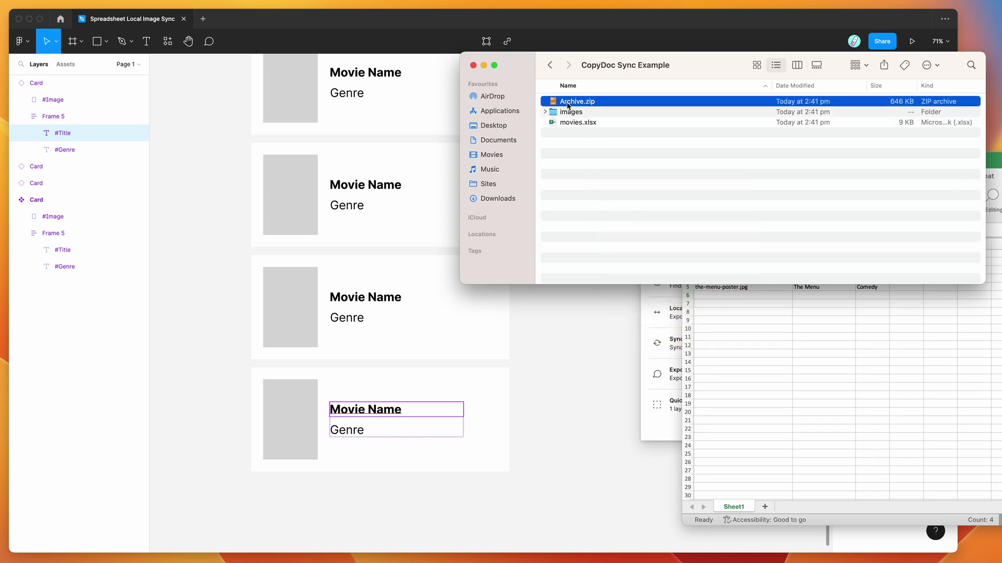
left_click(569, 123)
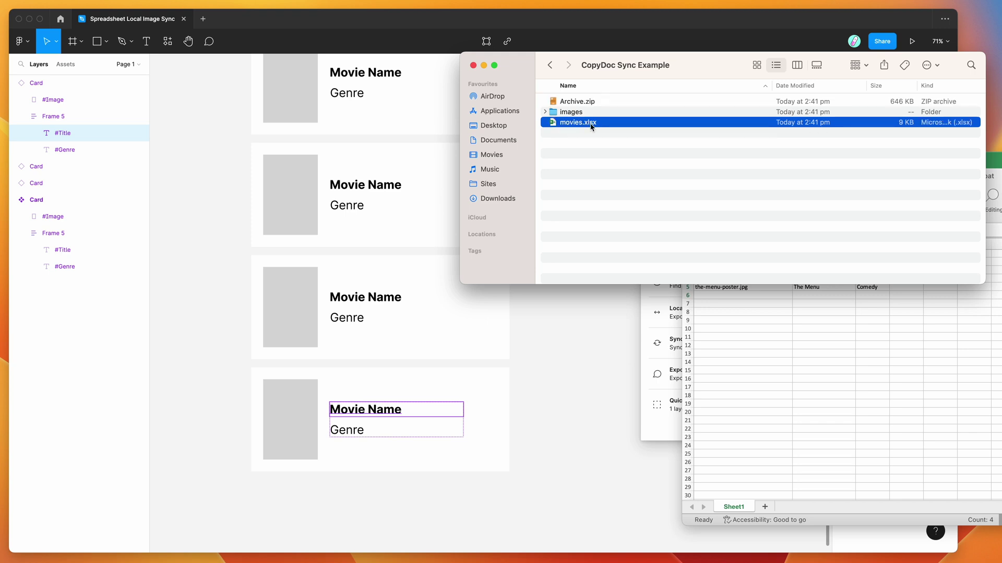
left_click(578, 114)
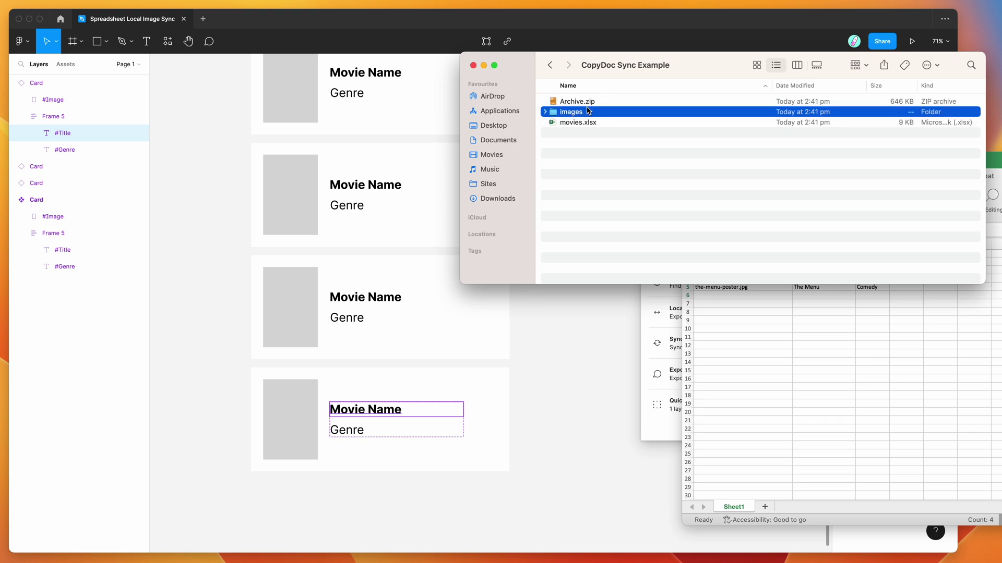
left_click(585, 104)
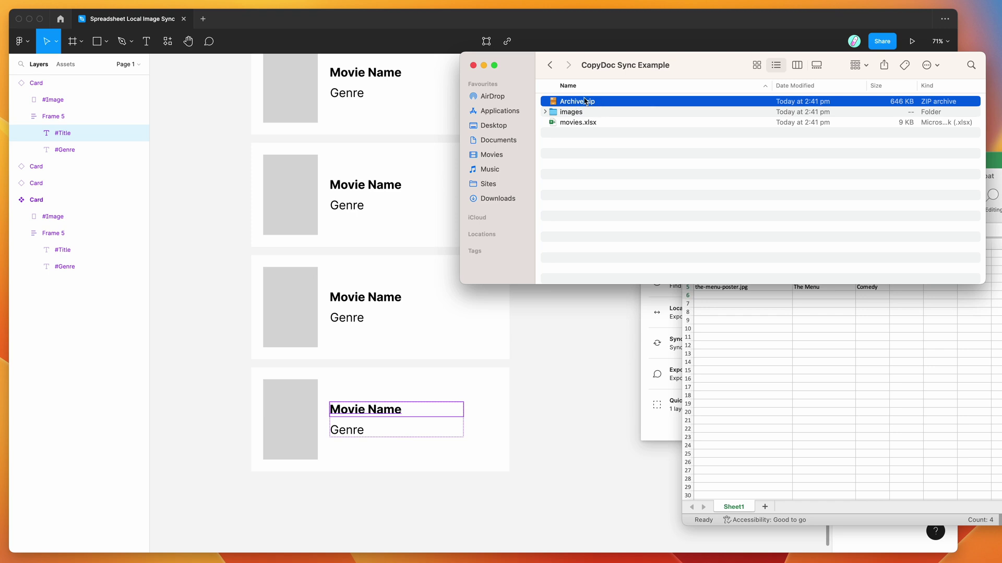
left_click_drag(617, 63, 892, 125)
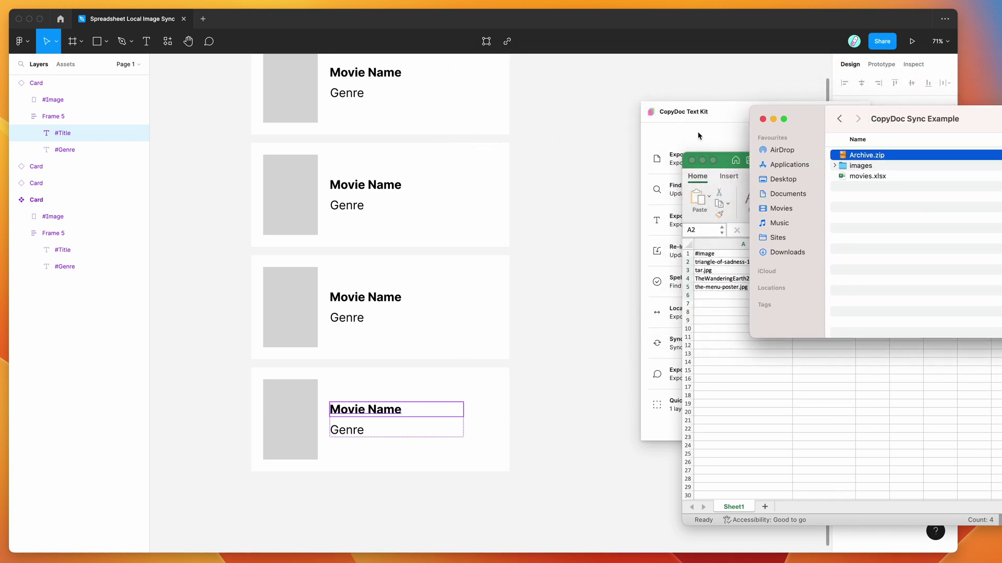
Choose Sync Spreadsheet Content to Figma in the CopyDoc Text Kit plugin.
scroll(559, 157, "up", 2)
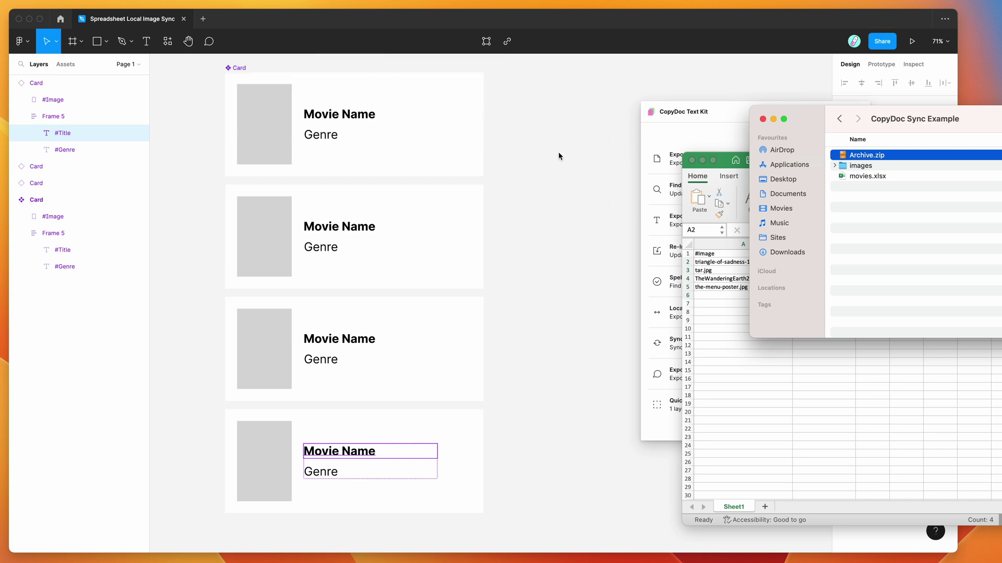
left_click(574, 149)
left_click_drag(736, 115, 645, 100)
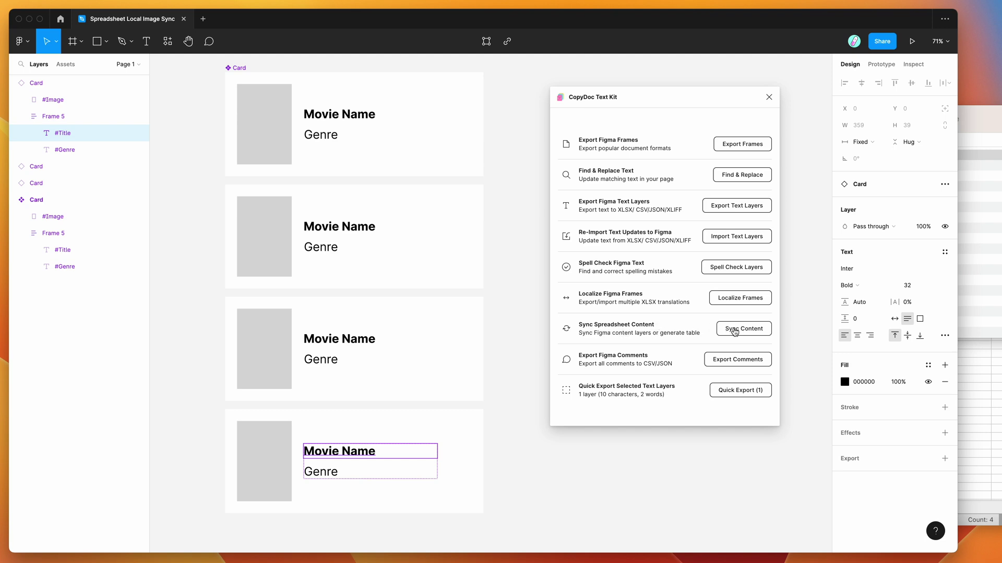
left_click(739, 332)
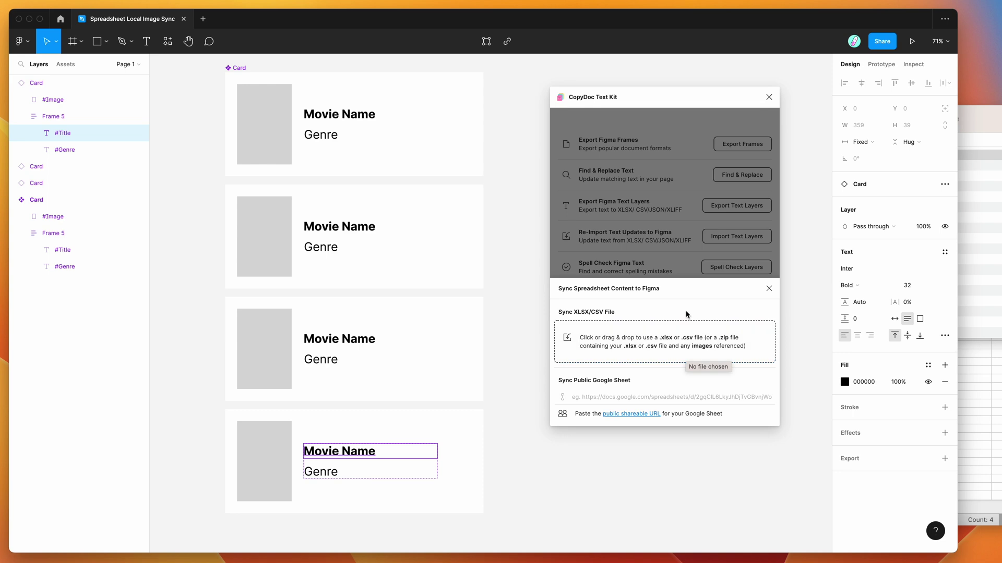
Drop Archive.zip from the CopyDoc Sync Example folder onto CopyDoc's Sync XLSX/CSV File zone.
left_click(987, 269)
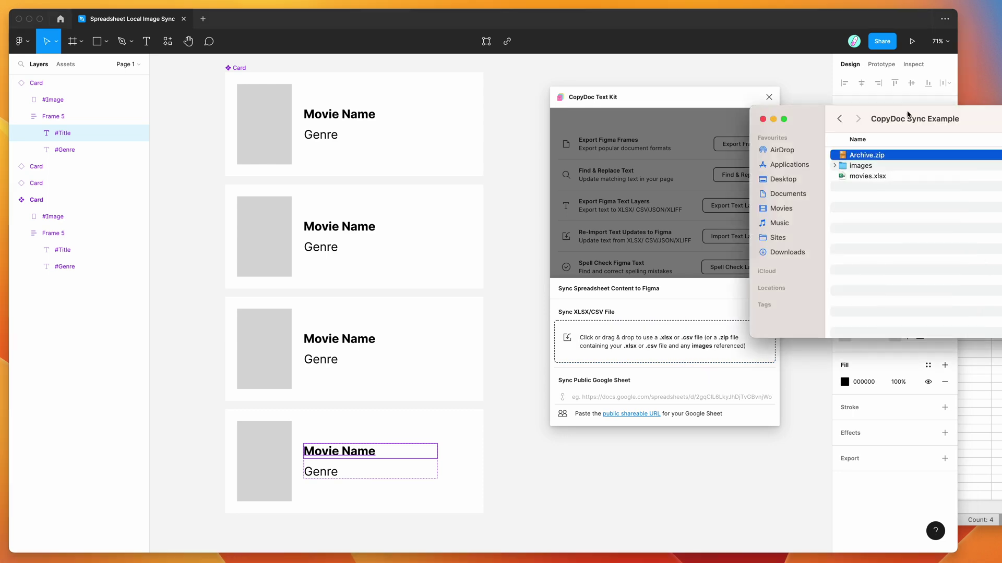
left_click_drag(904, 121, 954, 110)
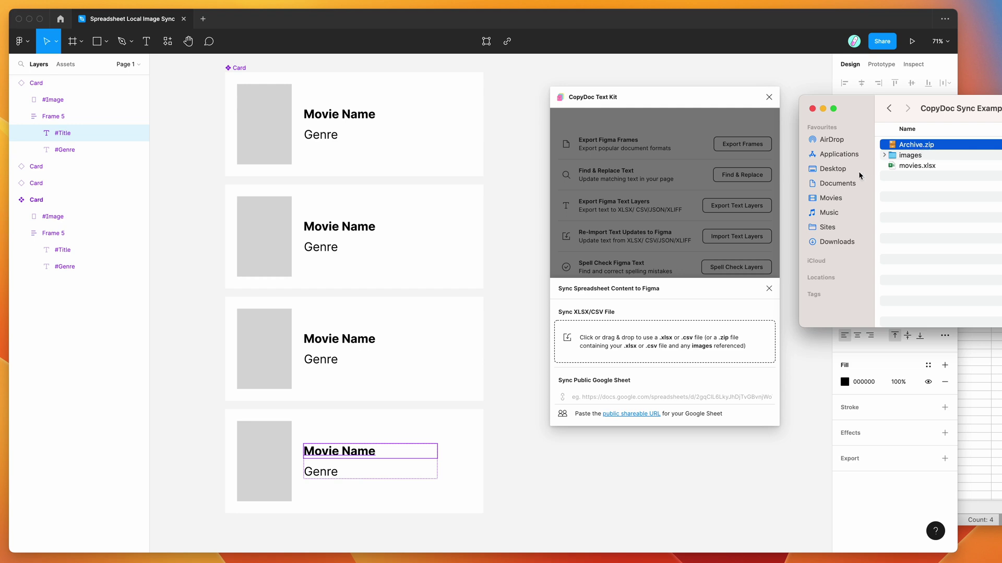
left_click_drag(942, 150, 662, 343)
left_click(614, 332)
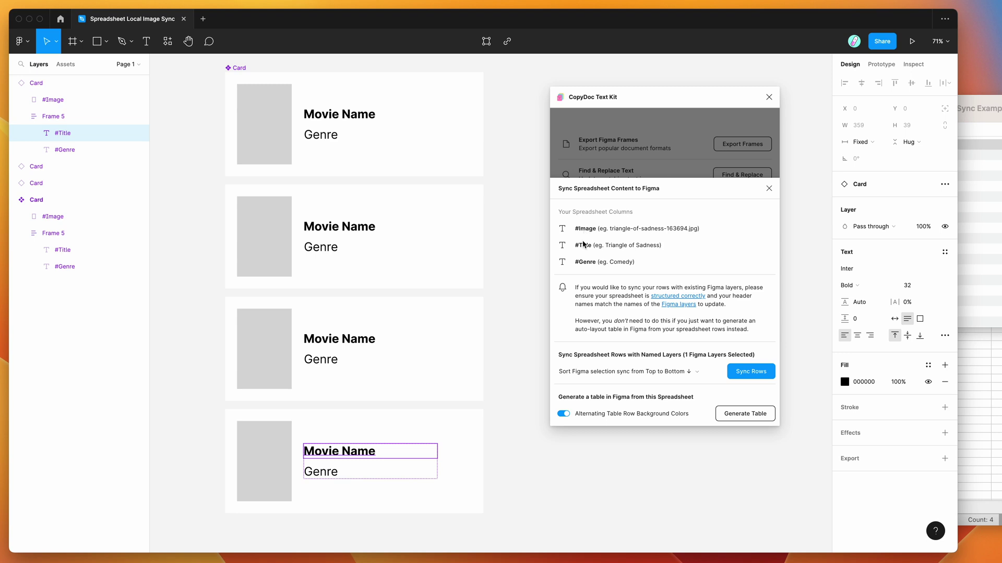
Select all four Card frames on the canvas.
left_click(512, 314)
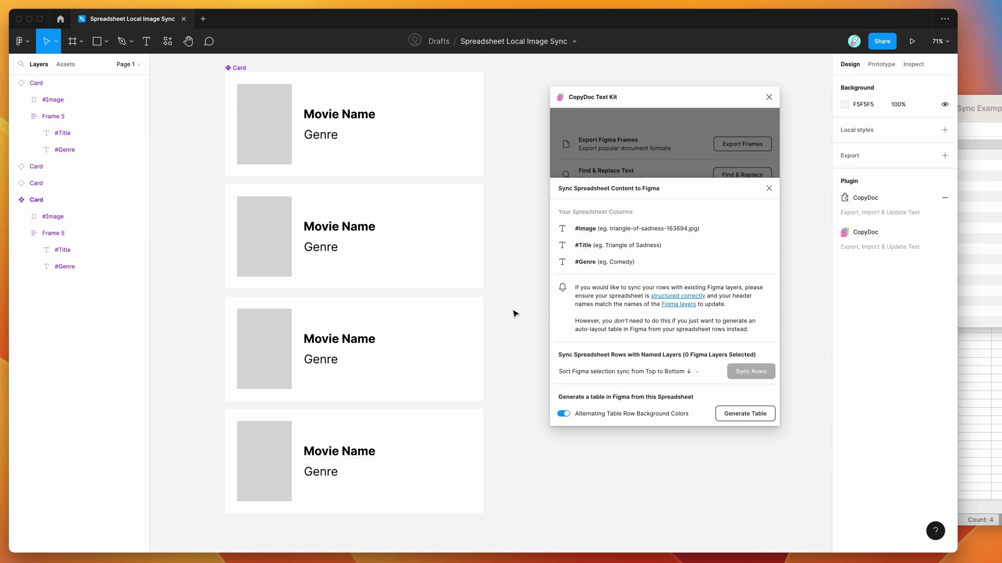
left_click(450, 99)
left_click(449, 198, "shift")
left_click(451, 306, "shift")
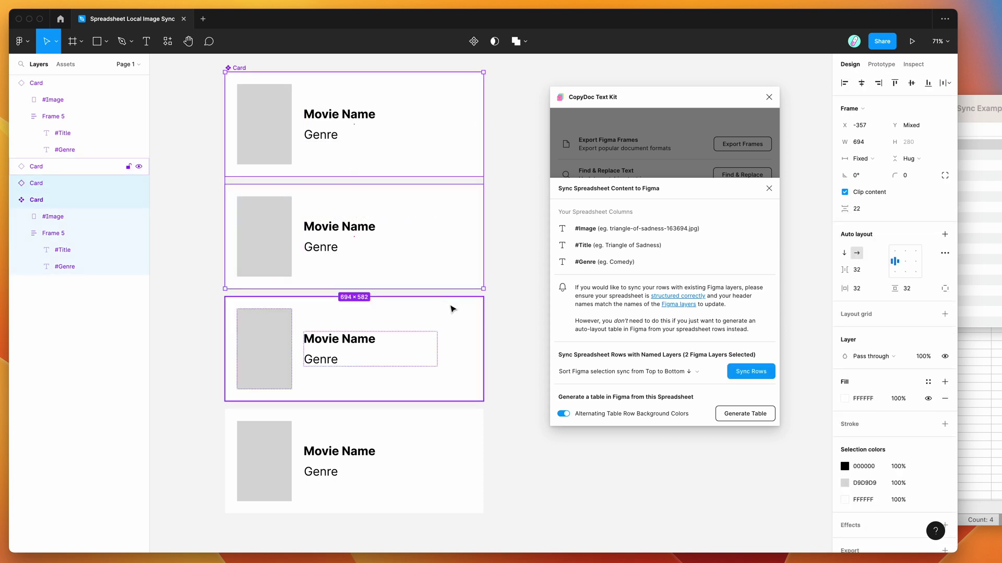
left_click(449, 417, "shift")
left_click(13, 83)
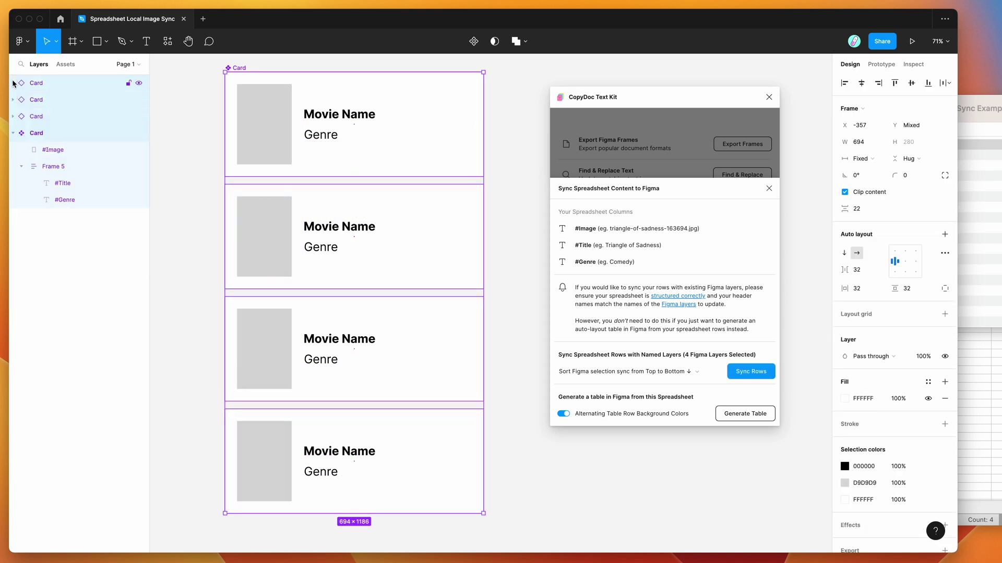
left_click(13, 133)
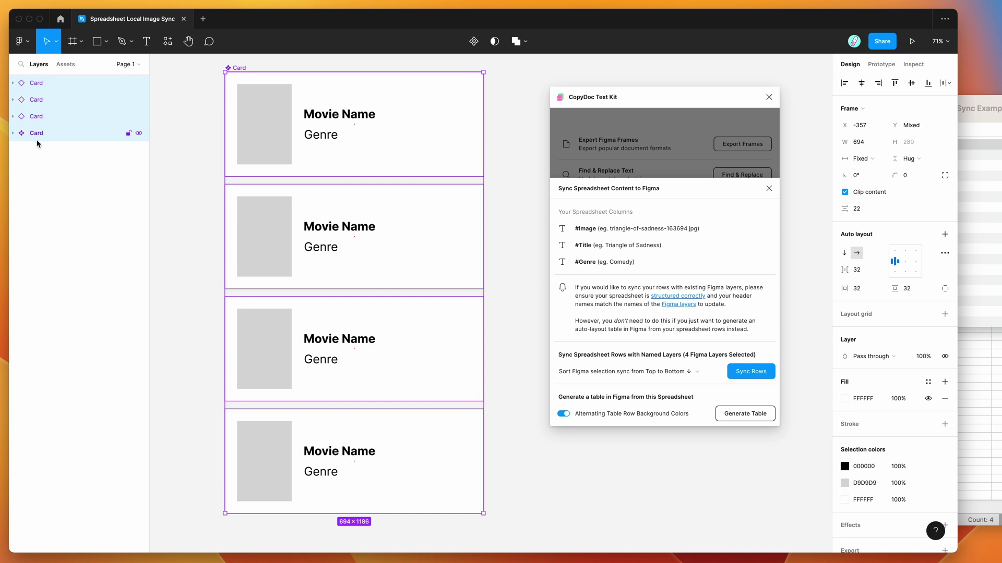
left_click(13, 83)
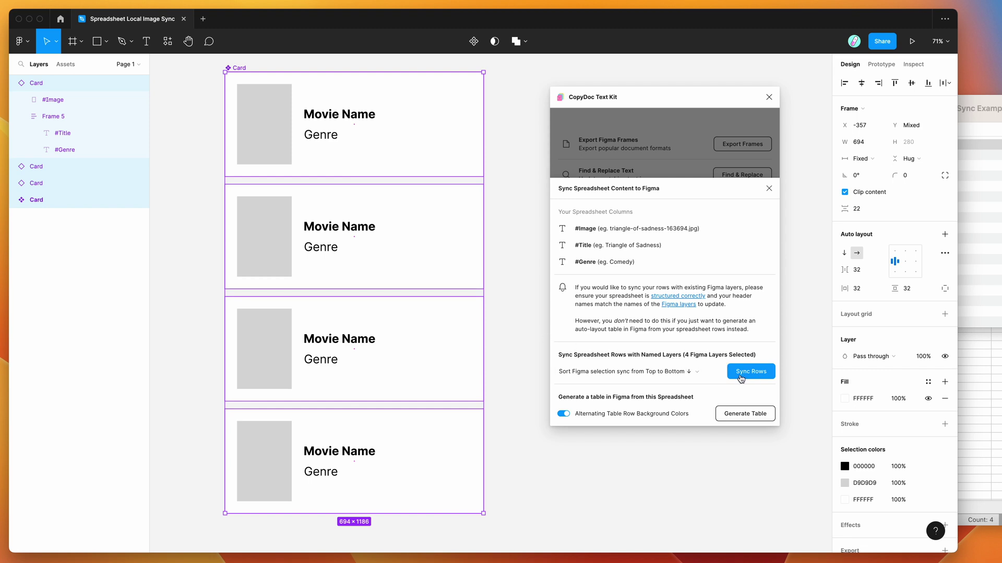
Keep Top to Bottom sort order, sync the rows into the cards, and deselect.
left_click(662, 374)
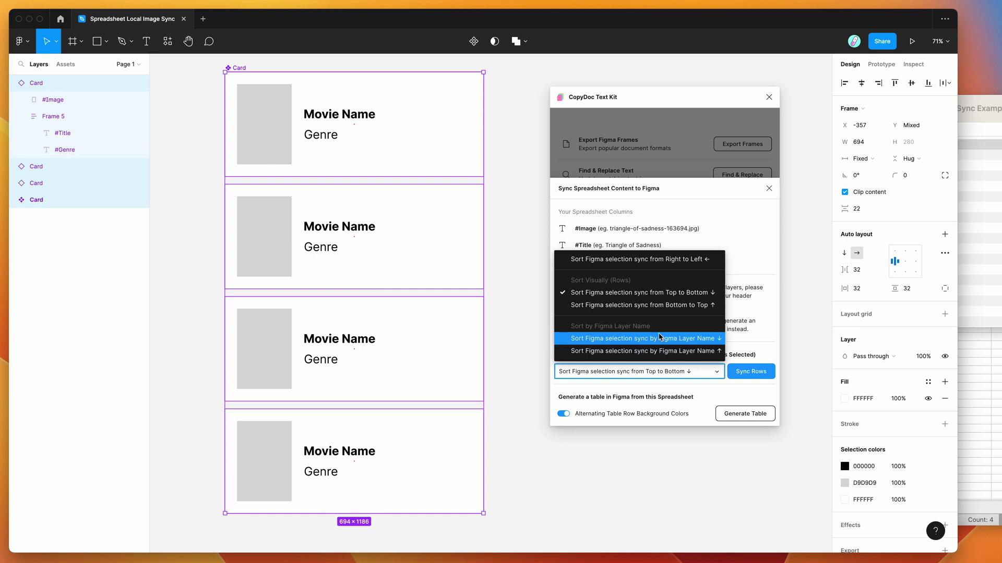
scroll(654, 334, "up", 3)
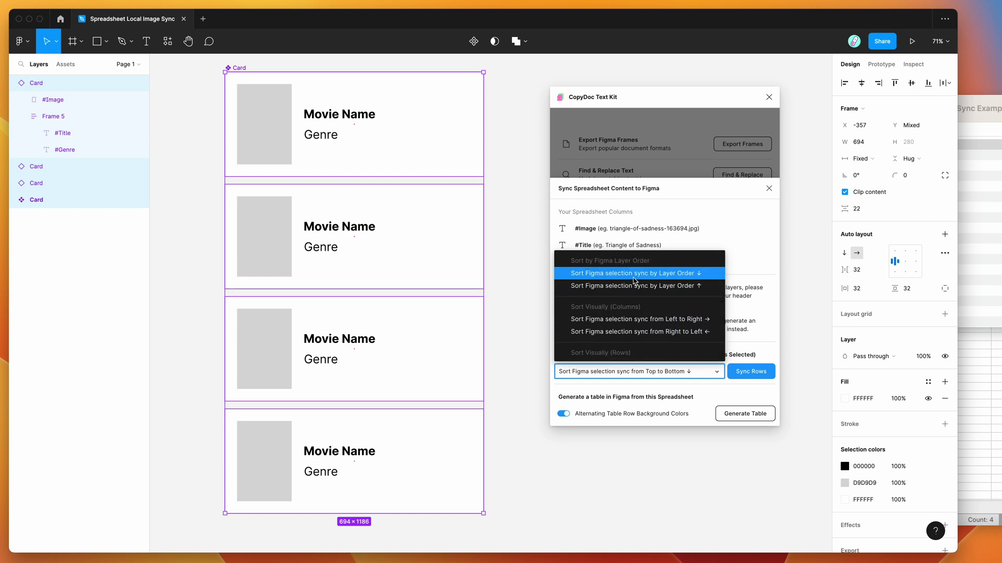
scroll(628, 278, "down", 3)
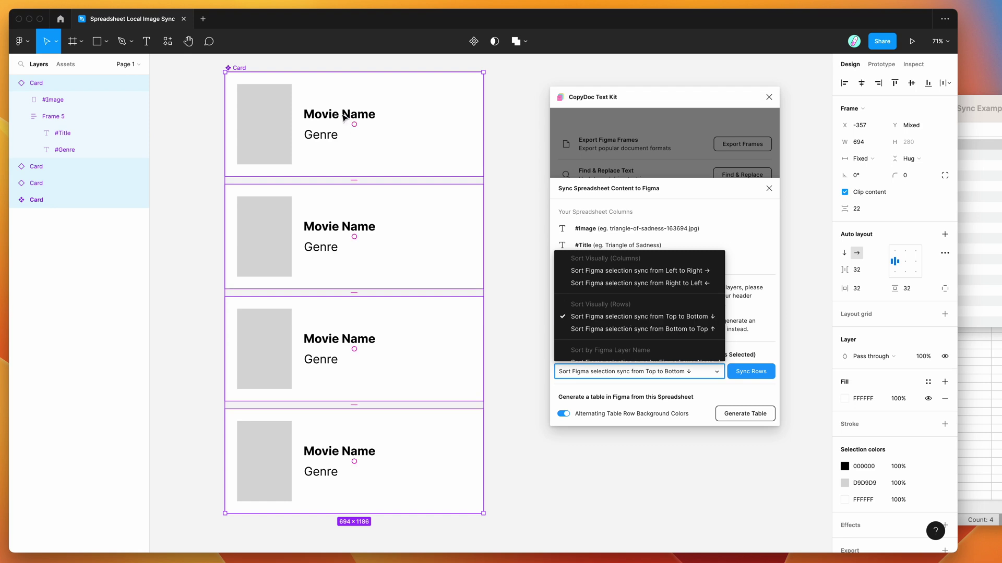
left_click(747, 335)
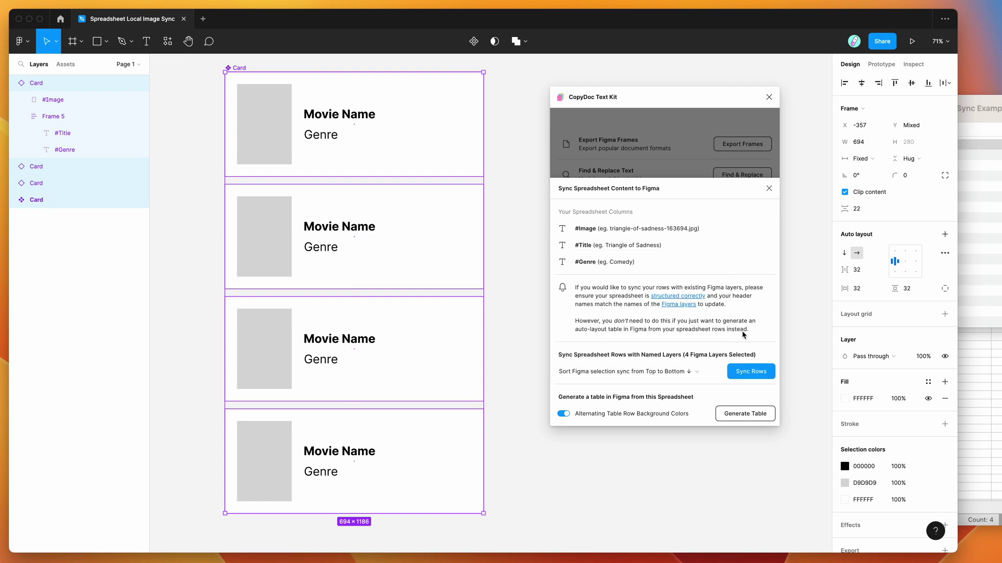
left_click(751, 374)
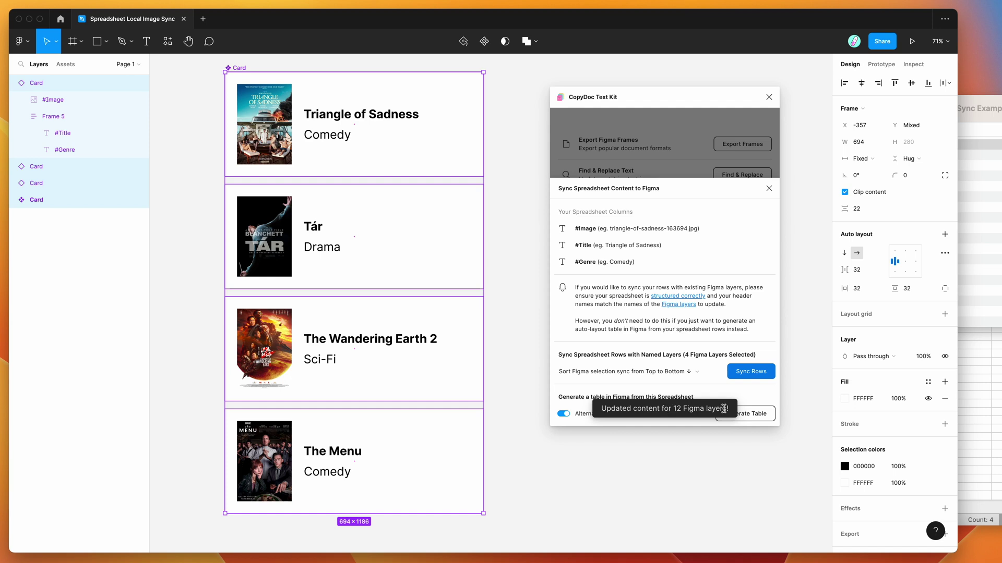
left_click(506, 339)
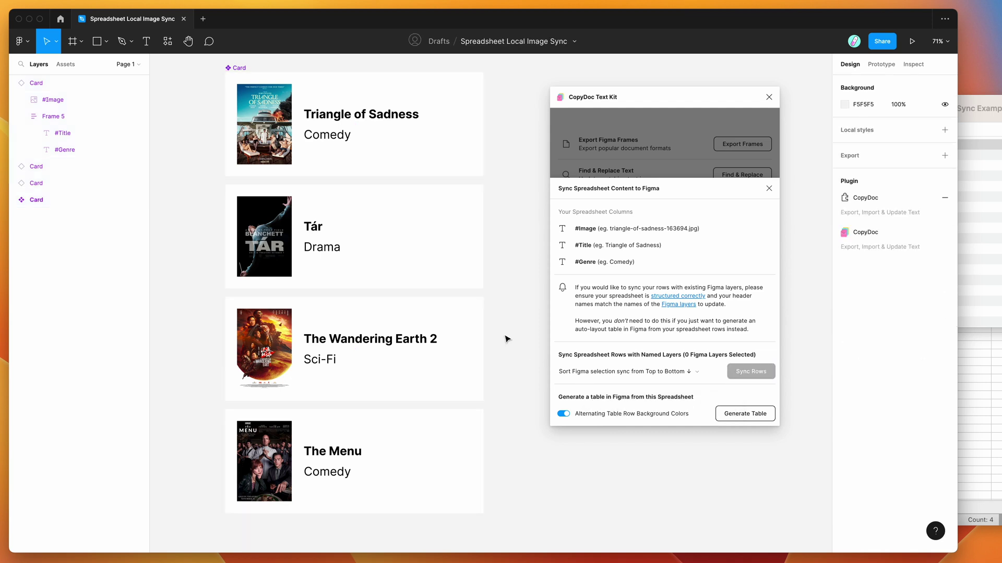
Inspect row 2 and the #Title and #Genre header cells in the movies sheet.
left_click(993, 363)
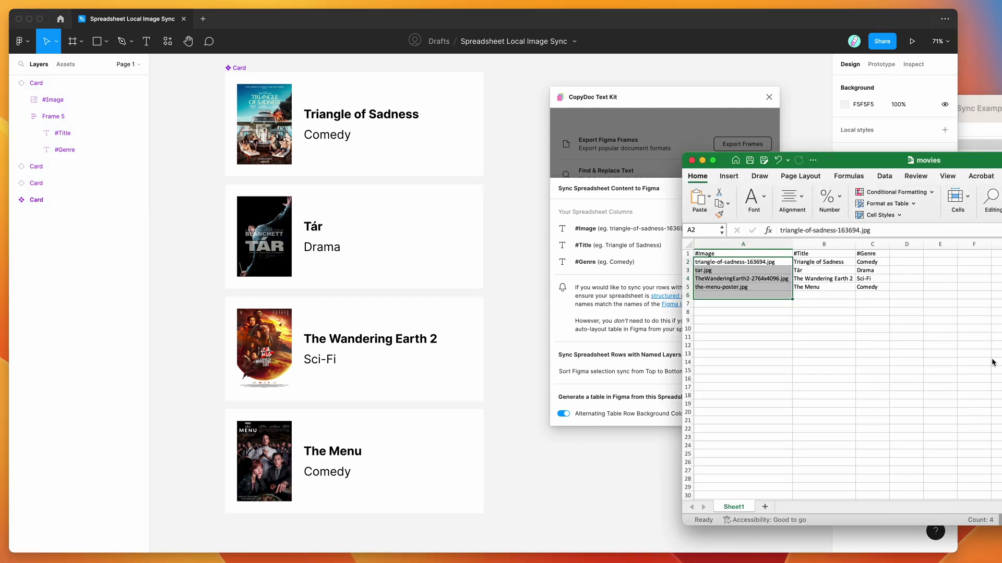
left_click_drag(877, 161, 845, 158)
left_click(692, 284)
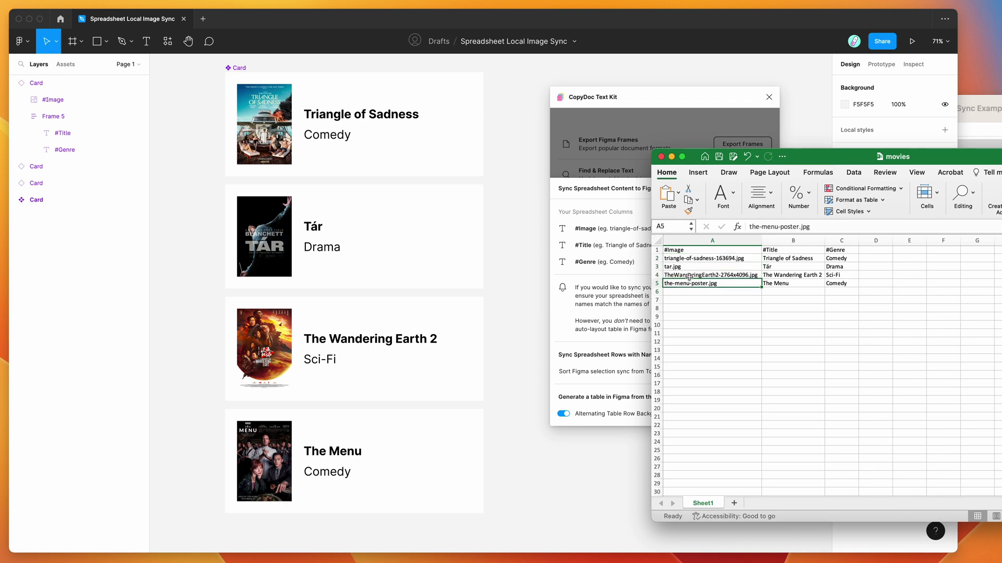
left_click(656, 258)
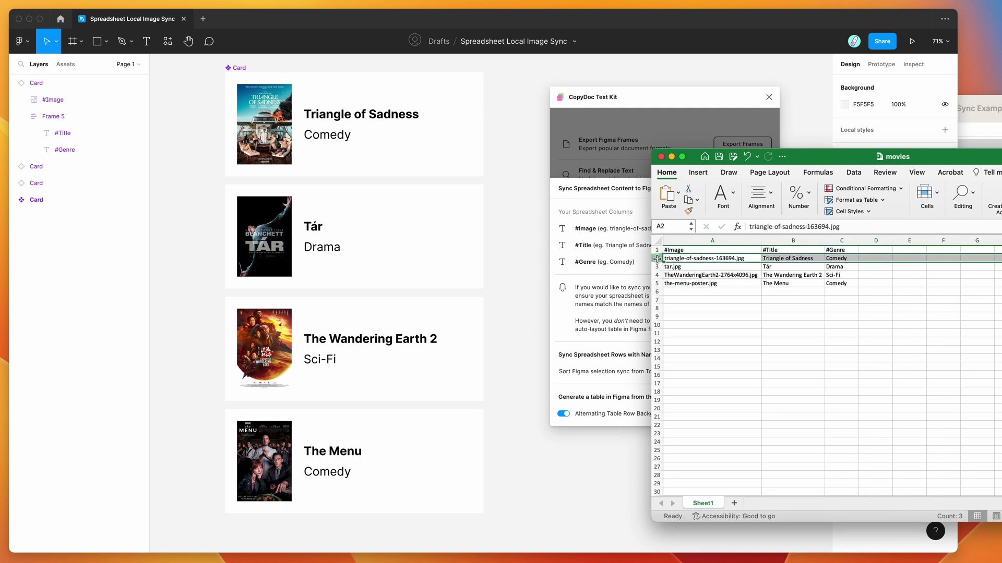
left_click_drag(656, 263, 657, 270)
left_click(657, 251)
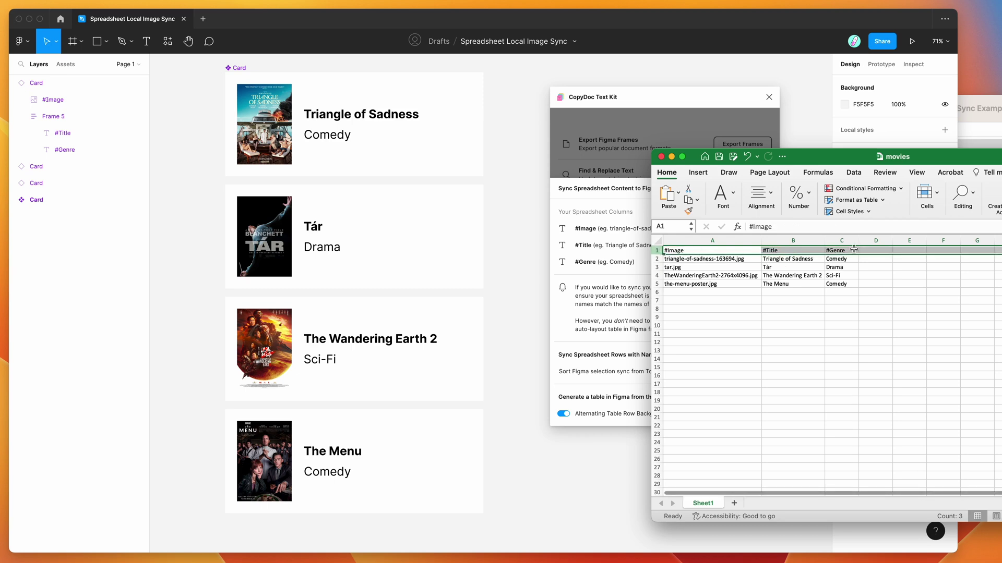
left_click(760, 251)
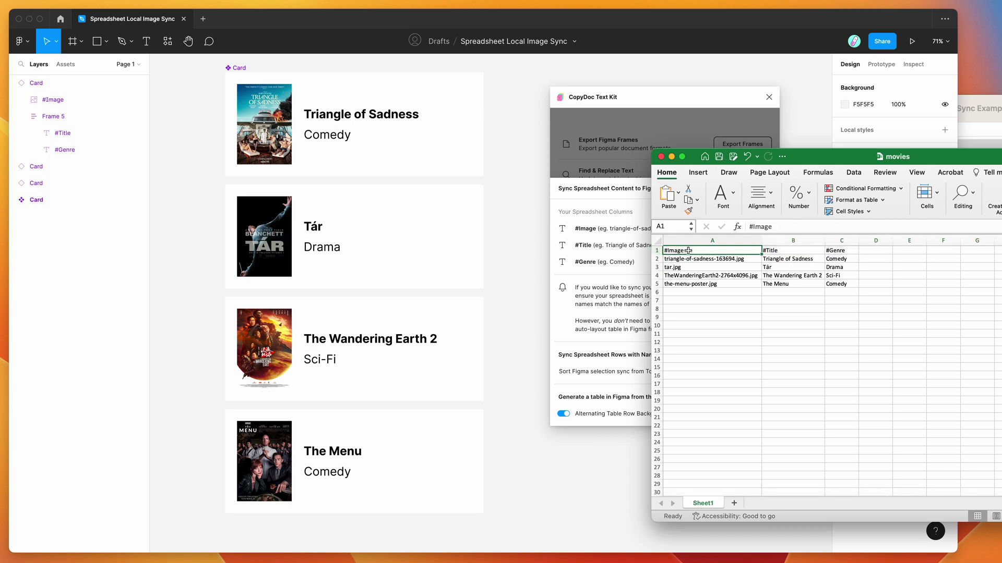
left_click(790, 251)
left_click(831, 251)
left_click(792, 251)
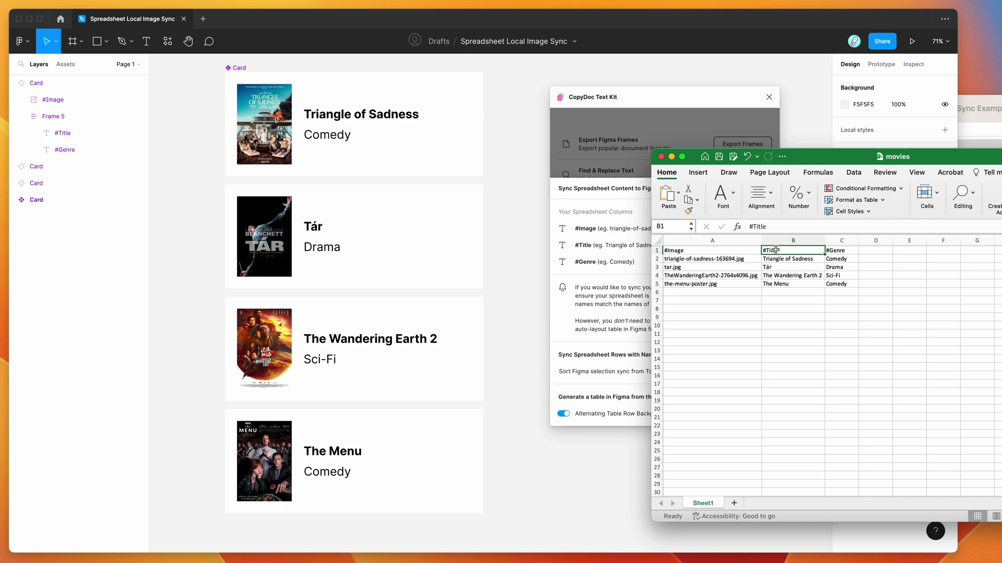
double_click(776, 250)
left_click_drag(777, 251, 753, 251)
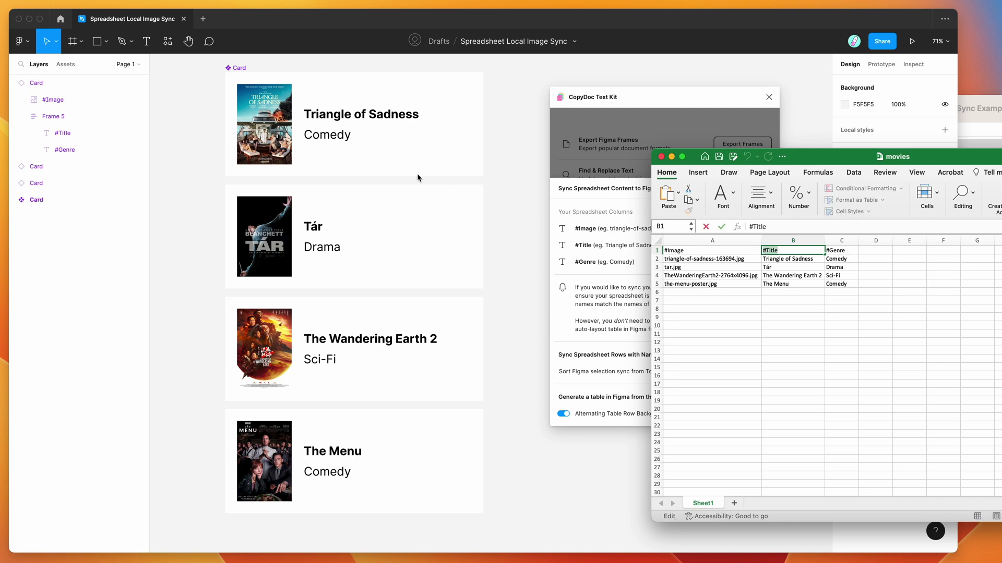
Compare the first card's Triangle of Sadness title with cells B2 and C2 (Comedy).
left_click(389, 118)
double_click(368, 115)
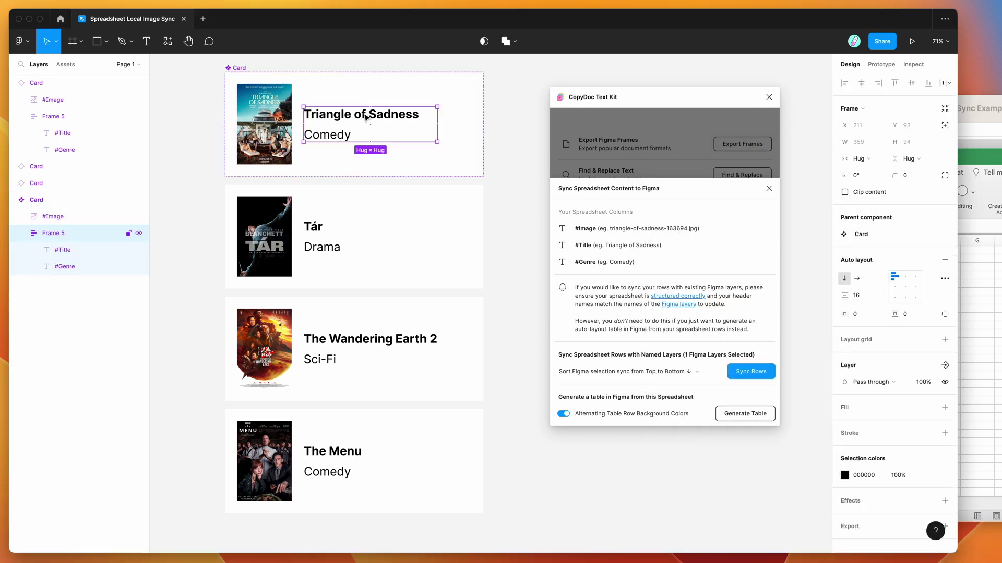
double_click(337, 116)
left_click(376, 114)
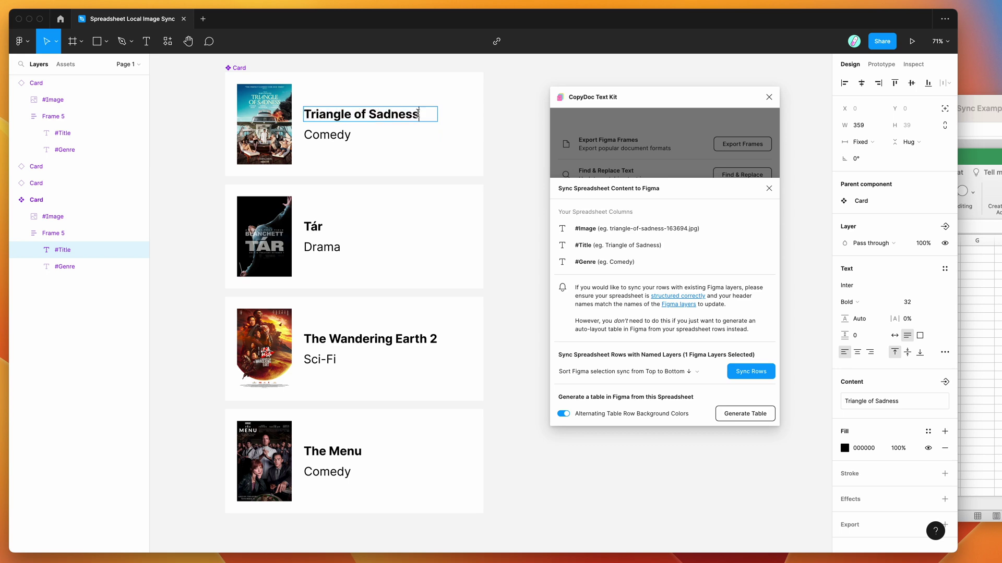
key("super+a")
left_click(990, 279)
left_click(789, 259)
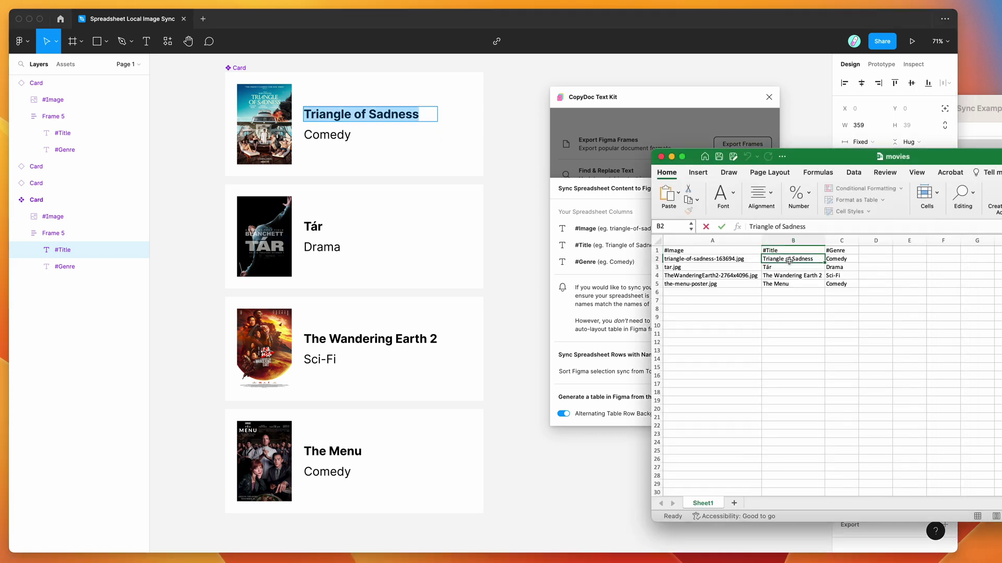
left_click(840, 259)
Compare the Comedy genre and first card's poster with the image file name in A2.
left_click(318, 137)
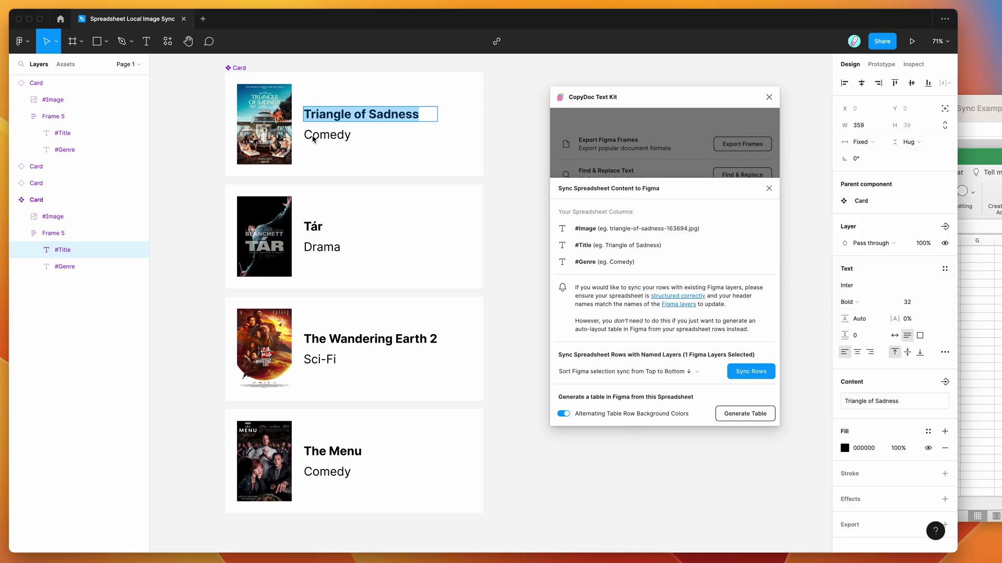
double_click(320, 136)
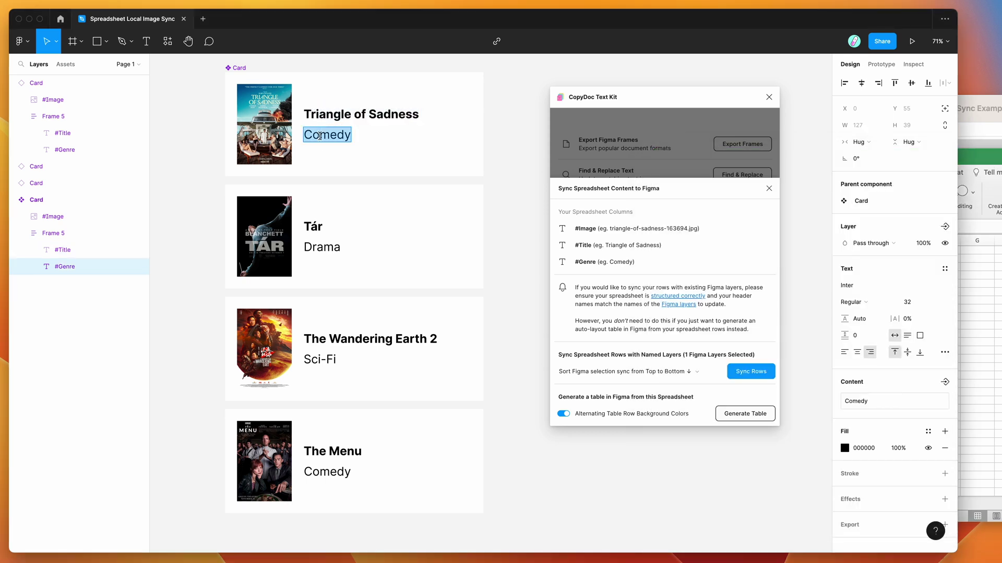
left_click(267, 126)
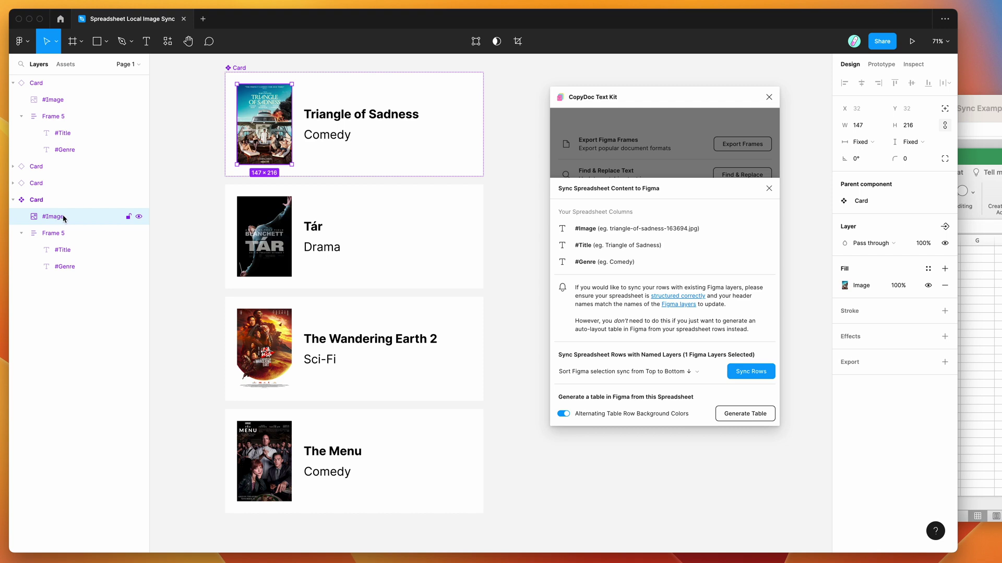
left_click(973, 319)
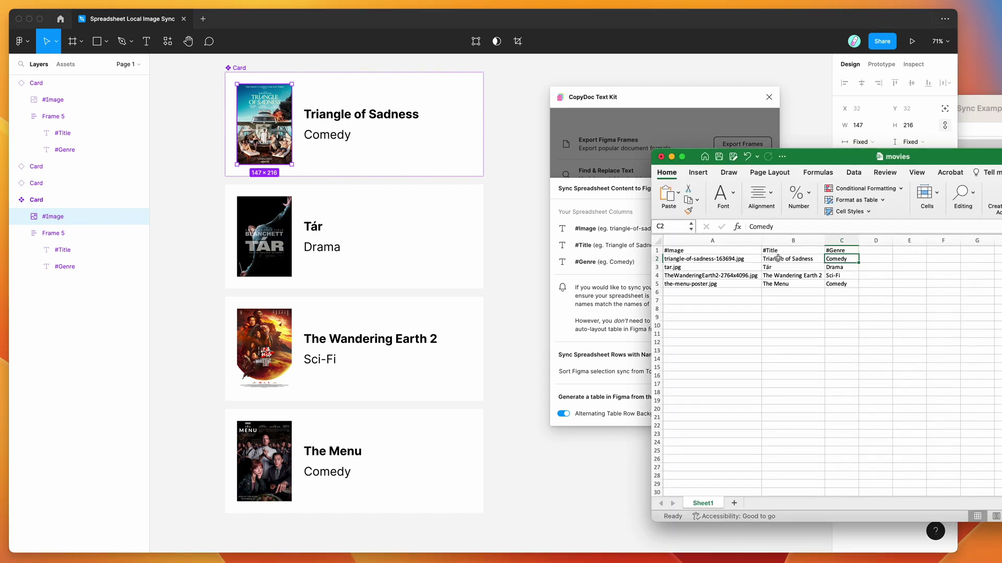
left_click(708, 259)
double_click(684, 258)
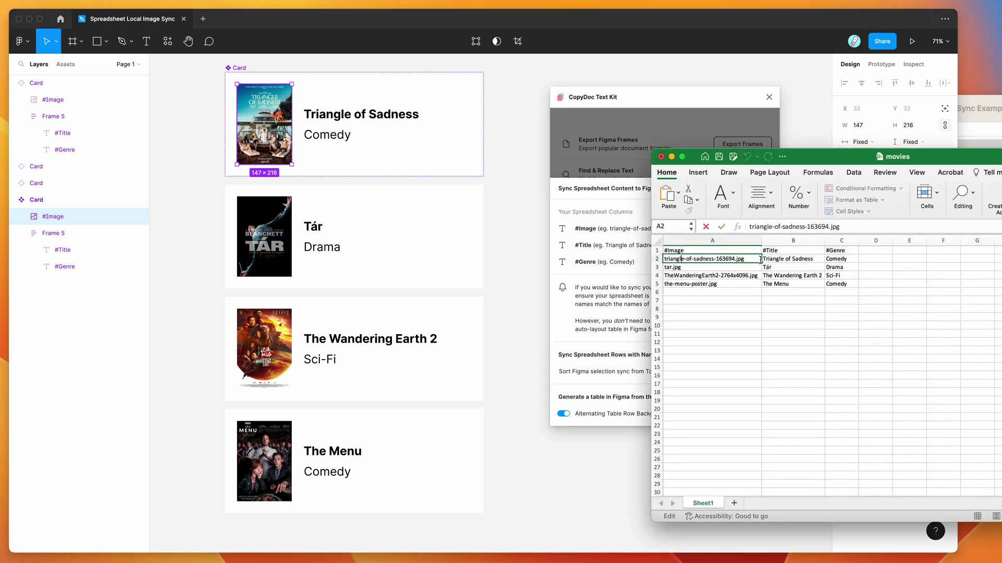
left_click_drag(739, 259, 623, 259)
Find tar.jpg in the expanded images folder, then return to the Figma canvas.
left_click(966, 122)
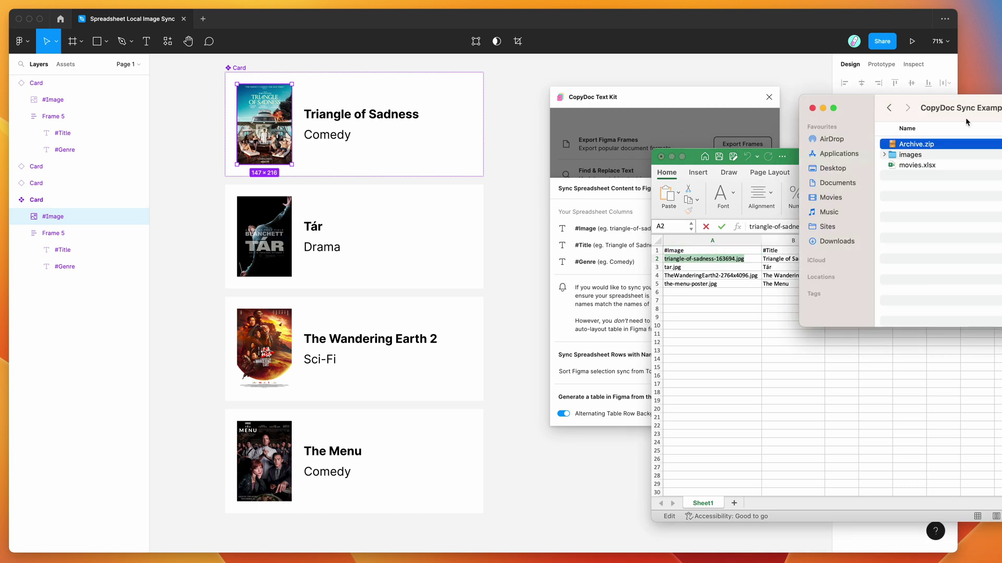
left_click(884, 155)
left_click(912, 169)
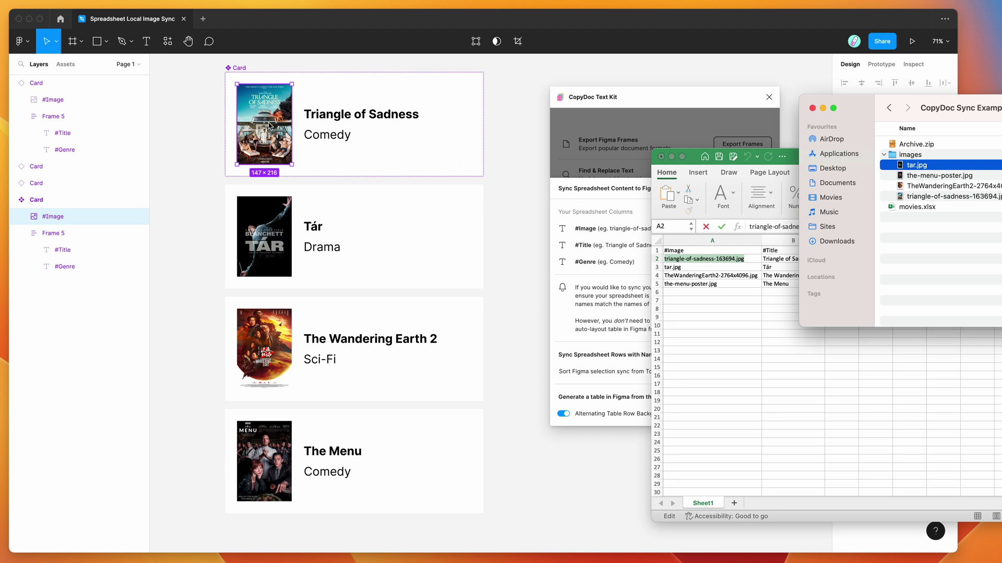
left_click(258, 172)
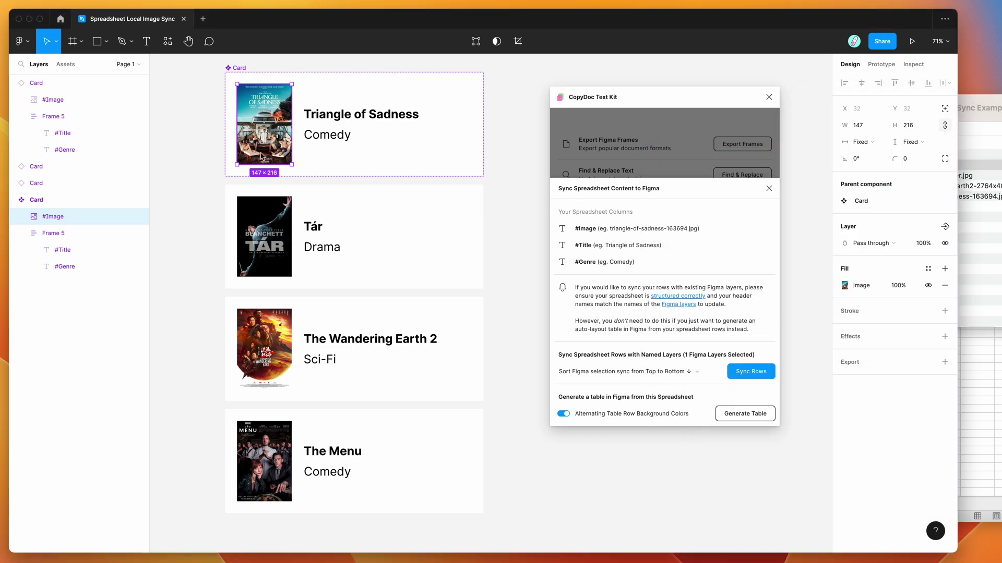
left_click(260, 249)
left_click(260, 324)
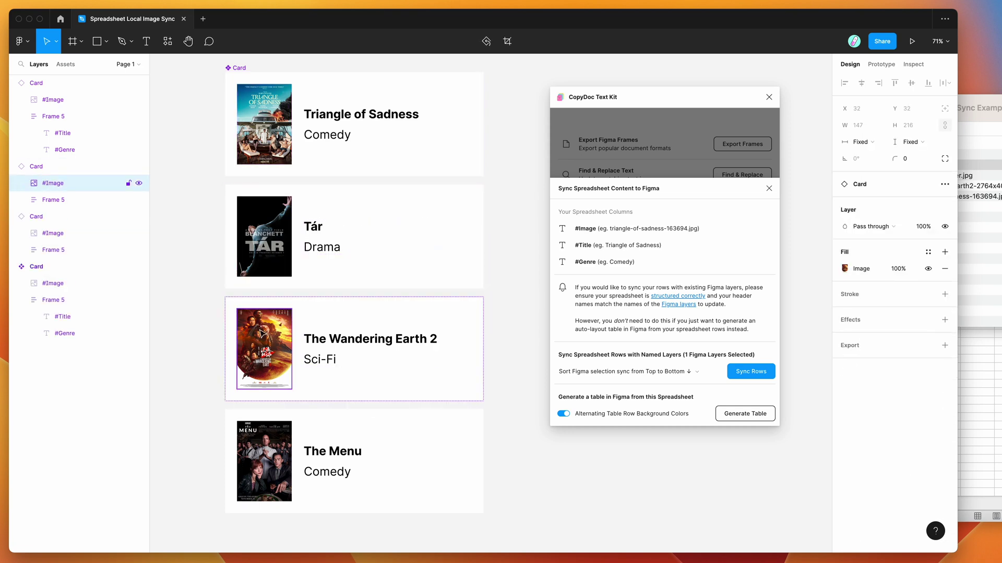
left_click(270, 436)
scroll(271, 437, "down", 1)
scroll(273, 438, "up", 2)
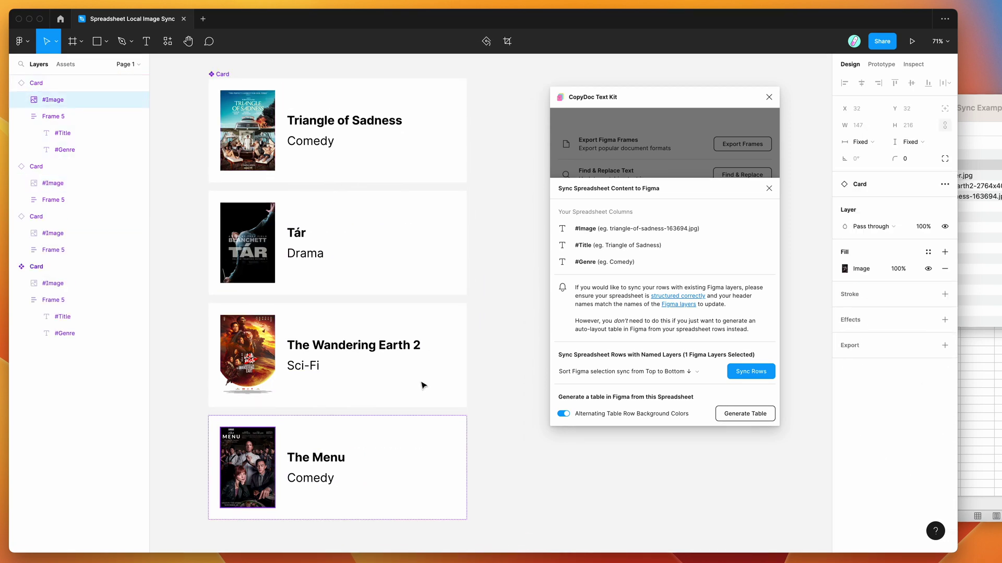
scroll(431, 380, "right", 2)
scroll(504, 317, "up", 1)
scroll(504, 317, "right", 1)
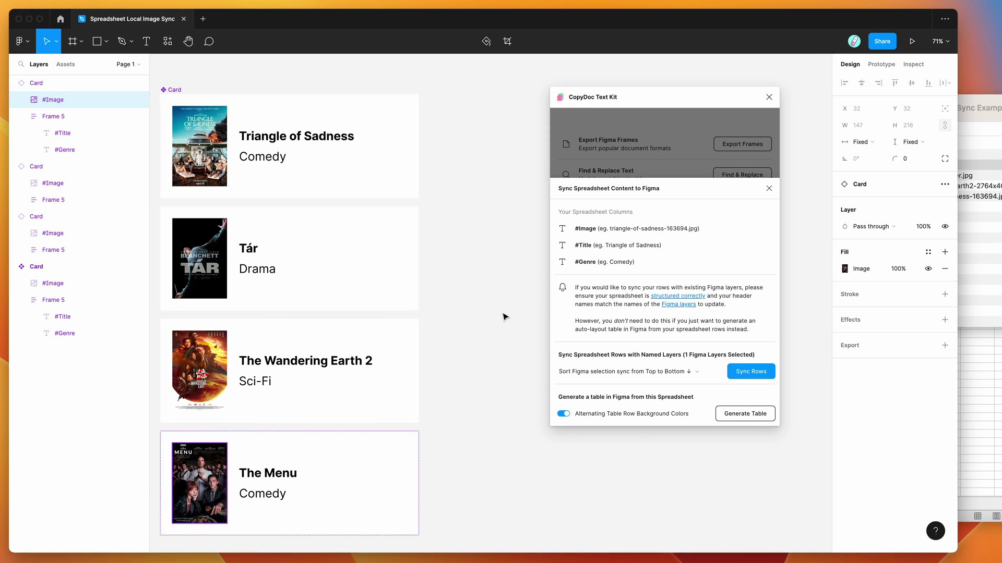
left_click(504, 316)
scroll(503, 317, "left", 1)
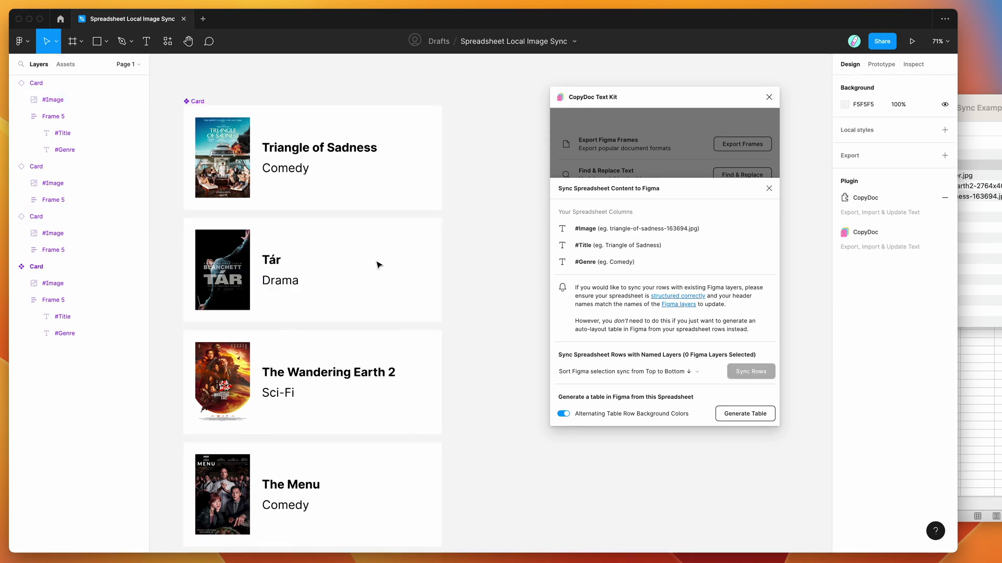
scroll(349, 270, "down", 2)
scroll(447, 333, "right", 3)
scroll(447, 333, "up", 2)
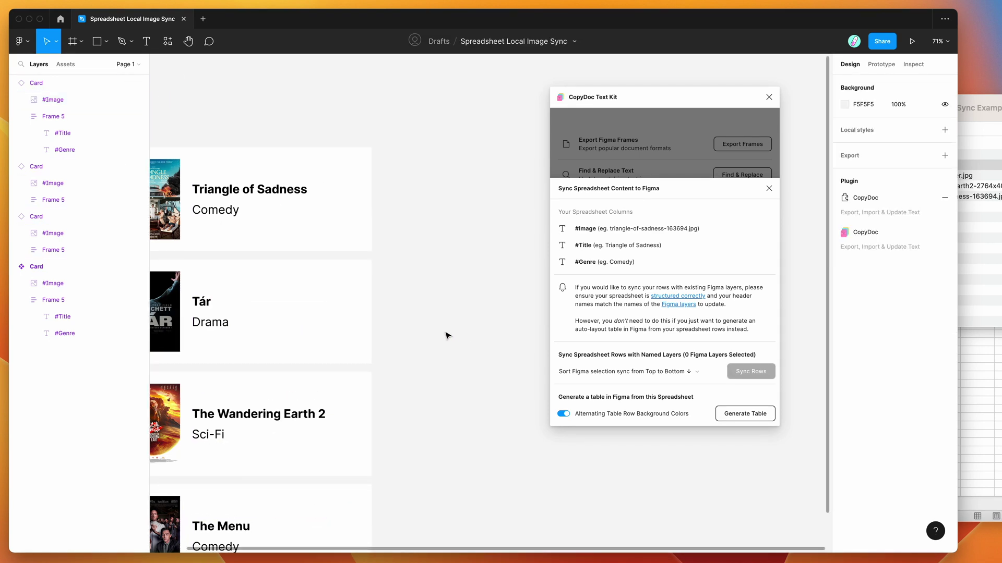
scroll(448, 333, "down", 1)
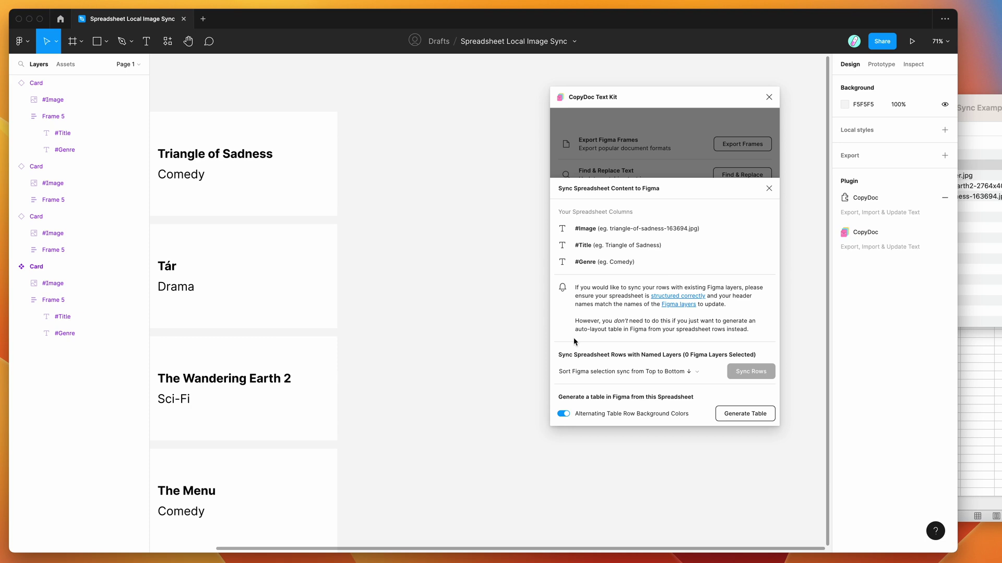
scroll(417, 342, "left", 3)
scroll(418, 342, "down", 1)
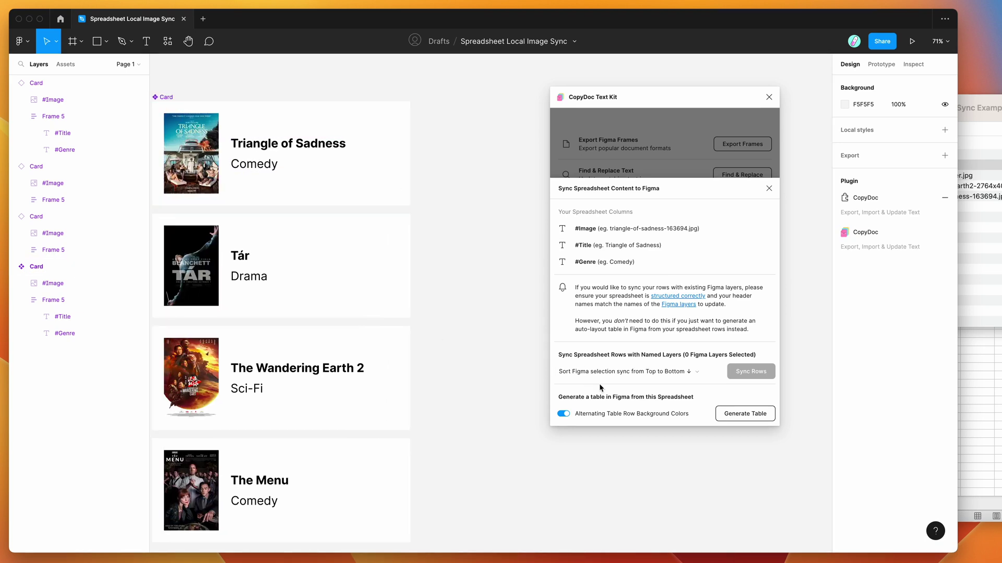
scroll(505, 399, "right", 3)
scroll(504, 399, "down", 2)
scroll(505, 399, "up", 1)
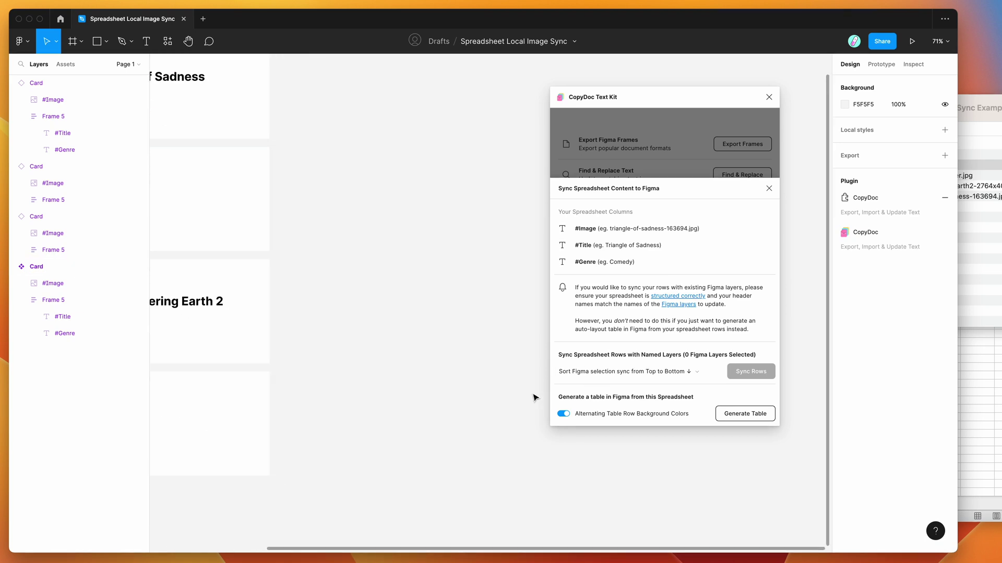
left_click(737, 417)
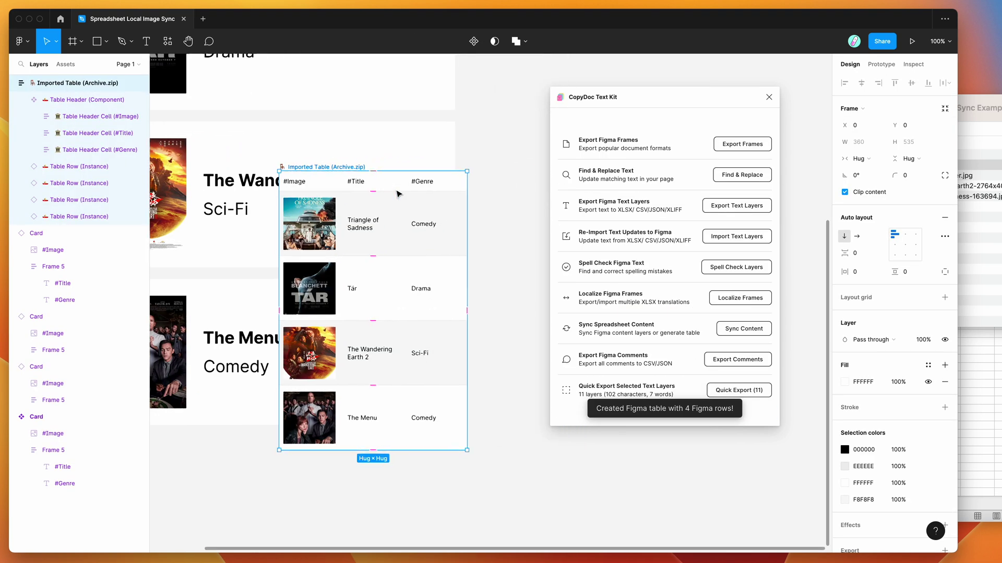
Move the generated table right beside the cards and widen it to 444.
left_click_drag(366, 206, 515, 203)
scroll(515, 203, "right", 3)
left_click_drag(389, 214, 446, 201)
scroll(446, 200, "down", 3)
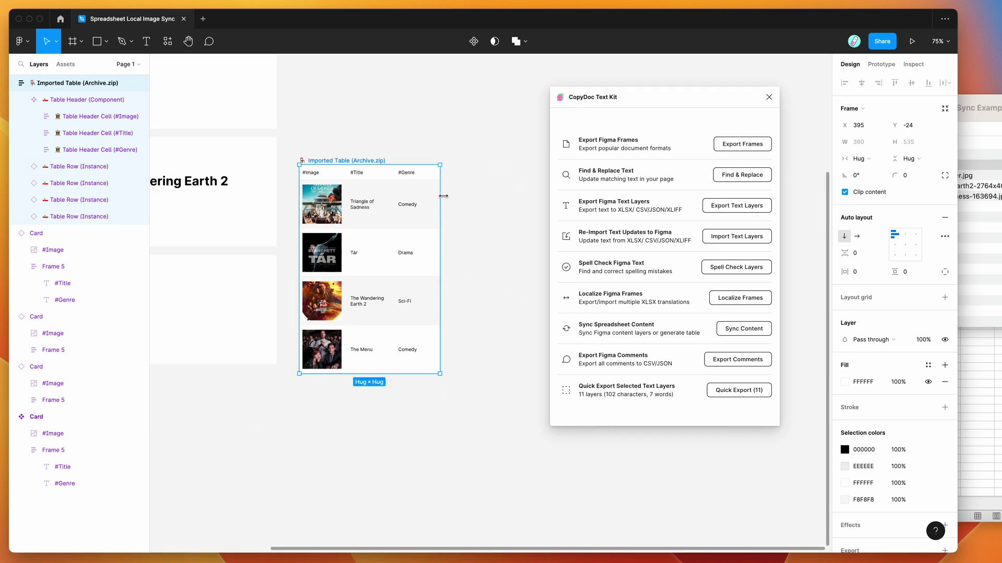
left_click_drag(443, 196, 472, 207)
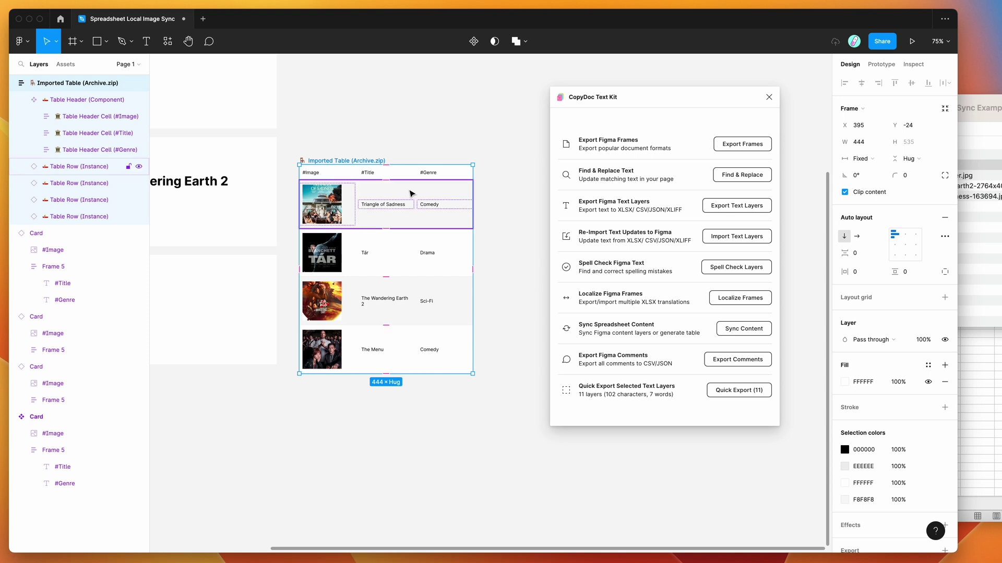
Check the sheet's A1:C5 data range, then select the table header's #Image cell.
left_click(985, 220)
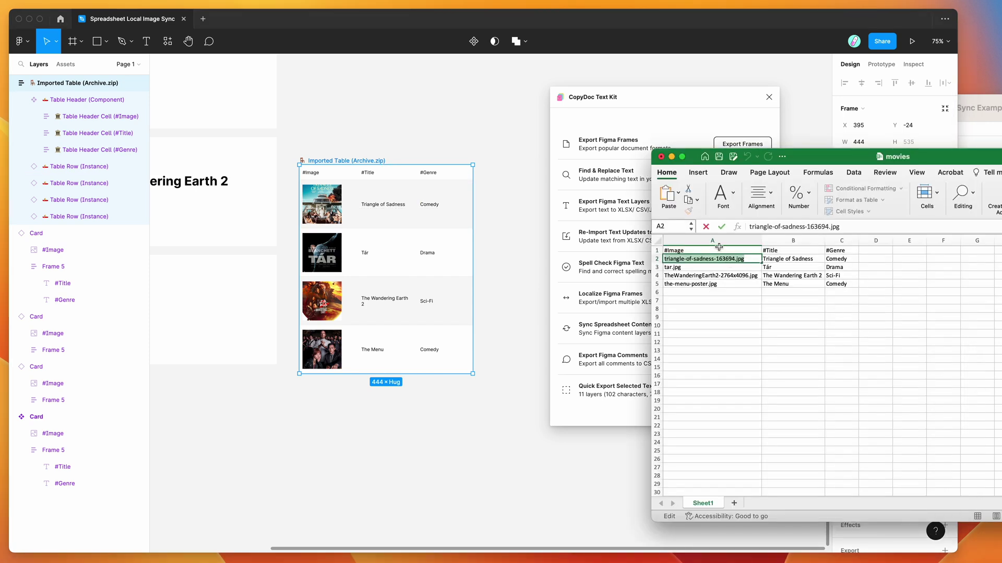
left_click_drag(719, 246, 840, 283)
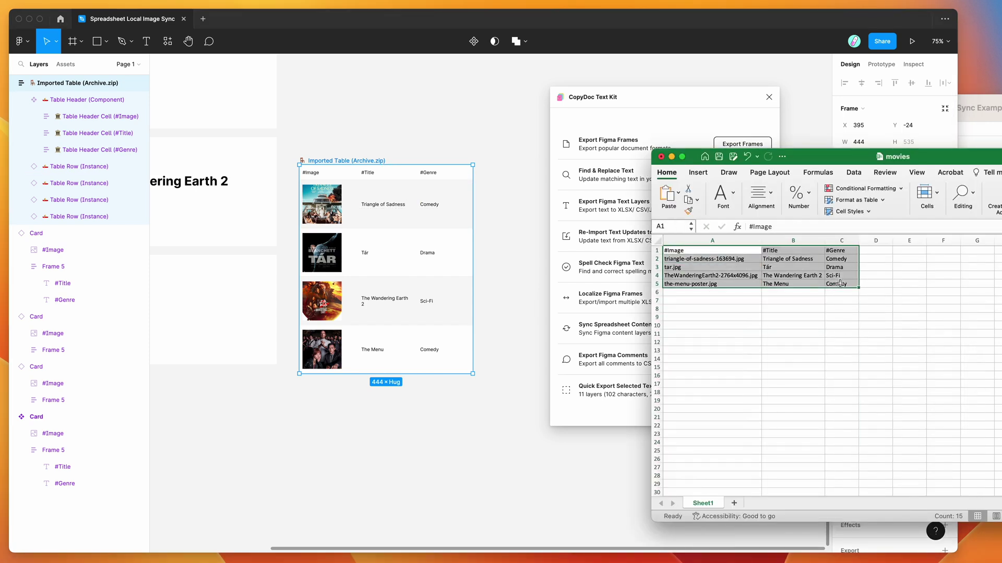
left_click(412, 184)
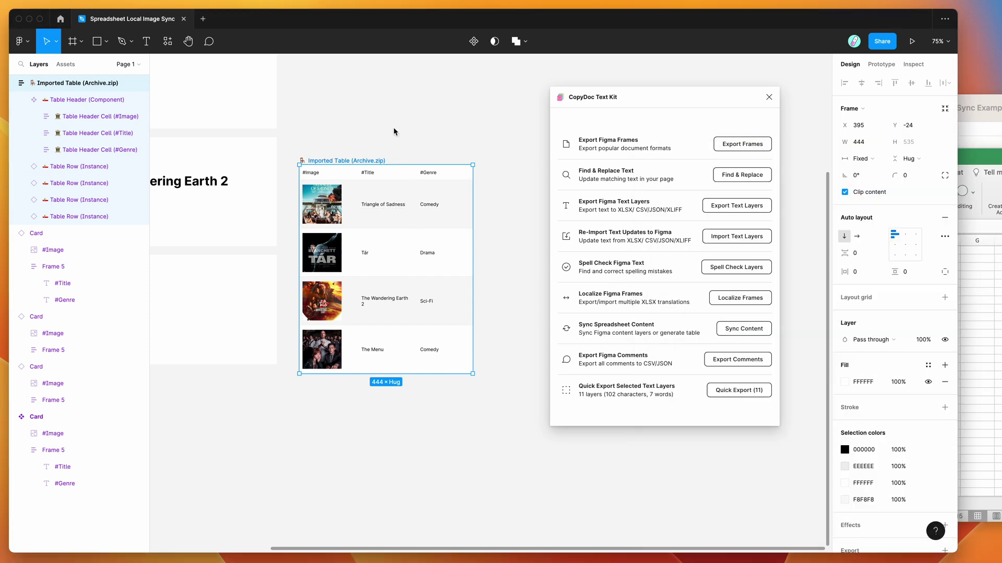
left_click(316, 177)
left_click(316, 177)
Unhide the header's #Image placeholder and make it 151 high.
left_click(79, 150)
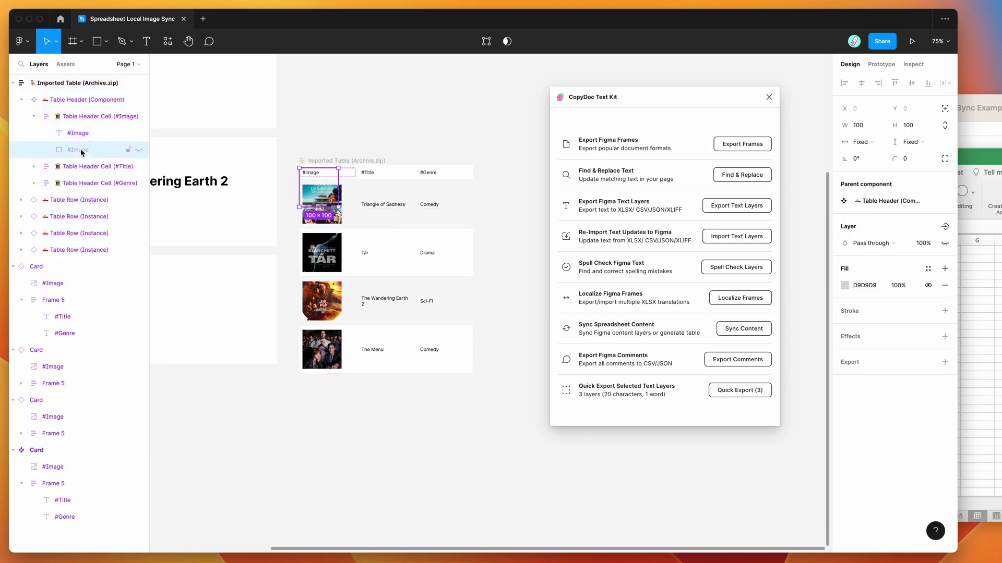
left_click(139, 150)
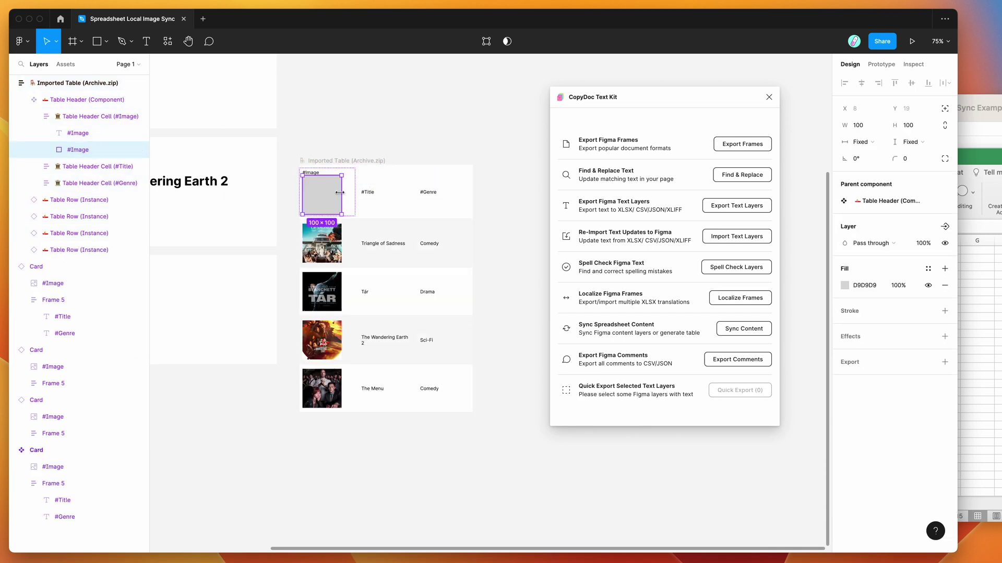
left_click_drag(328, 213, 325, 235)
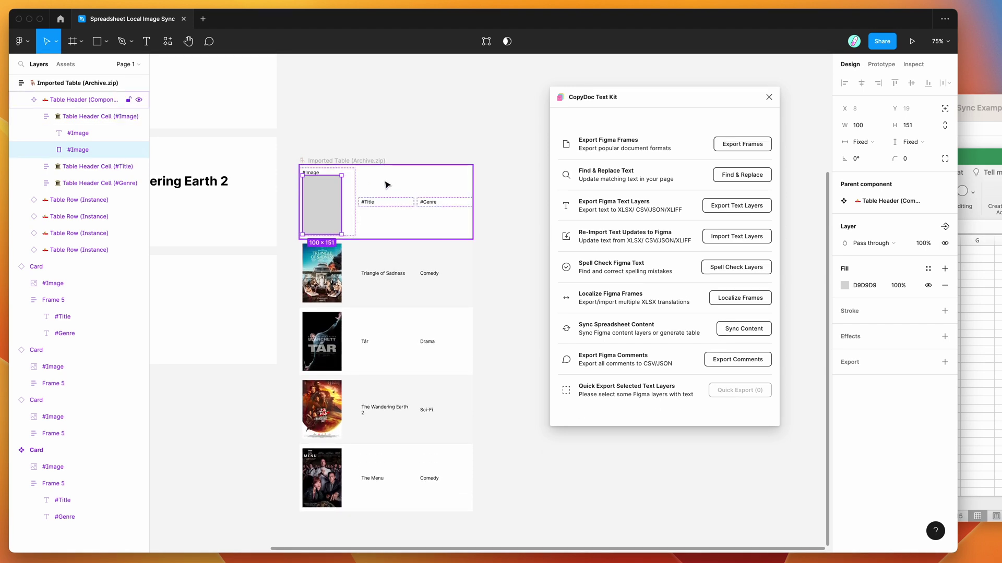
Hide the Table Header row, leaving the four movie rows visible, and select the Imported Table.
left_click(94, 99)
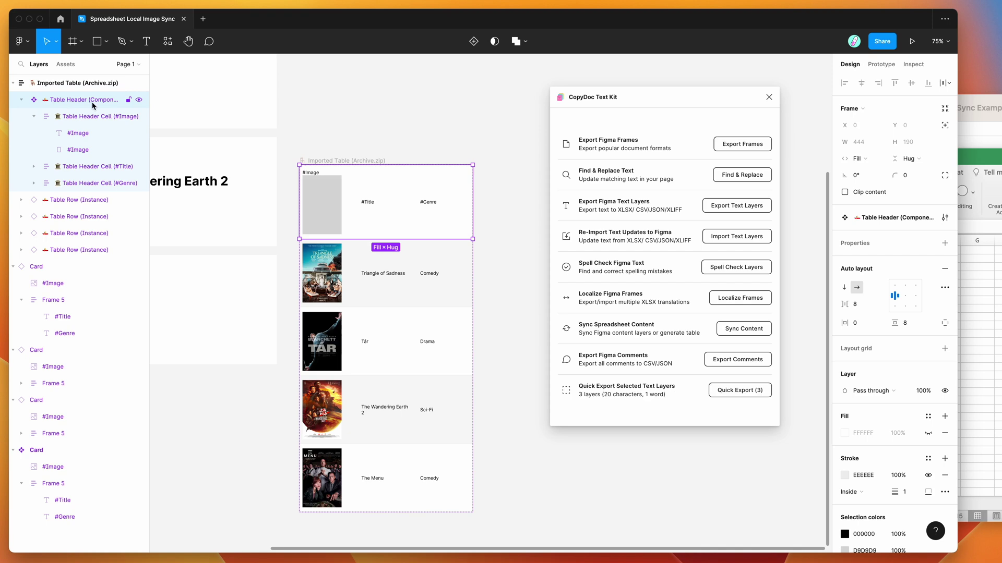
left_click(104, 200)
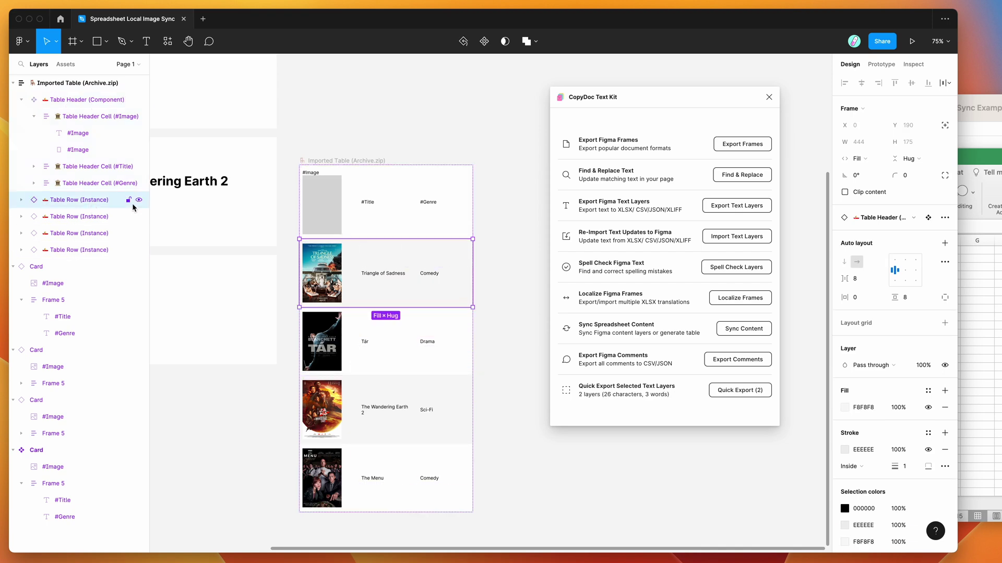
left_click(139, 200)
left_click(139, 203)
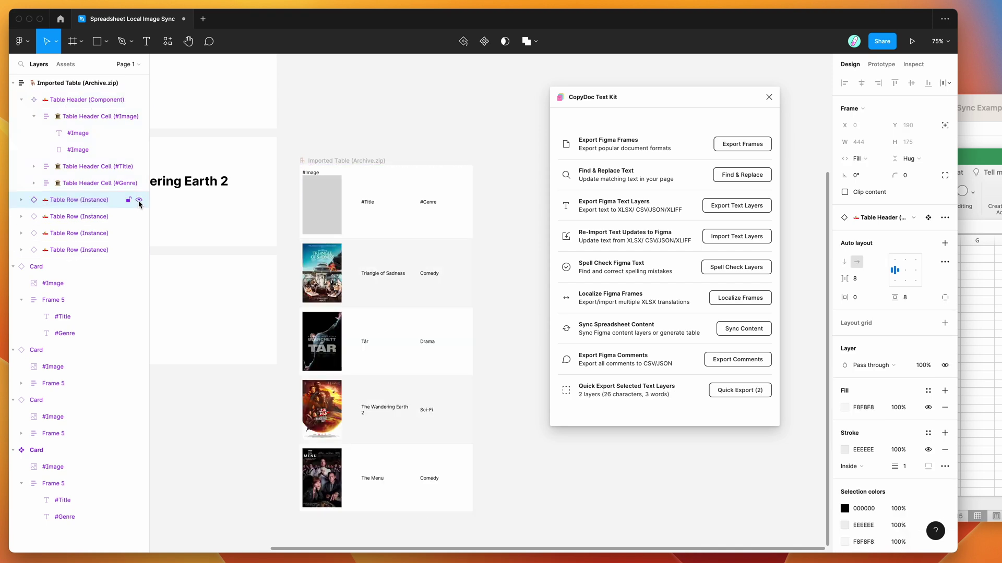
left_click(138, 100)
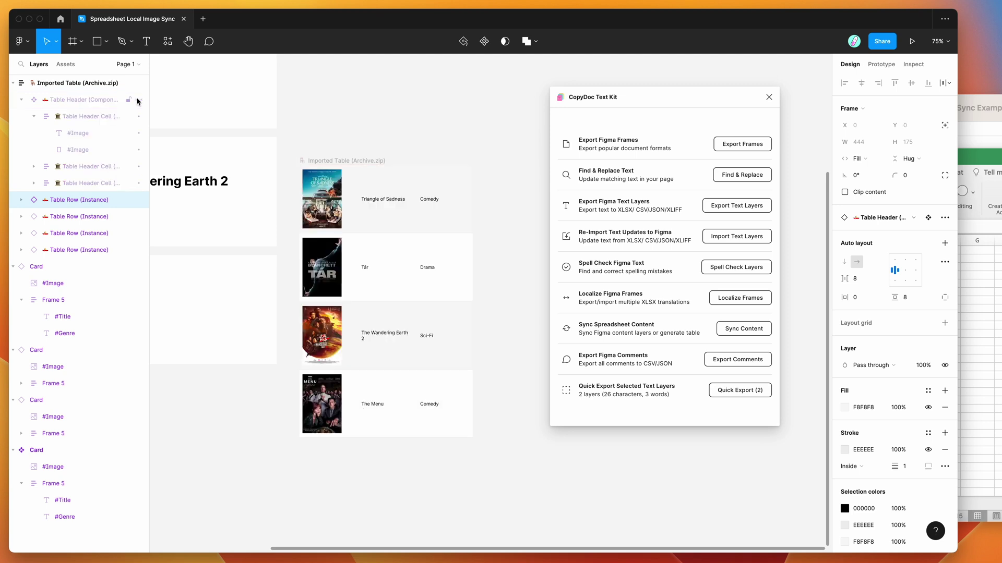
scroll(400, 173, "left", 1)
scroll(400, 174, "down", 1)
left_click(381, 140)
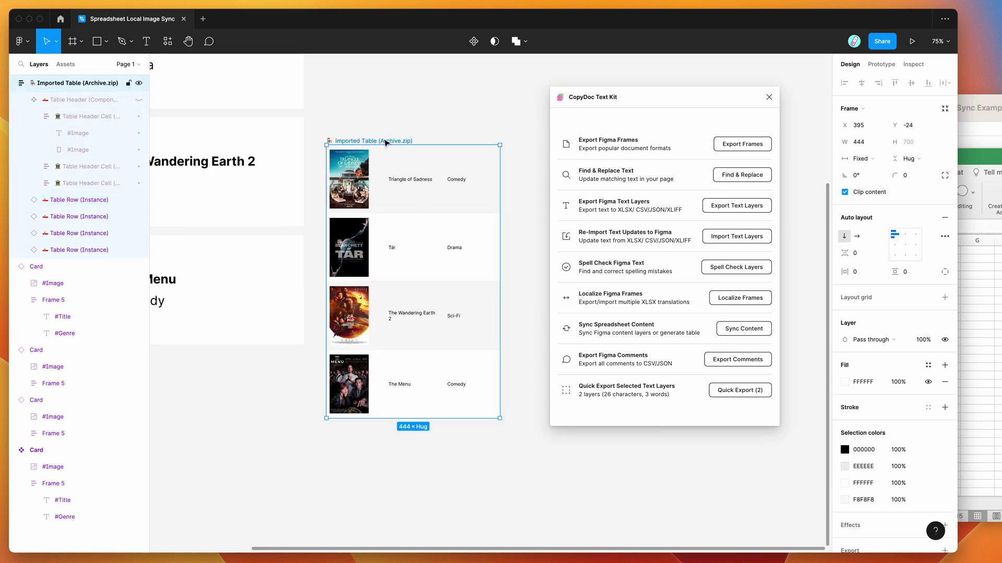
scroll(400, 144, "down", 3)
scroll(399, 145, "down", 3)
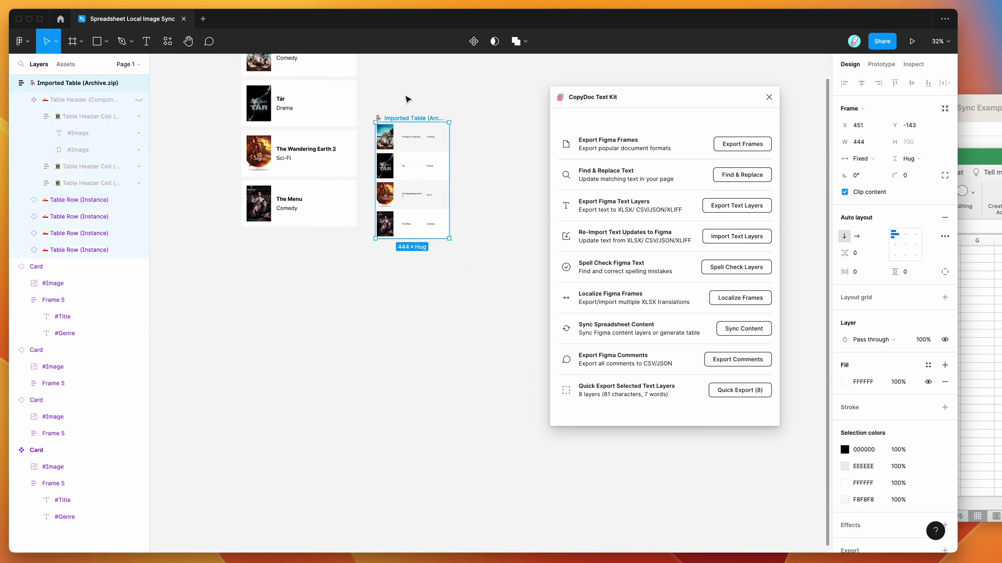
Drag the Imported Table up so its top lines up with the movie cards.
left_click_drag(409, 120, 412, 82)
scroll(413, 90, "up", 3)
scroll(414, 89, "right", 1)
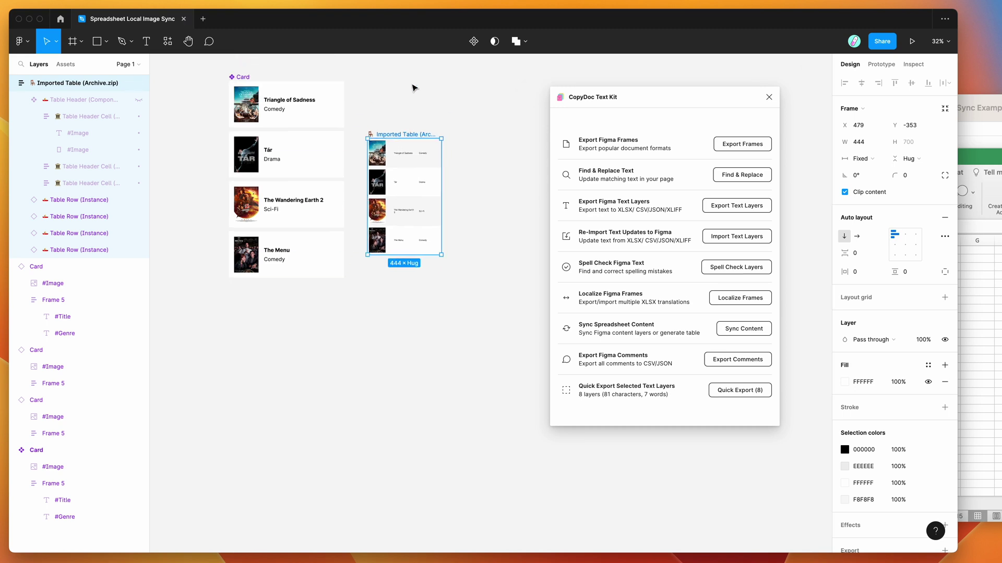
left_click_drag(409, 148, 407, 95)
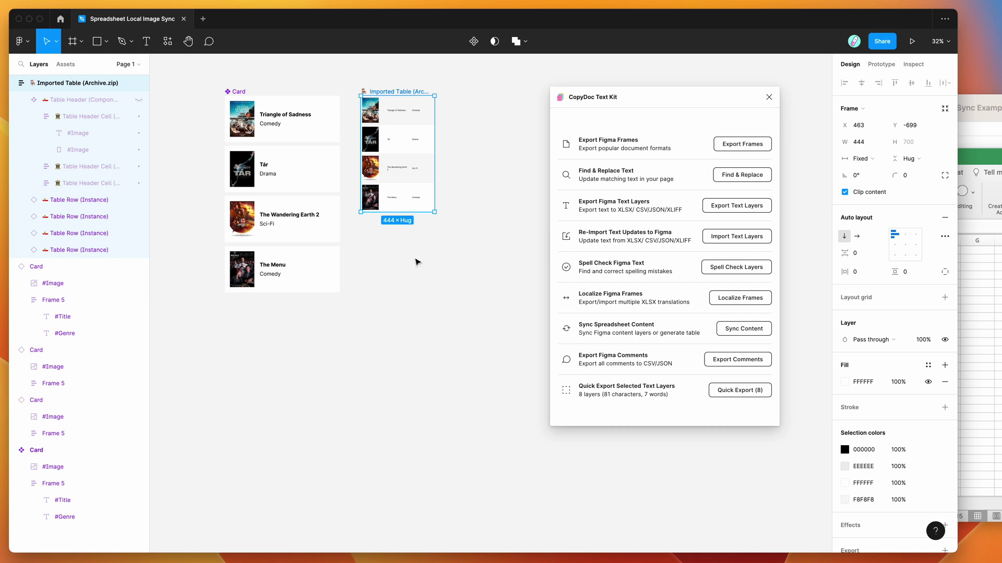
scroll(416, 261, "up", 3)
scroll(416, 261, "left", 3)
scroll(416, 262, "up", 2)
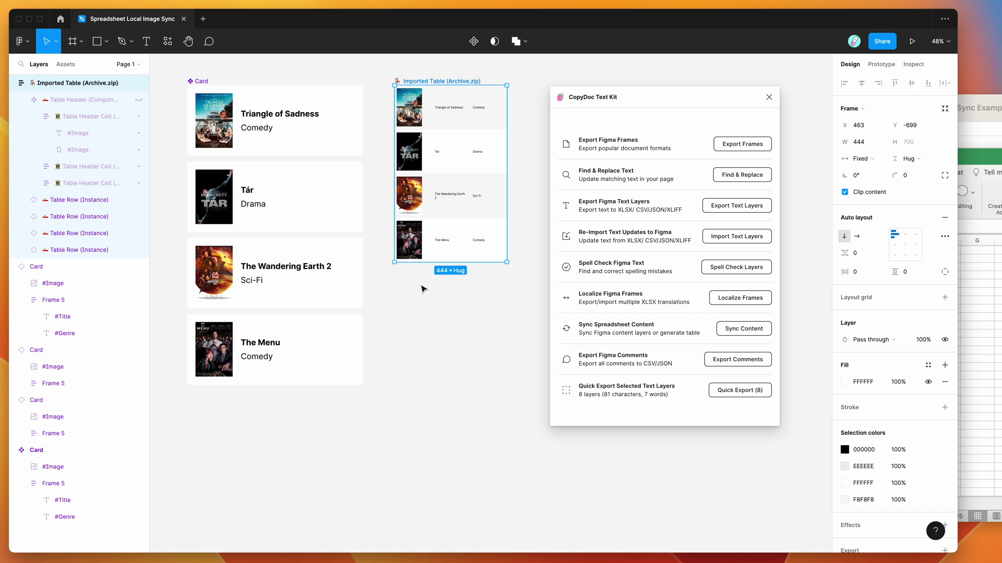
left_click(981, 321)
left_click_drag(817, 162, 810, 151)
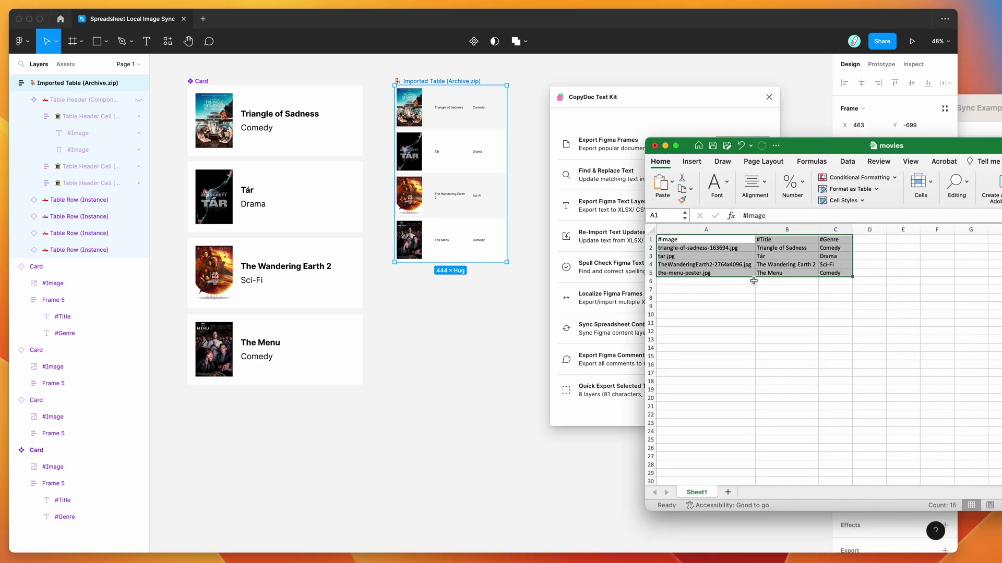
left_click(704, 297)
left_click_drag(709, 261, 684, 249)
left_click(685, 249)
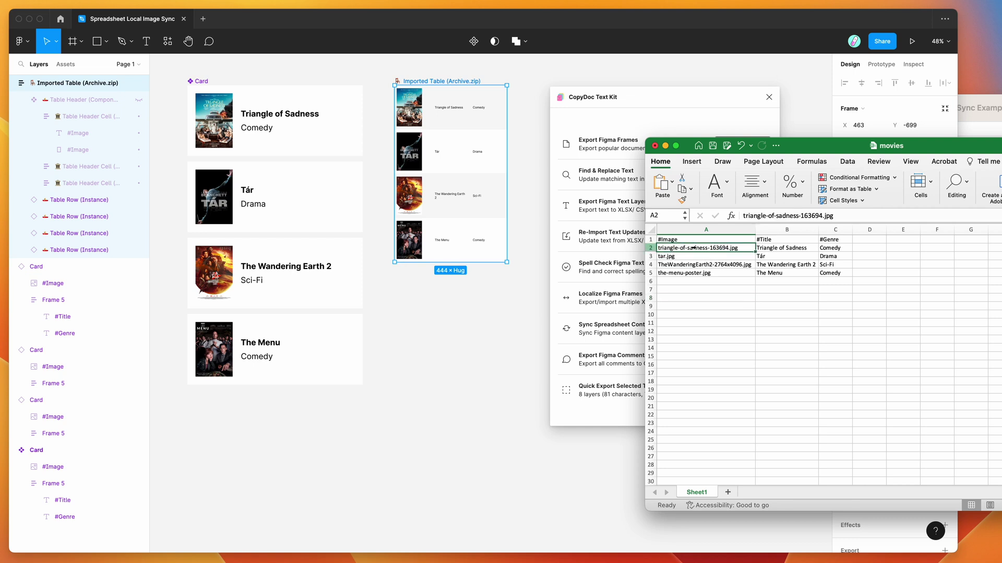
double_click(741, 249)
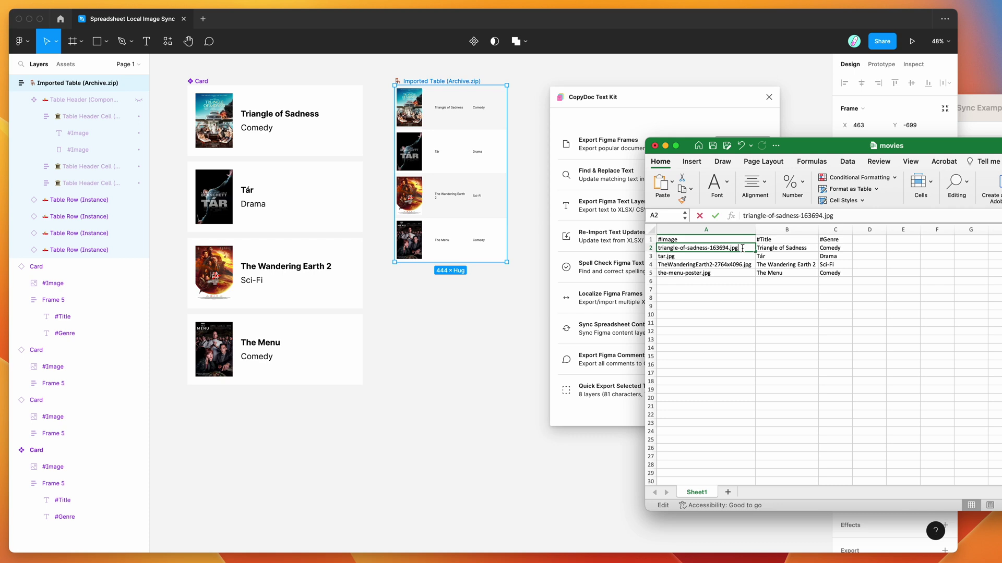
left_click_drag(739, 248, 585, 251)
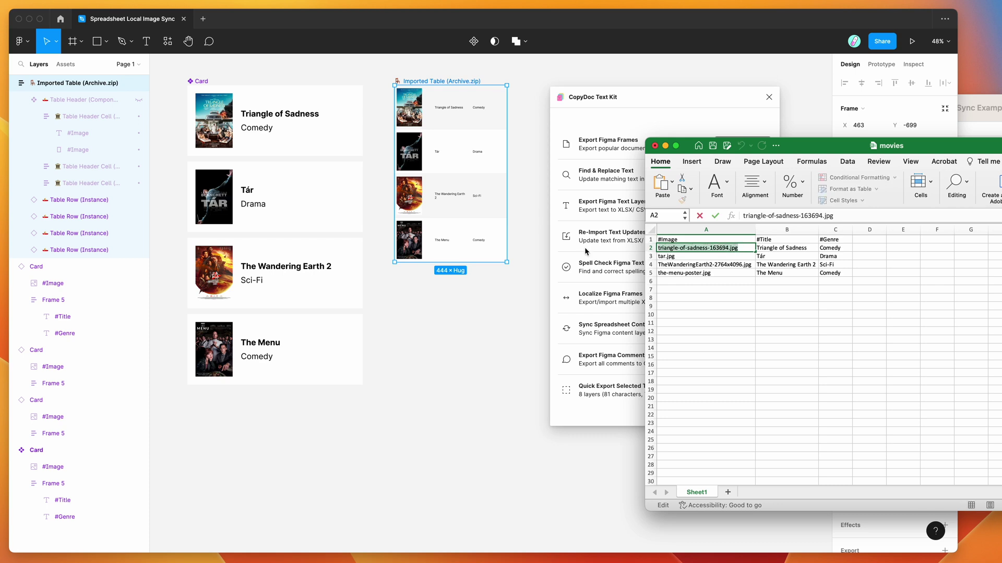
left_click(744, 249)
left_click_drag(743, 248, 647, 250)
left_click(687, 249)
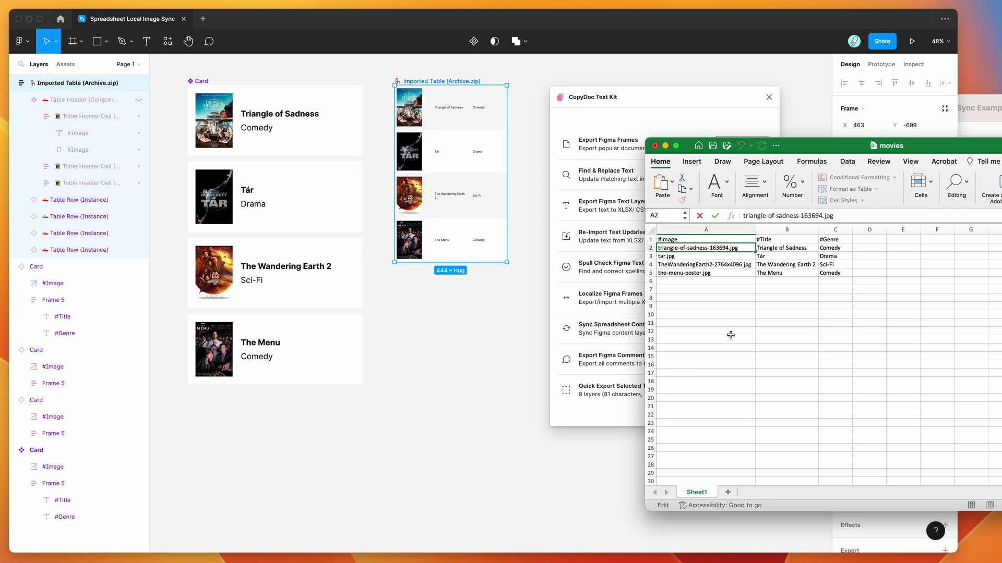
left_click(709, 265)
left_click(707, 249)
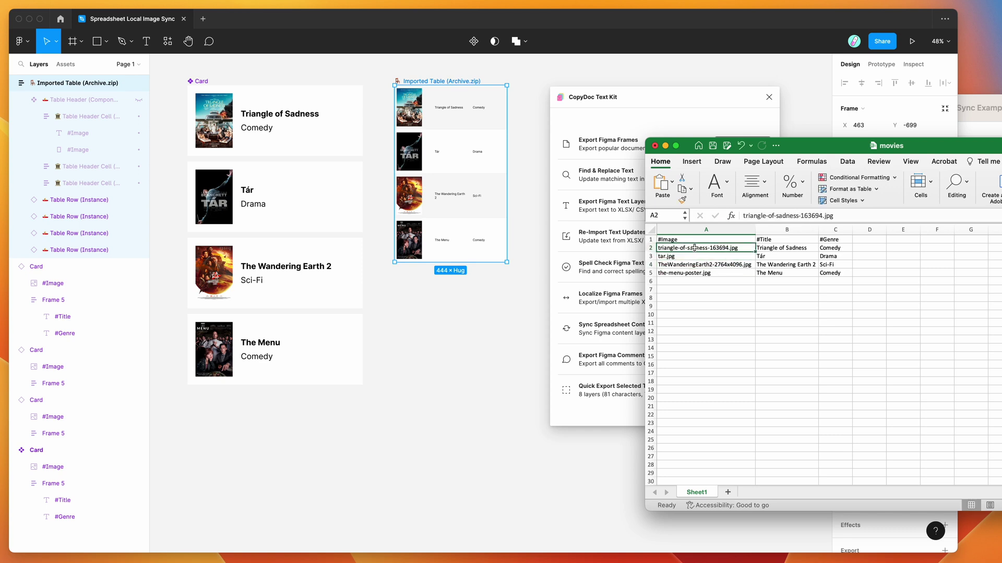
double_click(739, 247)
left_click_drag(741, 248, 610, 250)
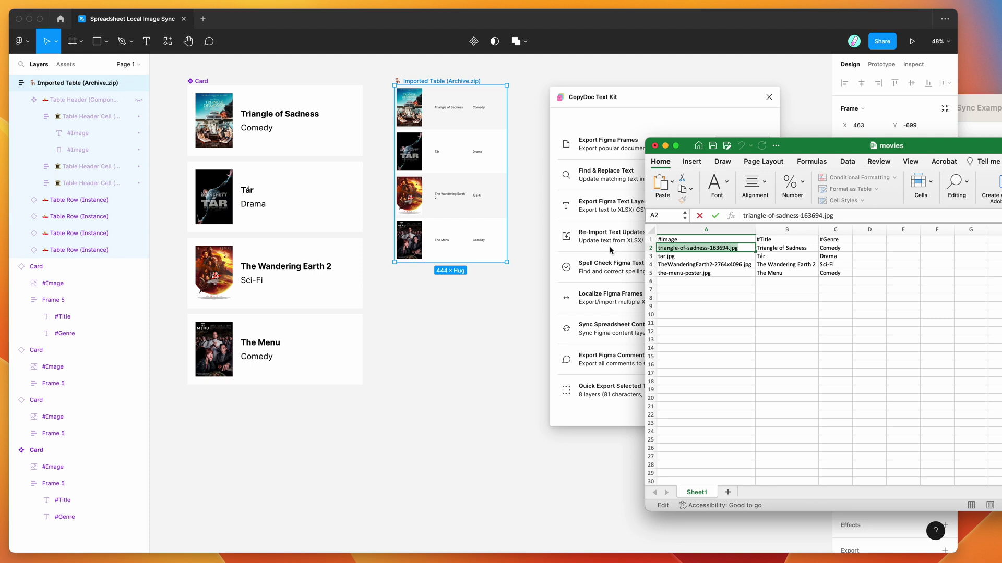
left_click(971, 120)
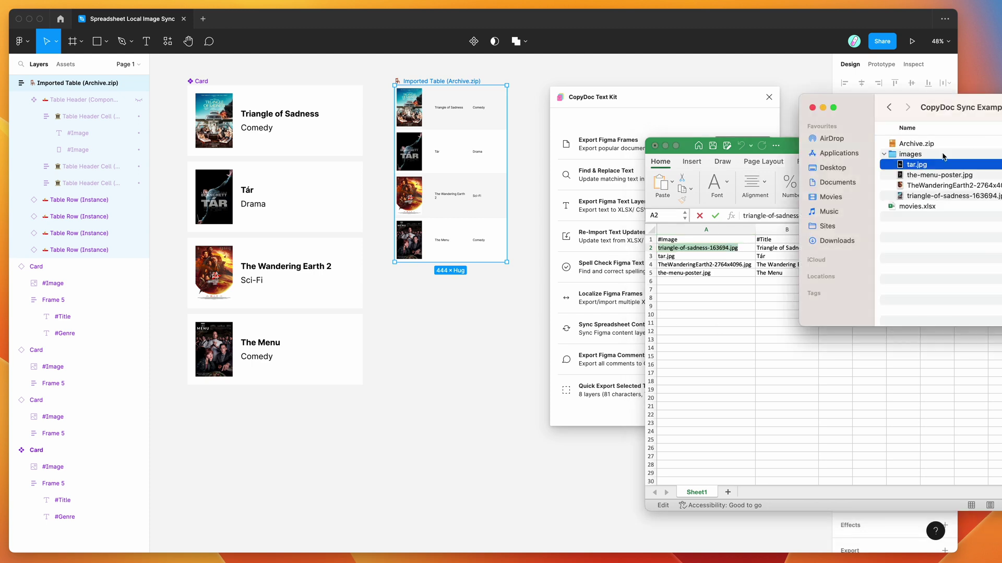
left_click(919, 176)
left_click(919, 186)
left_click(919, 195)
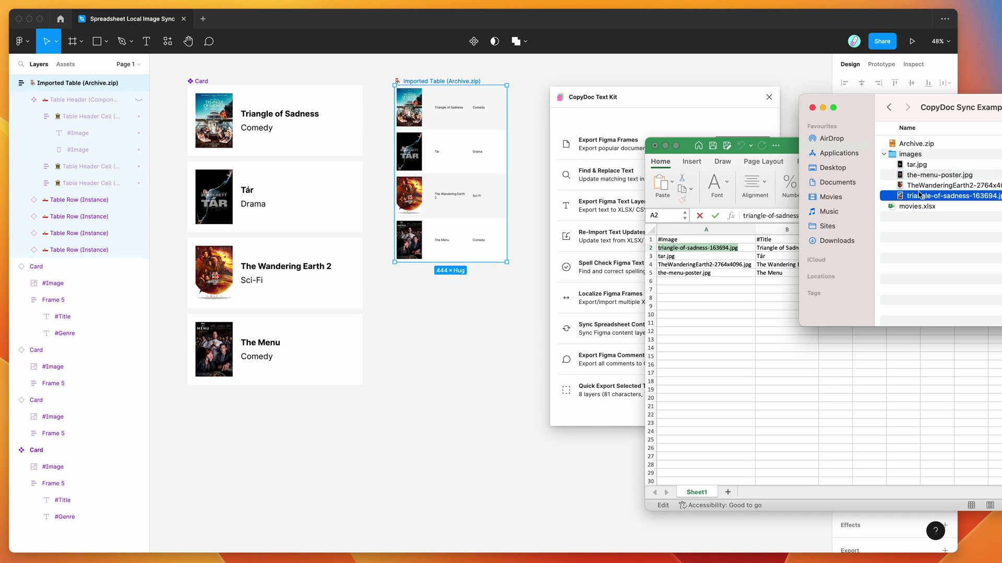
left_click(920, 185)
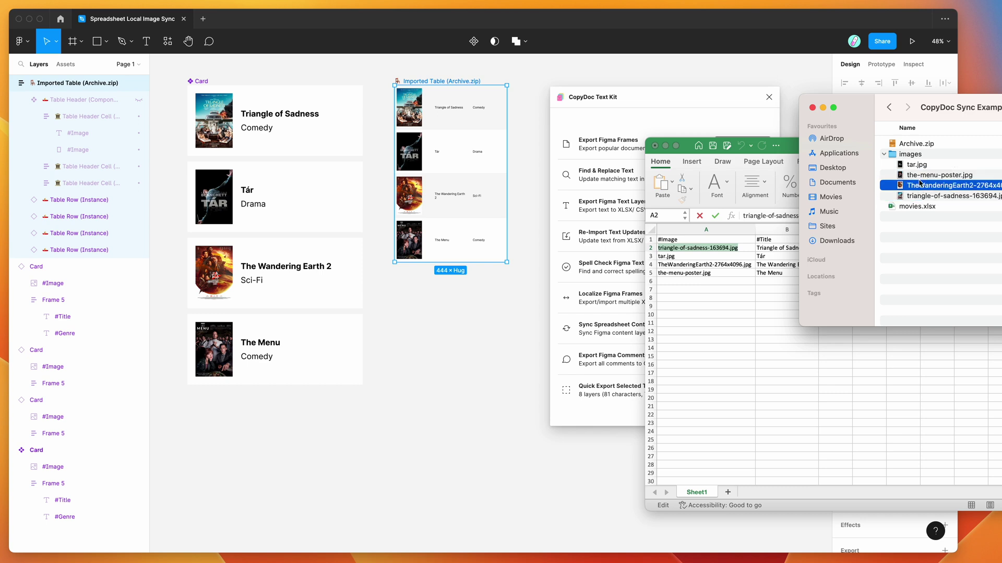
left_click(919, 175)
left_click(918, 165)
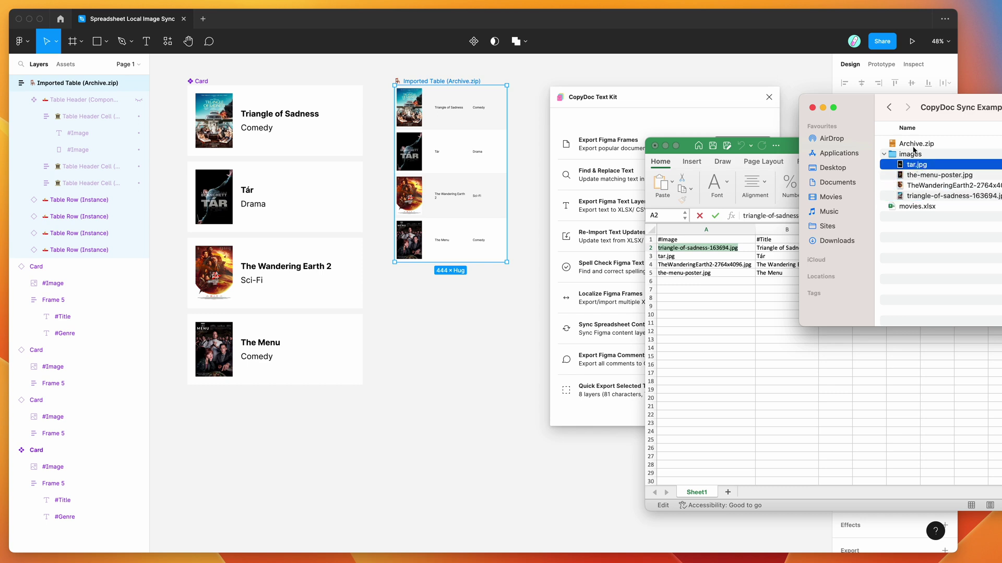
left_click(913, 146)
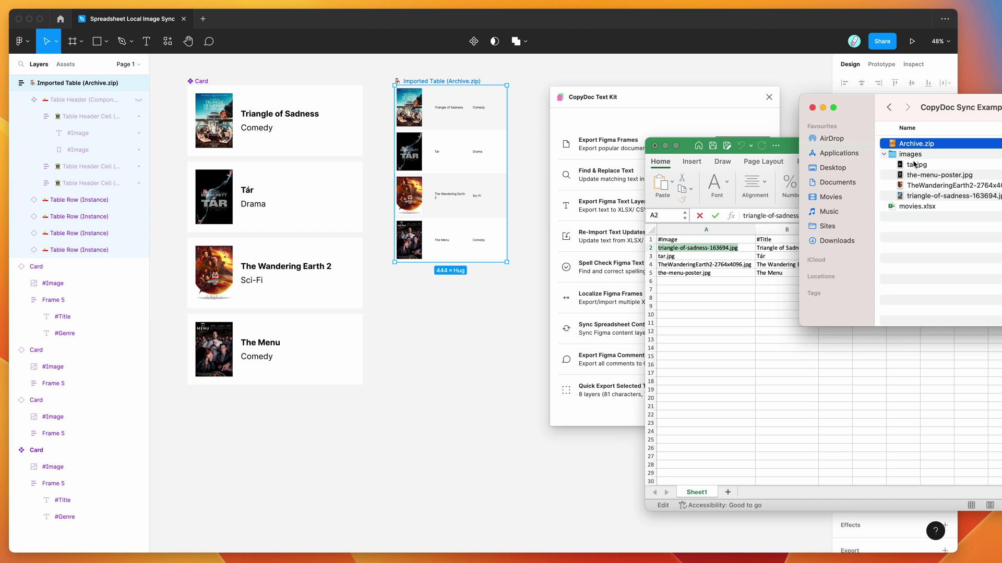
left_click(914, 165)
left_click(915, 197, "shift")
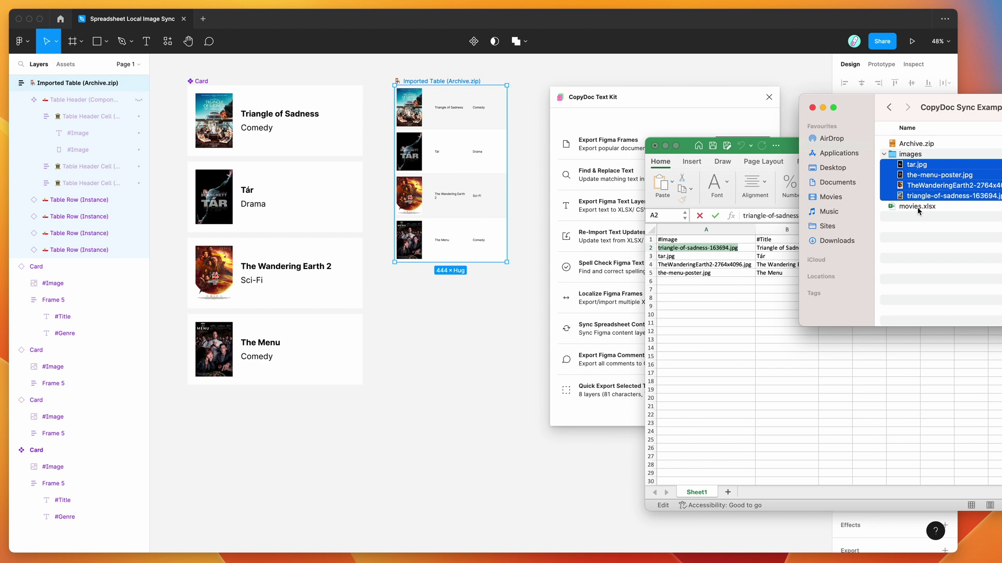
left_click(904, 233)
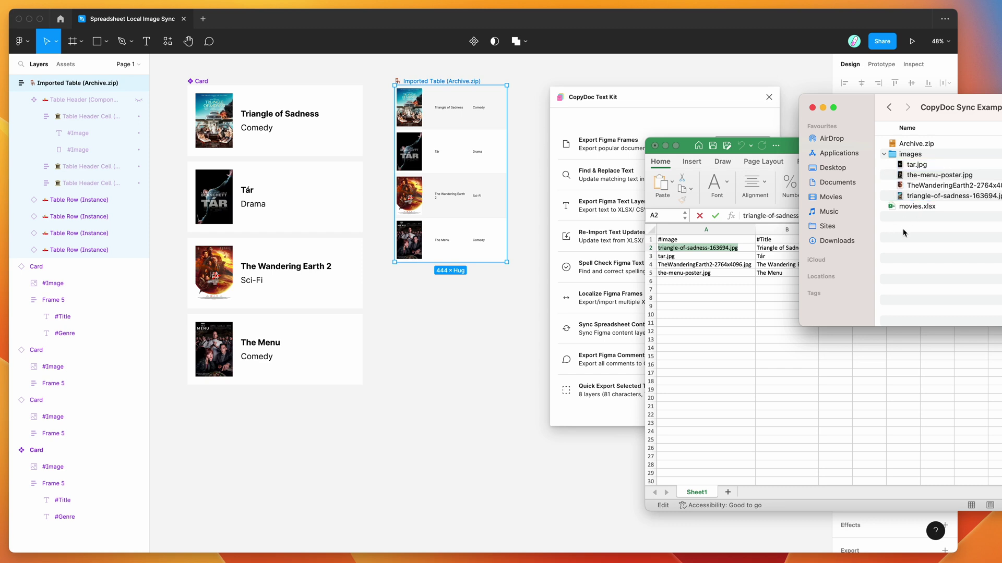
left_click(723, 352)
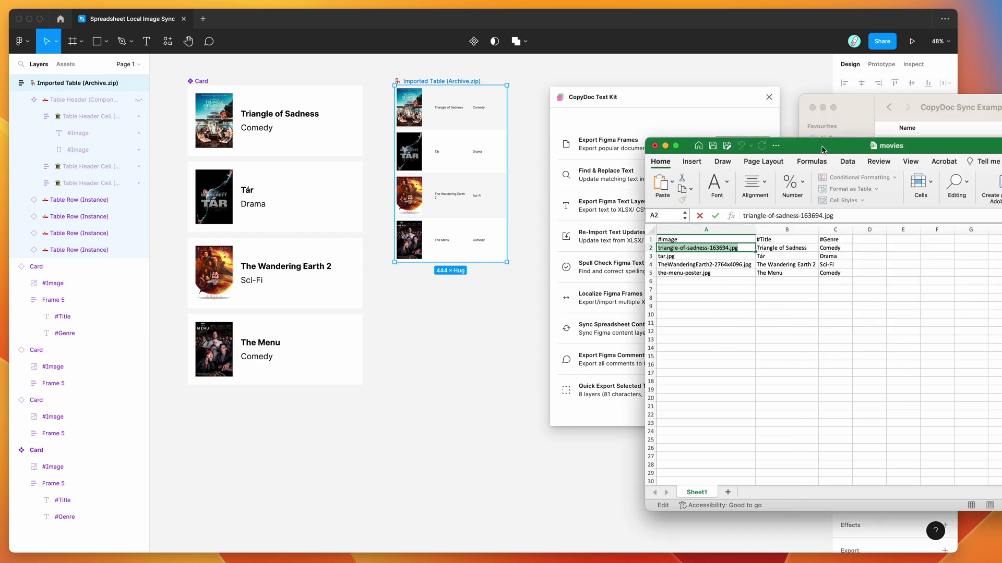
left_click_drag(821, 150, 802, 141)
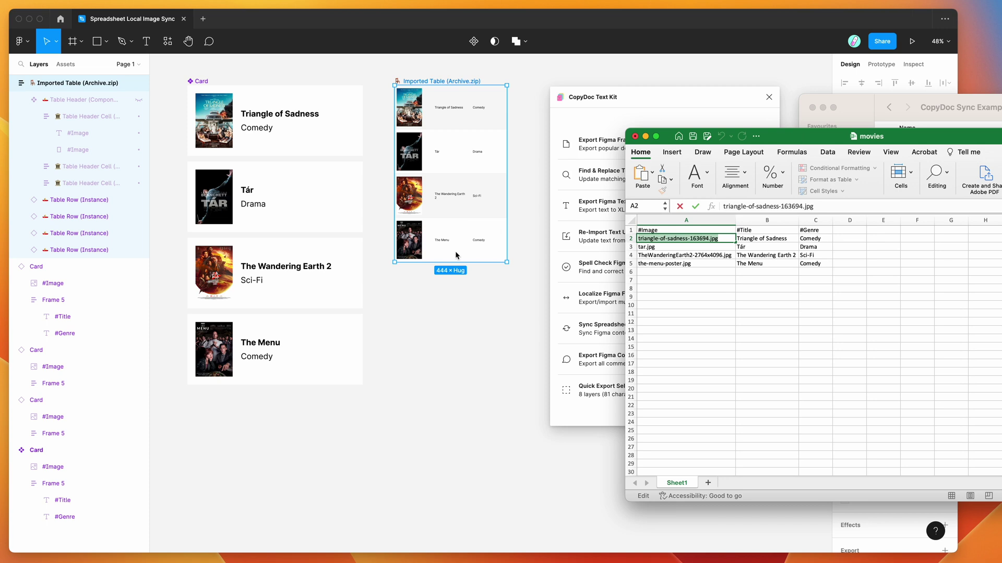
Bring Figma forward and select The Menu, The Wandering Earth 2, Tár and Triangle of Sadness cards in turn.
scroll(455, 252, "up", 3)
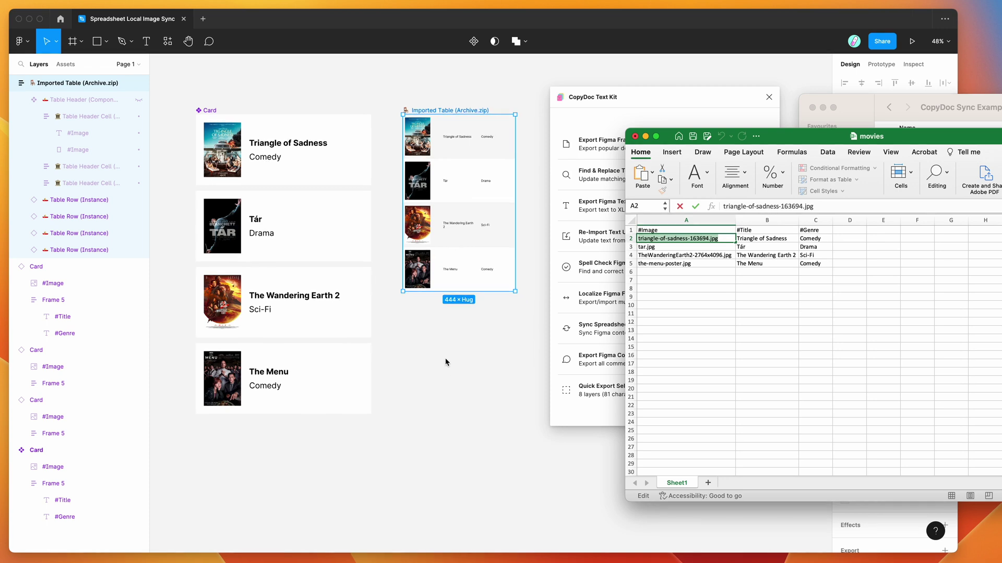
scroll(445, 362, "up", 2)
left_click(306, 391)
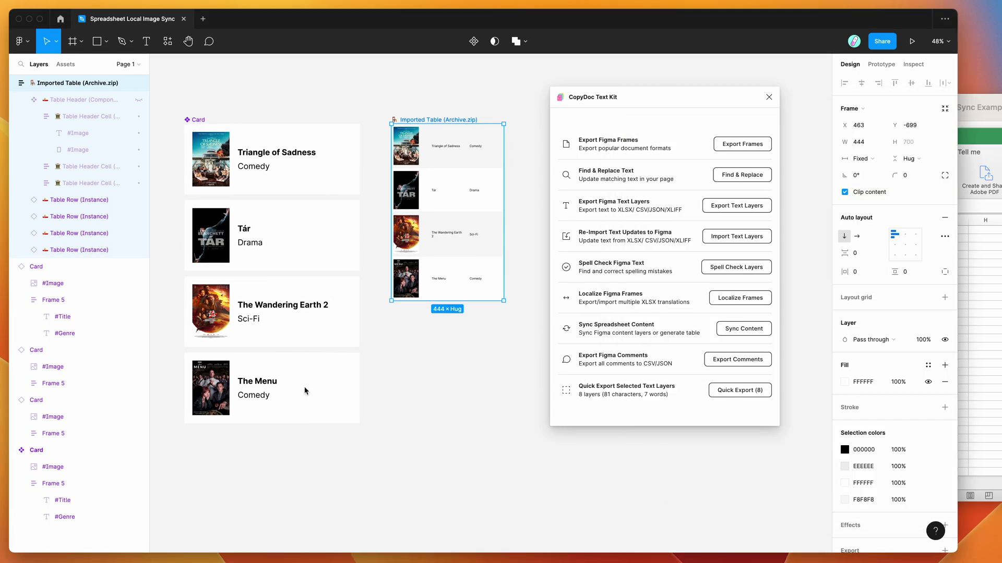
left_click(306, 389)
left_click(313, 339)
left_click(309, 235)
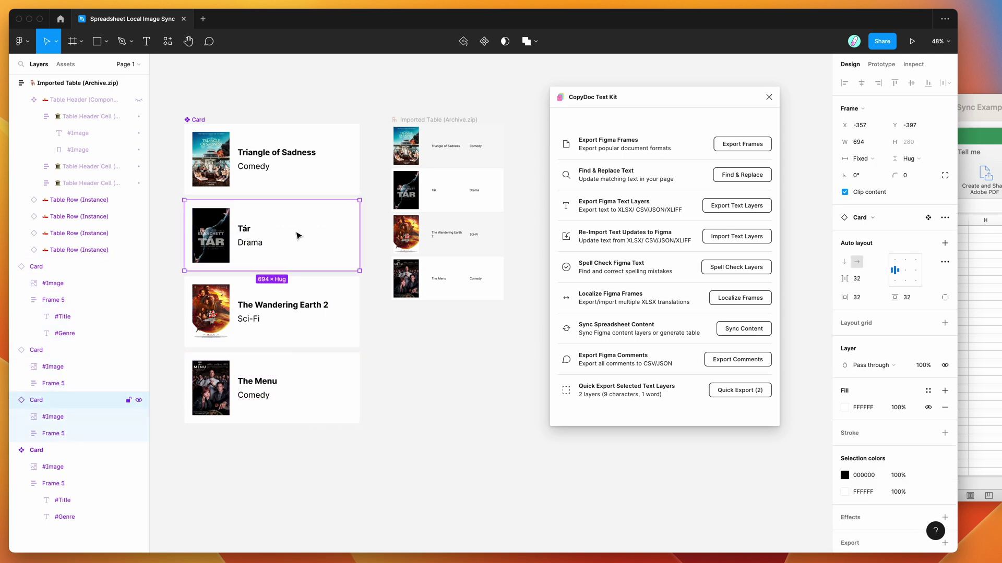
left_click(214, 170)
left_click(214, 170)
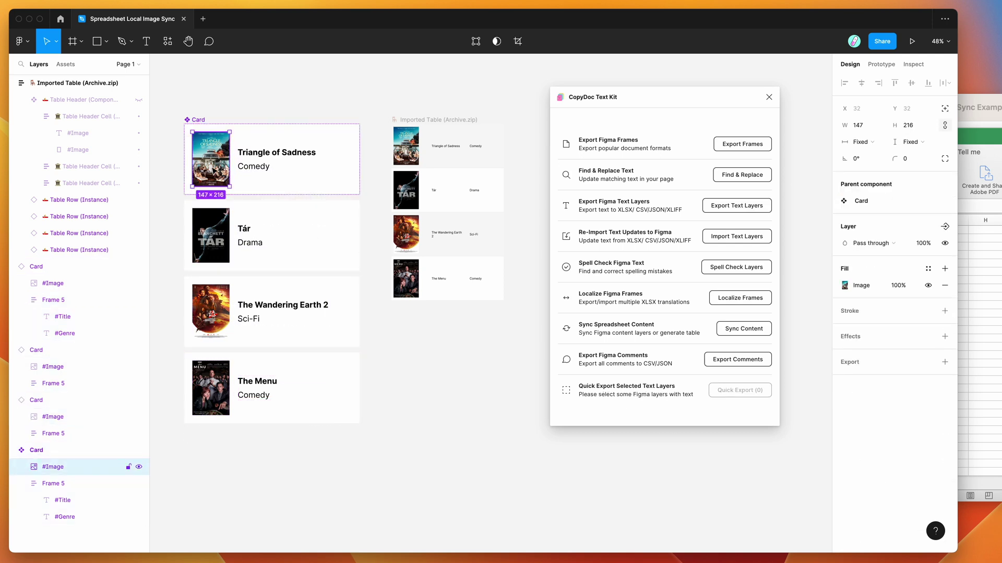
Clear the canvas selection and nudge the CopyDoc panel slightly down and left.
scroll(217, 172, "up", 1)
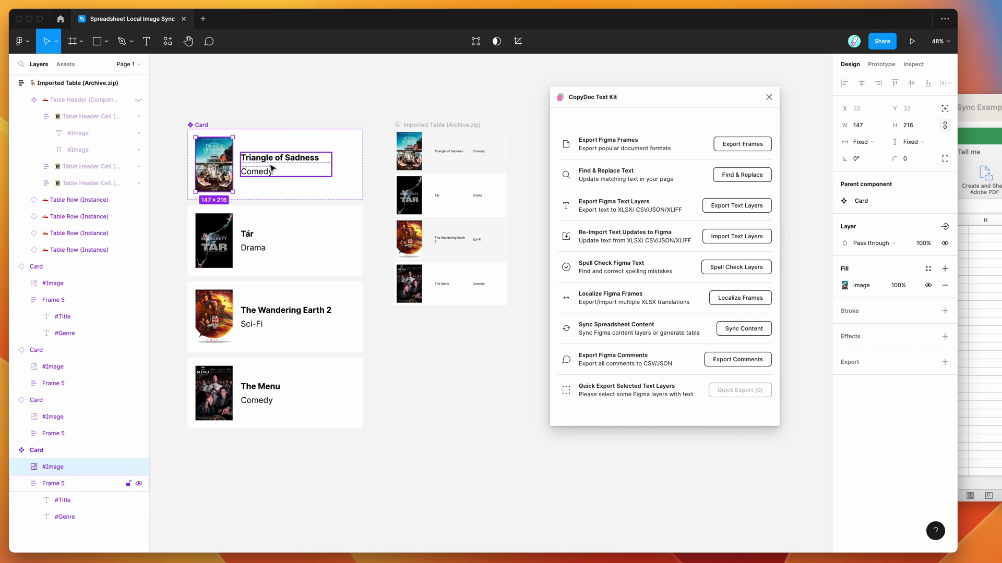
left_click(320, 96)
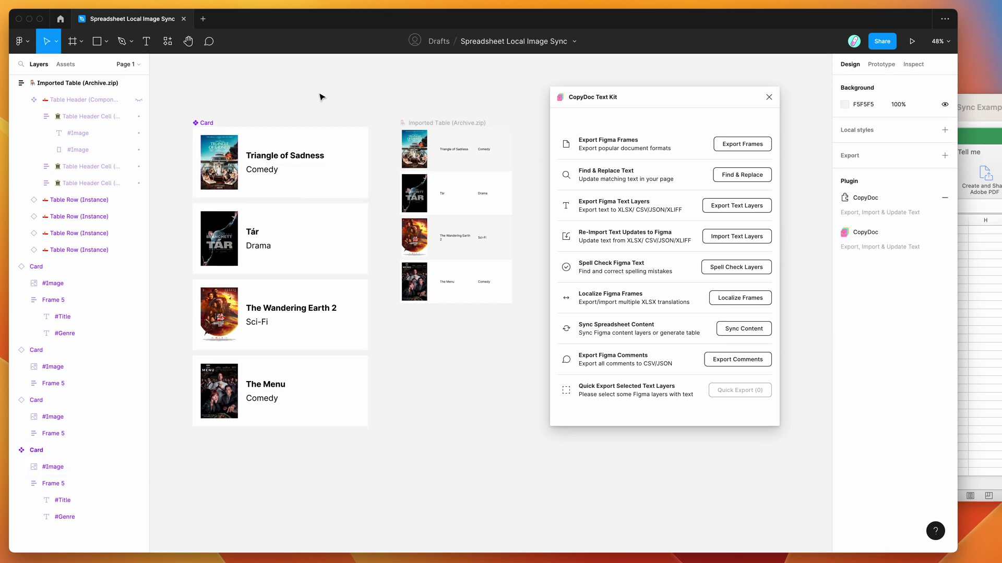
scroll(320, 96, "up", 1)
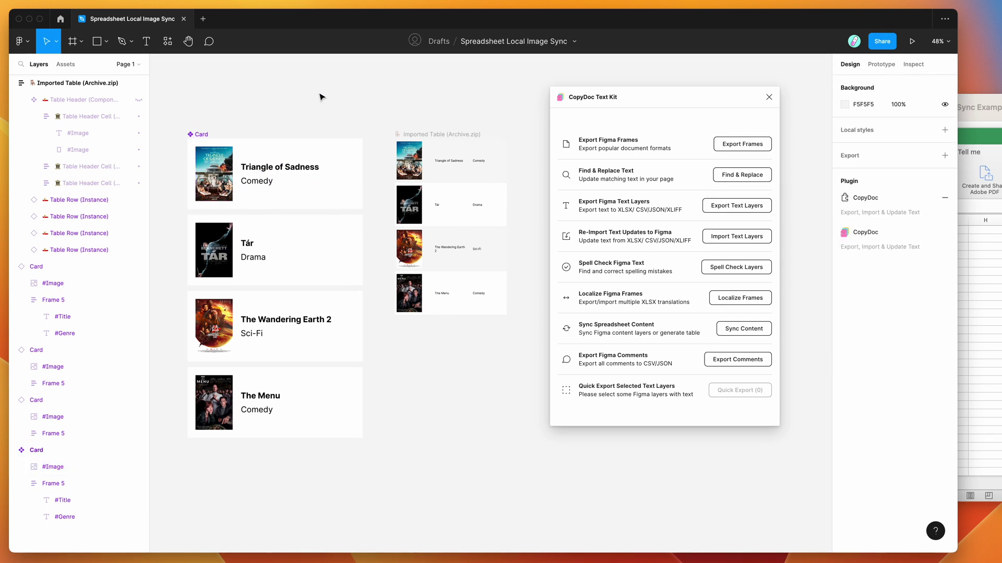
left_click_drag(621, 102, 611, 118)
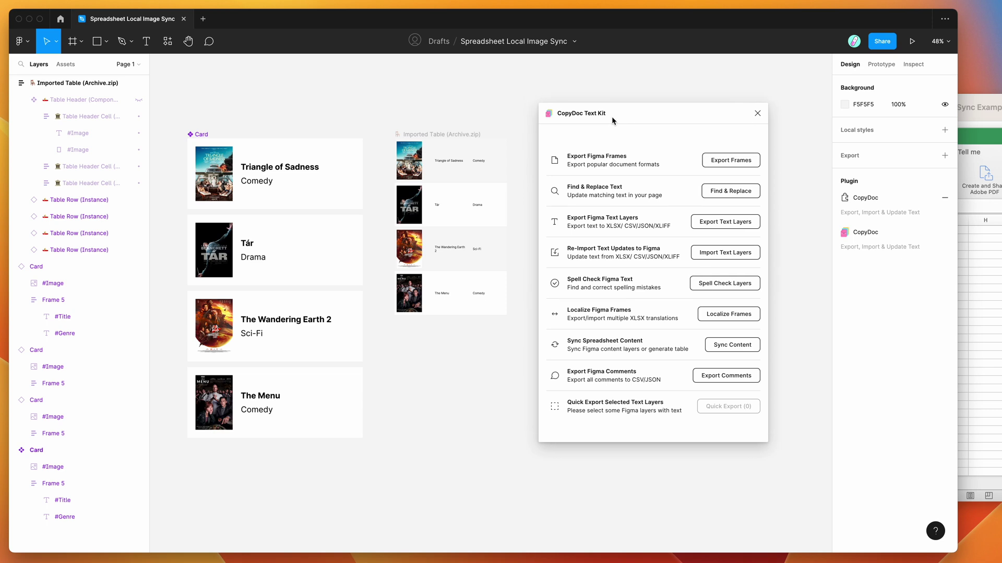
scroll(519, 108, "right", 2)
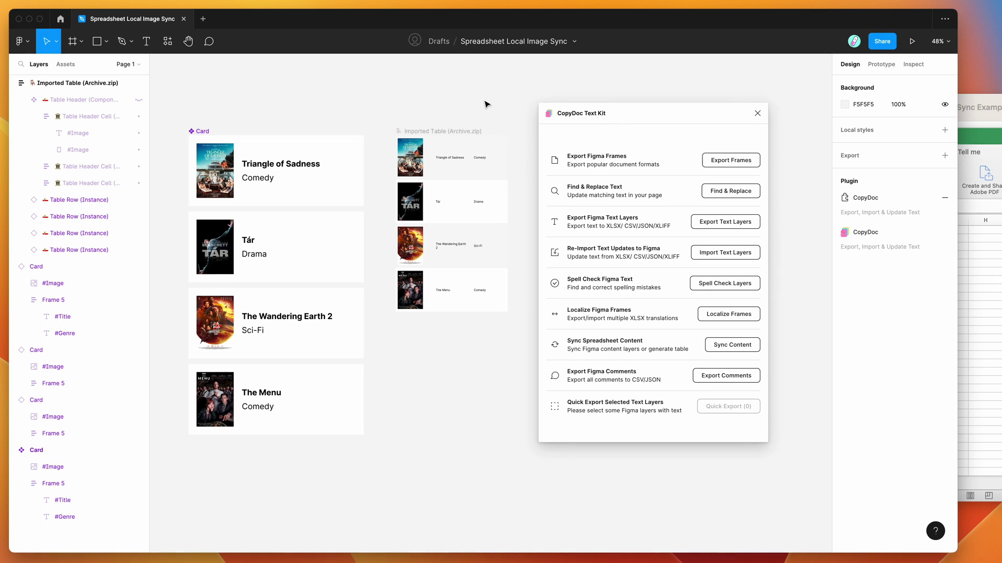
scroll(486, 104, "left", 1)
scroll(486, 104, "up", 1)
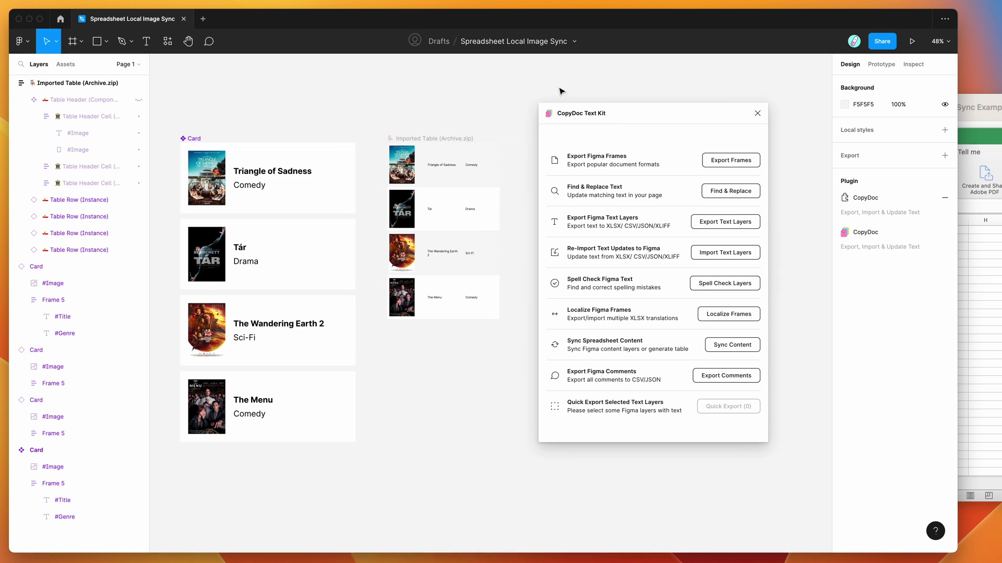